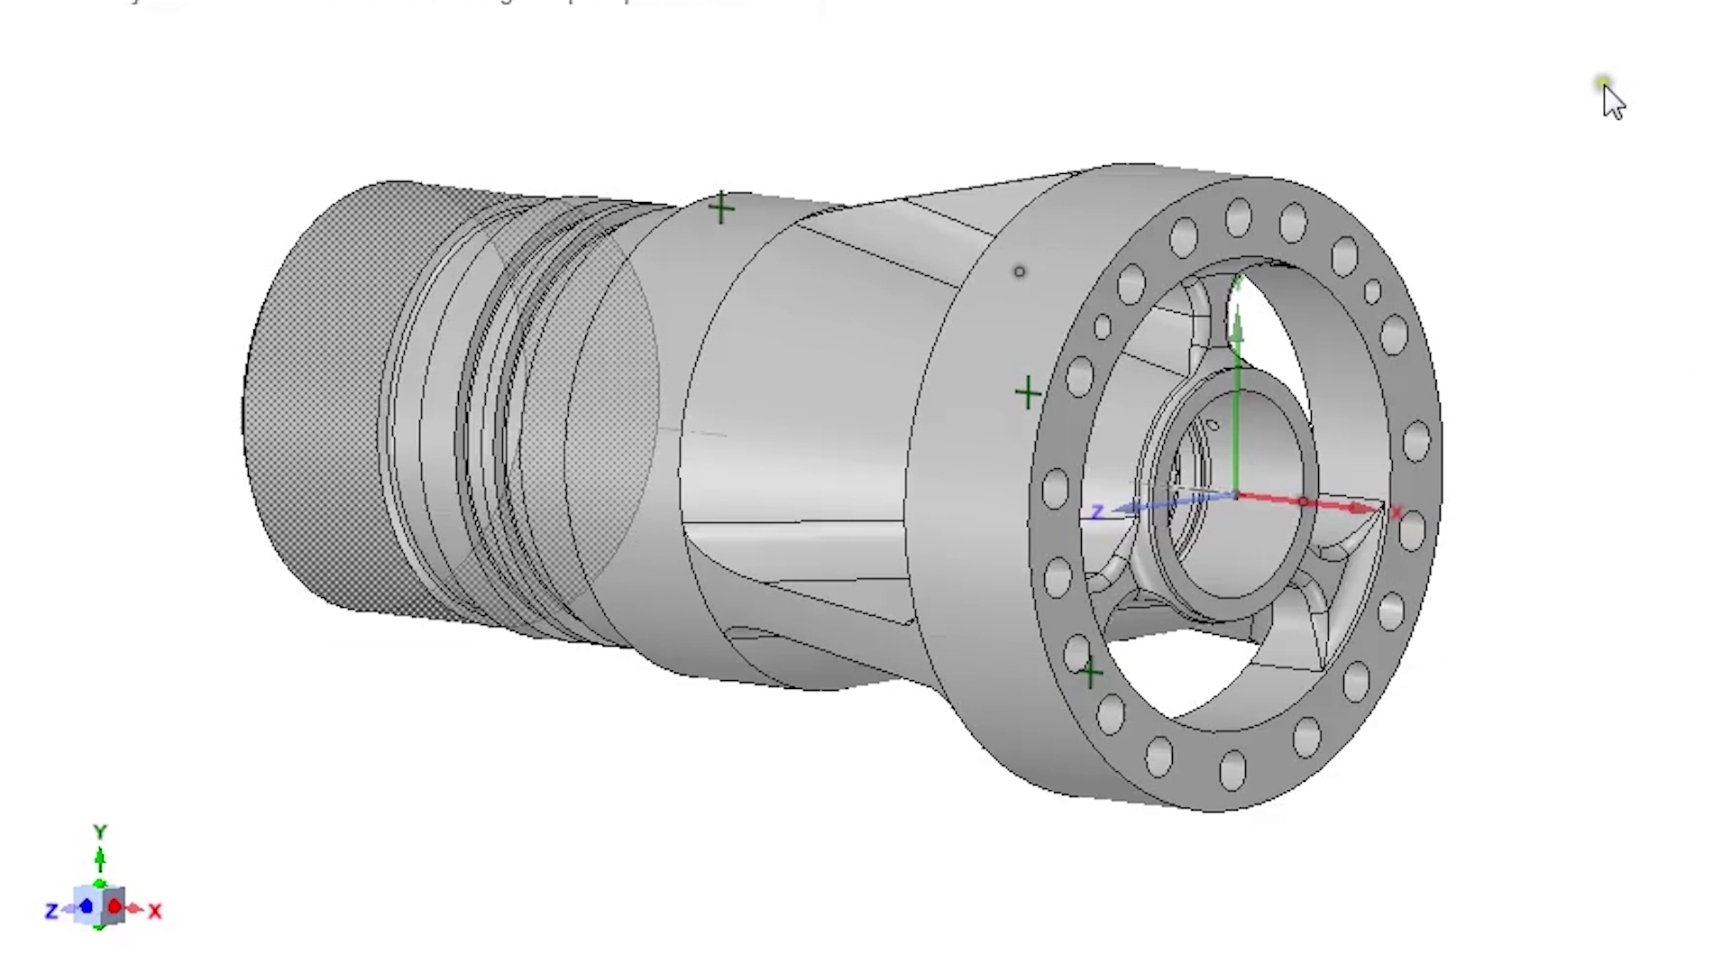
- Examine the flanged housing's exterior: the flange rim, the bolt-hole face and the cylindrical sections behind them
click(1047, 237)
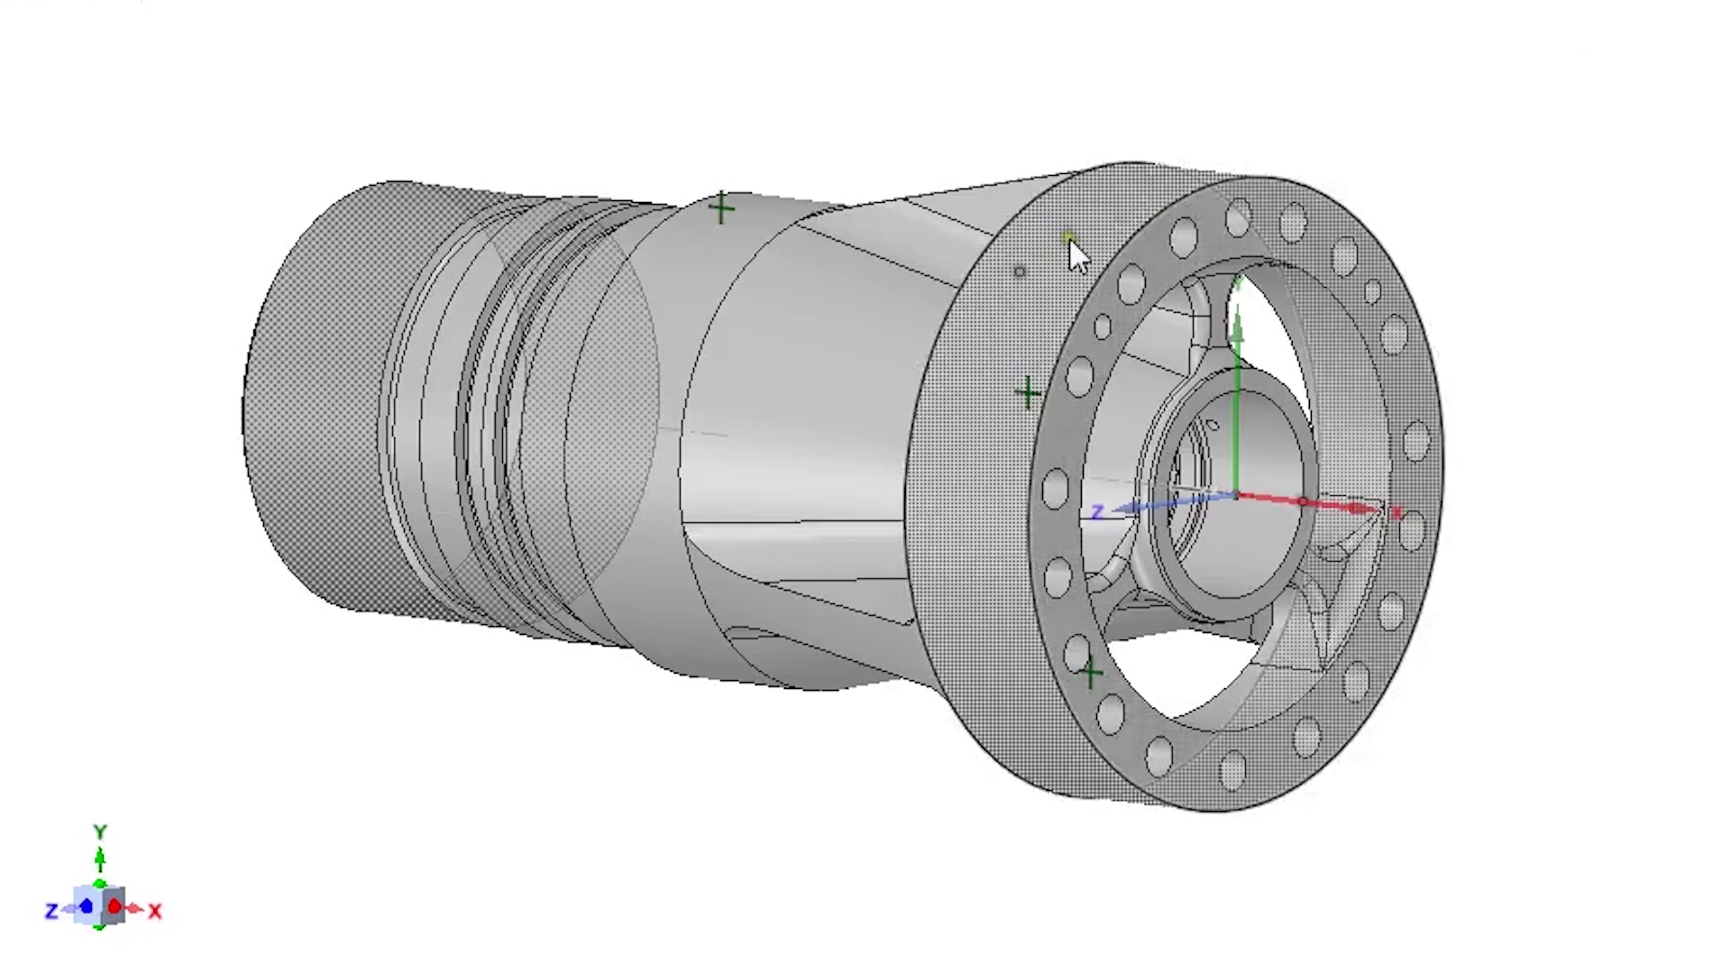
click(1075, 242)
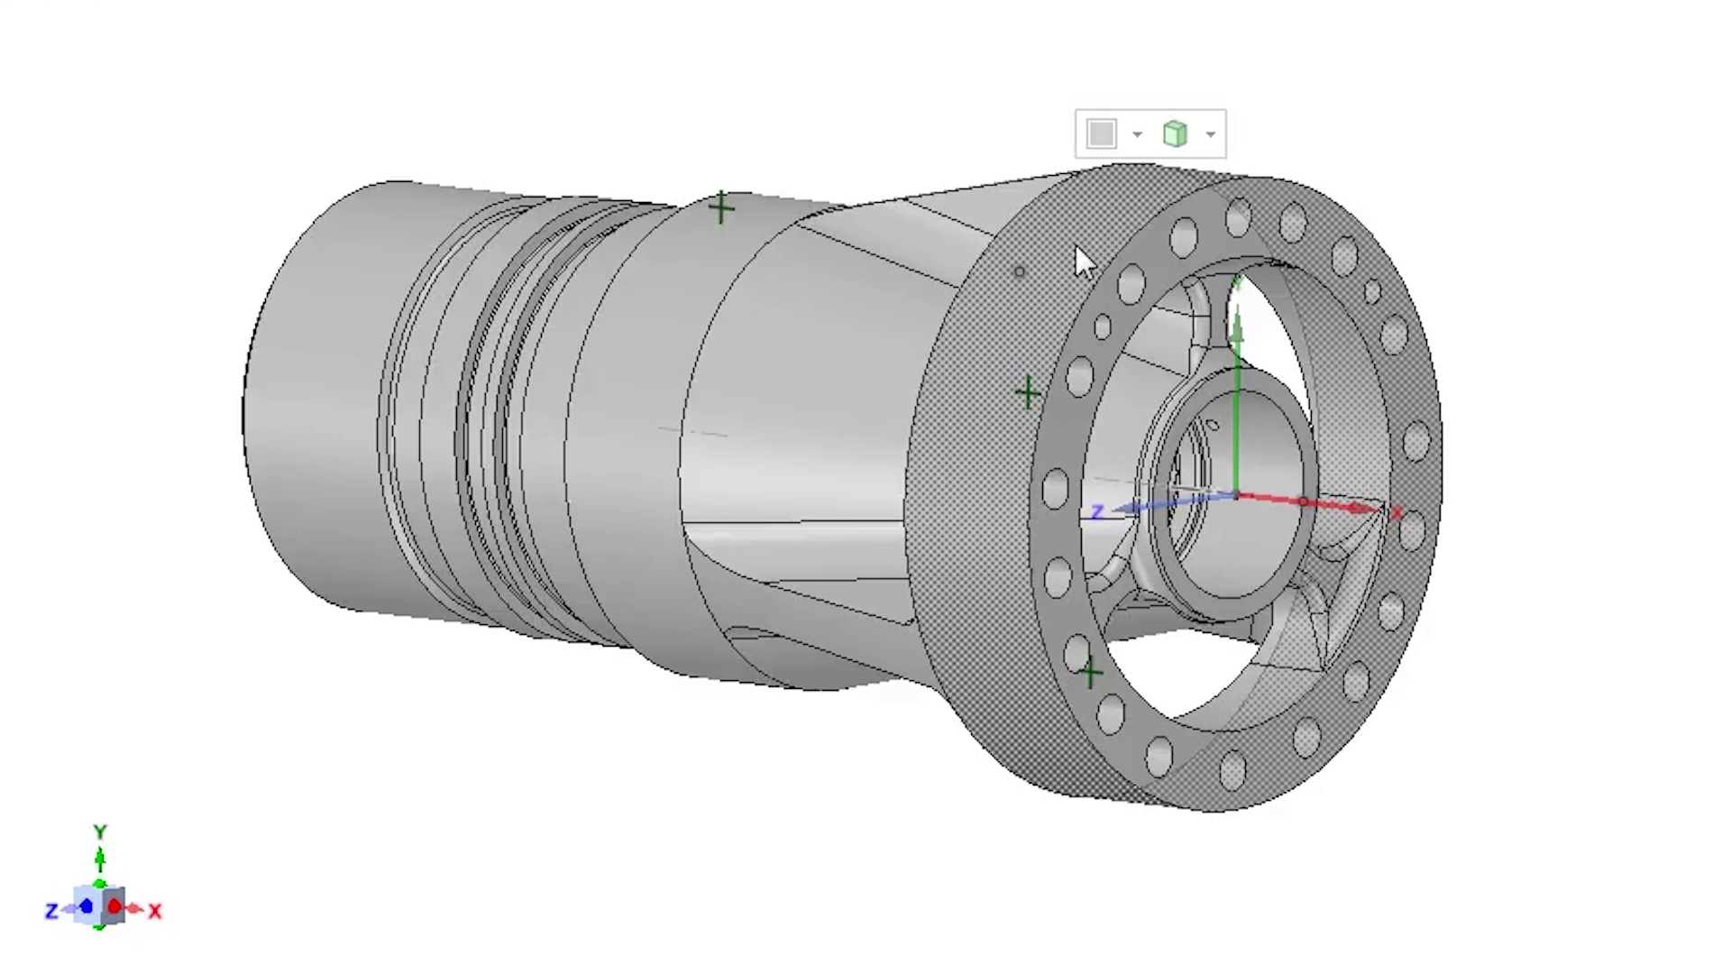
click(1156, 267)
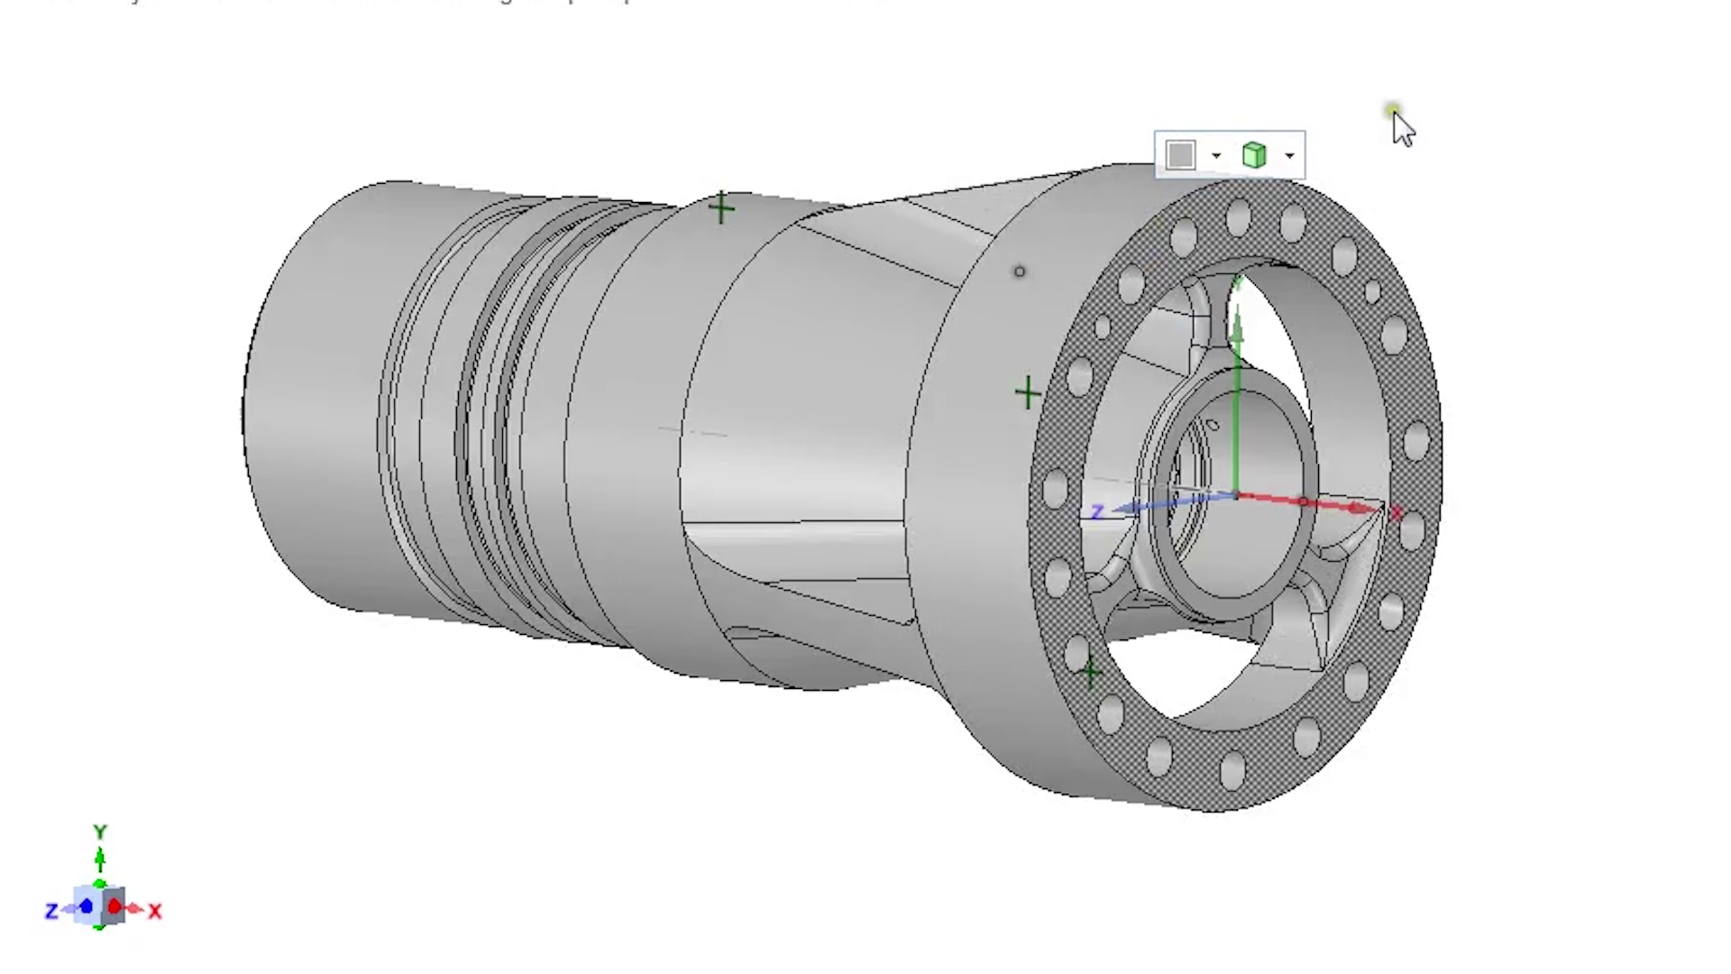
ctrl+middle_drag(1423, 144, 1383, 149)
click(1411, 154)
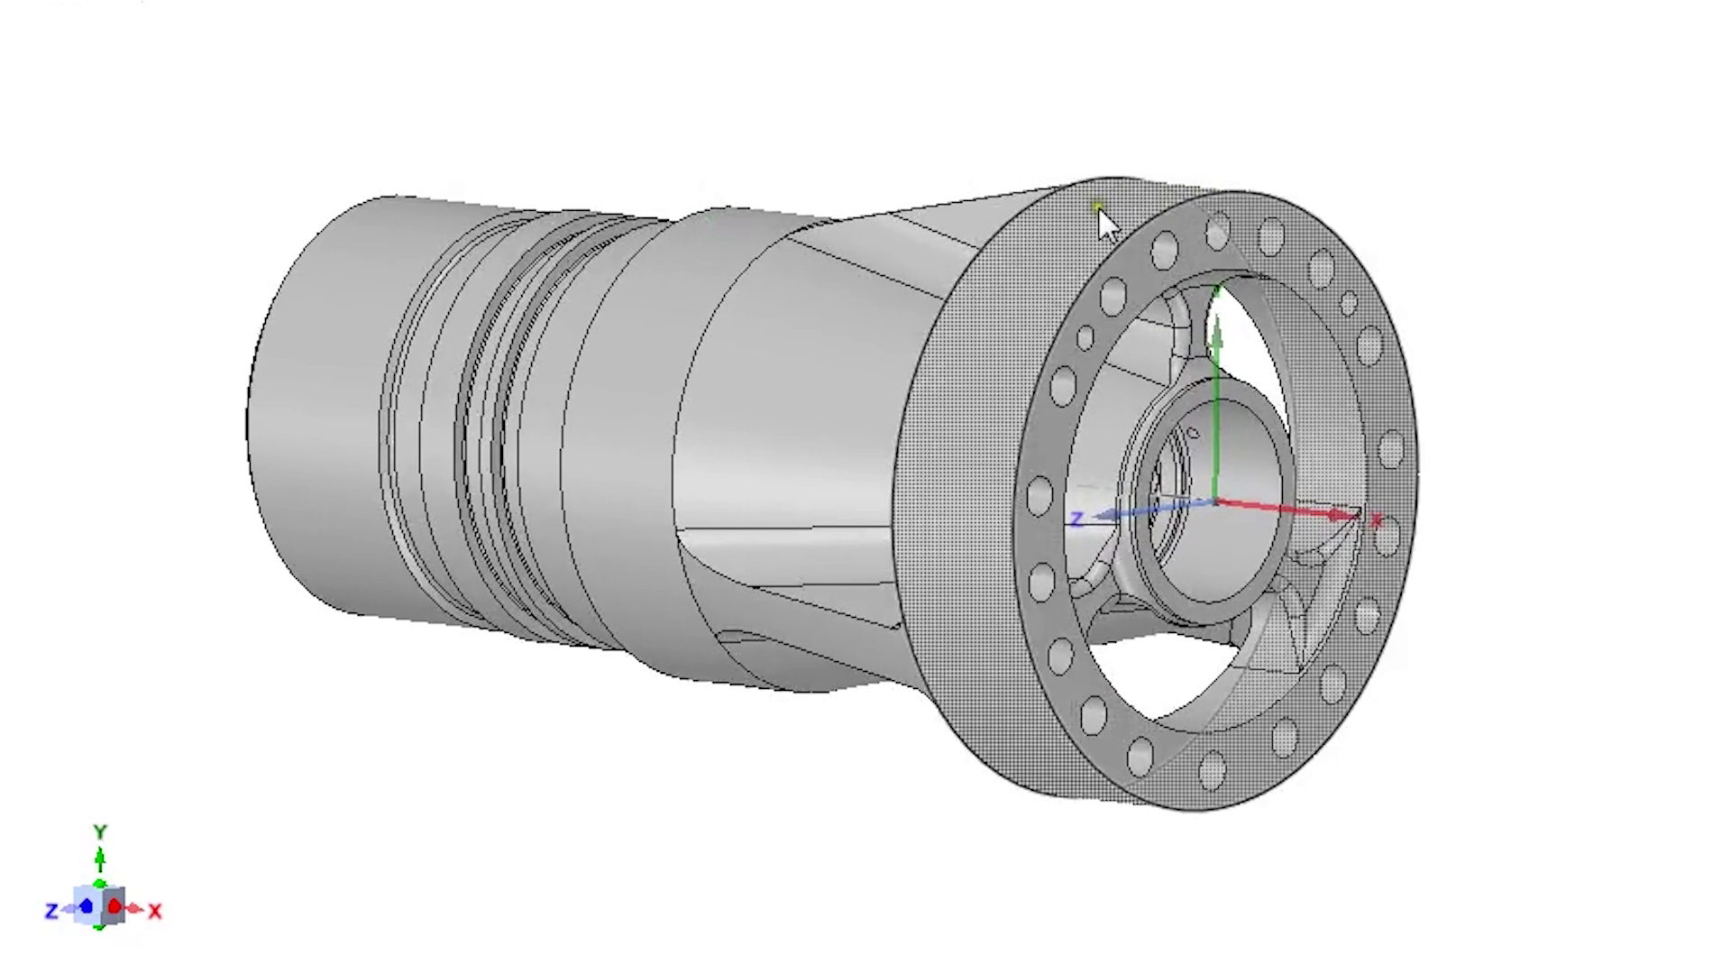
click(722, 279)
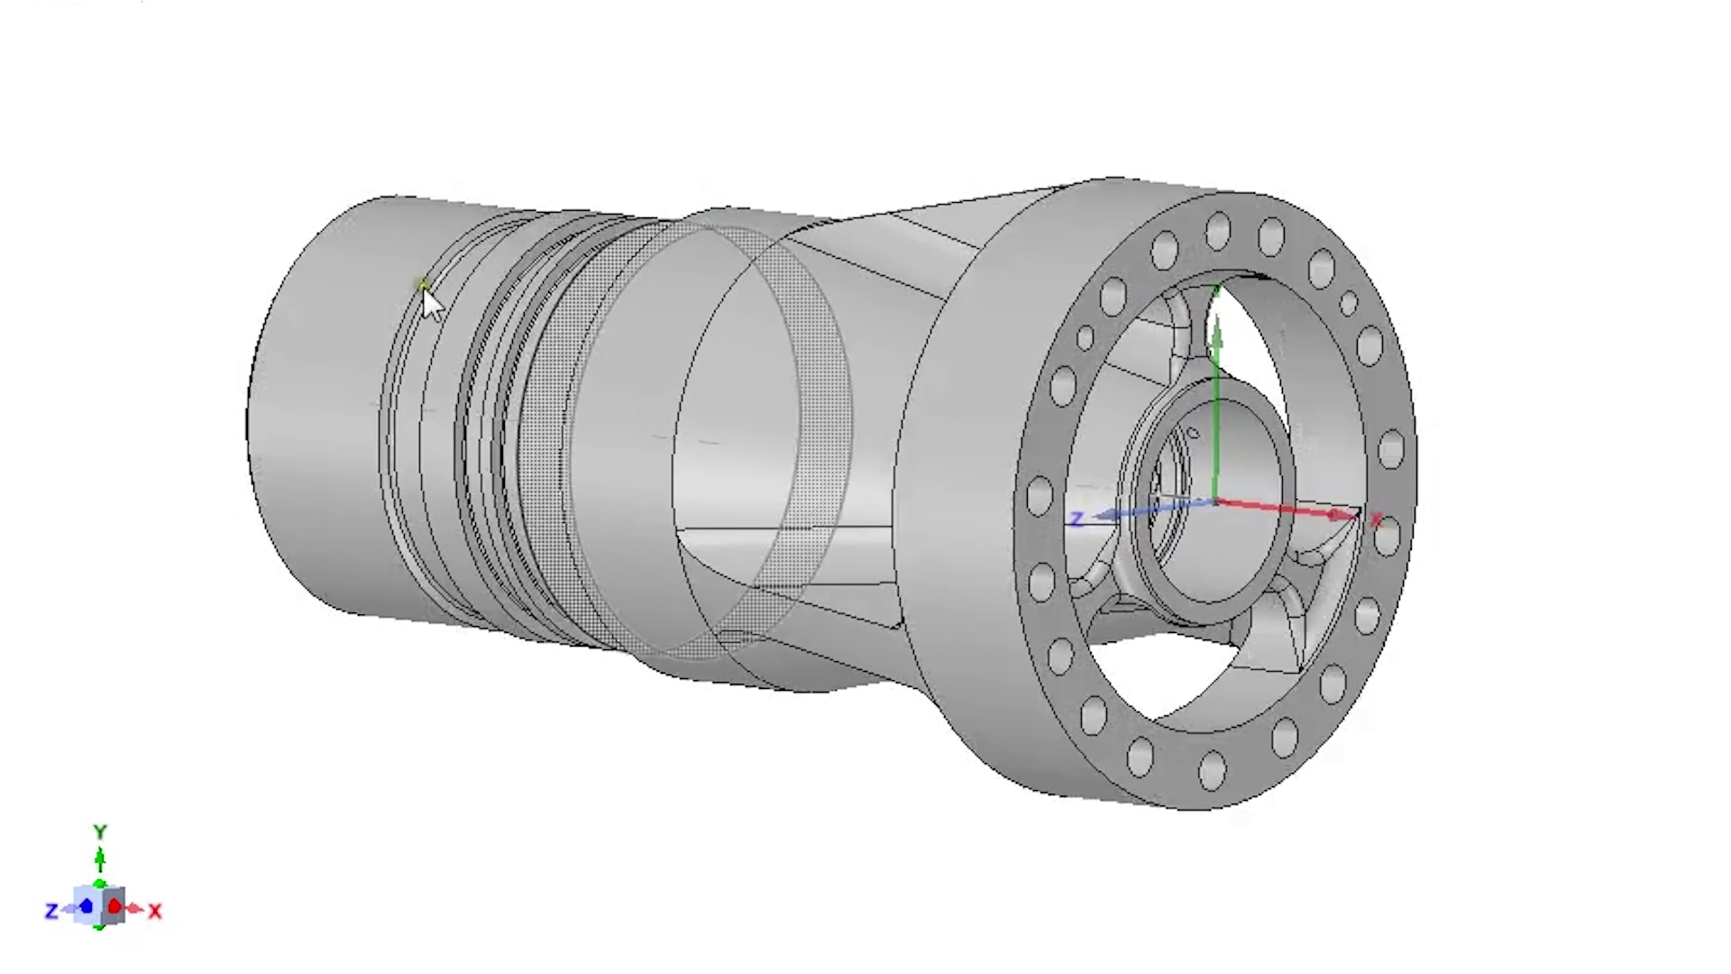
click(848, 755)
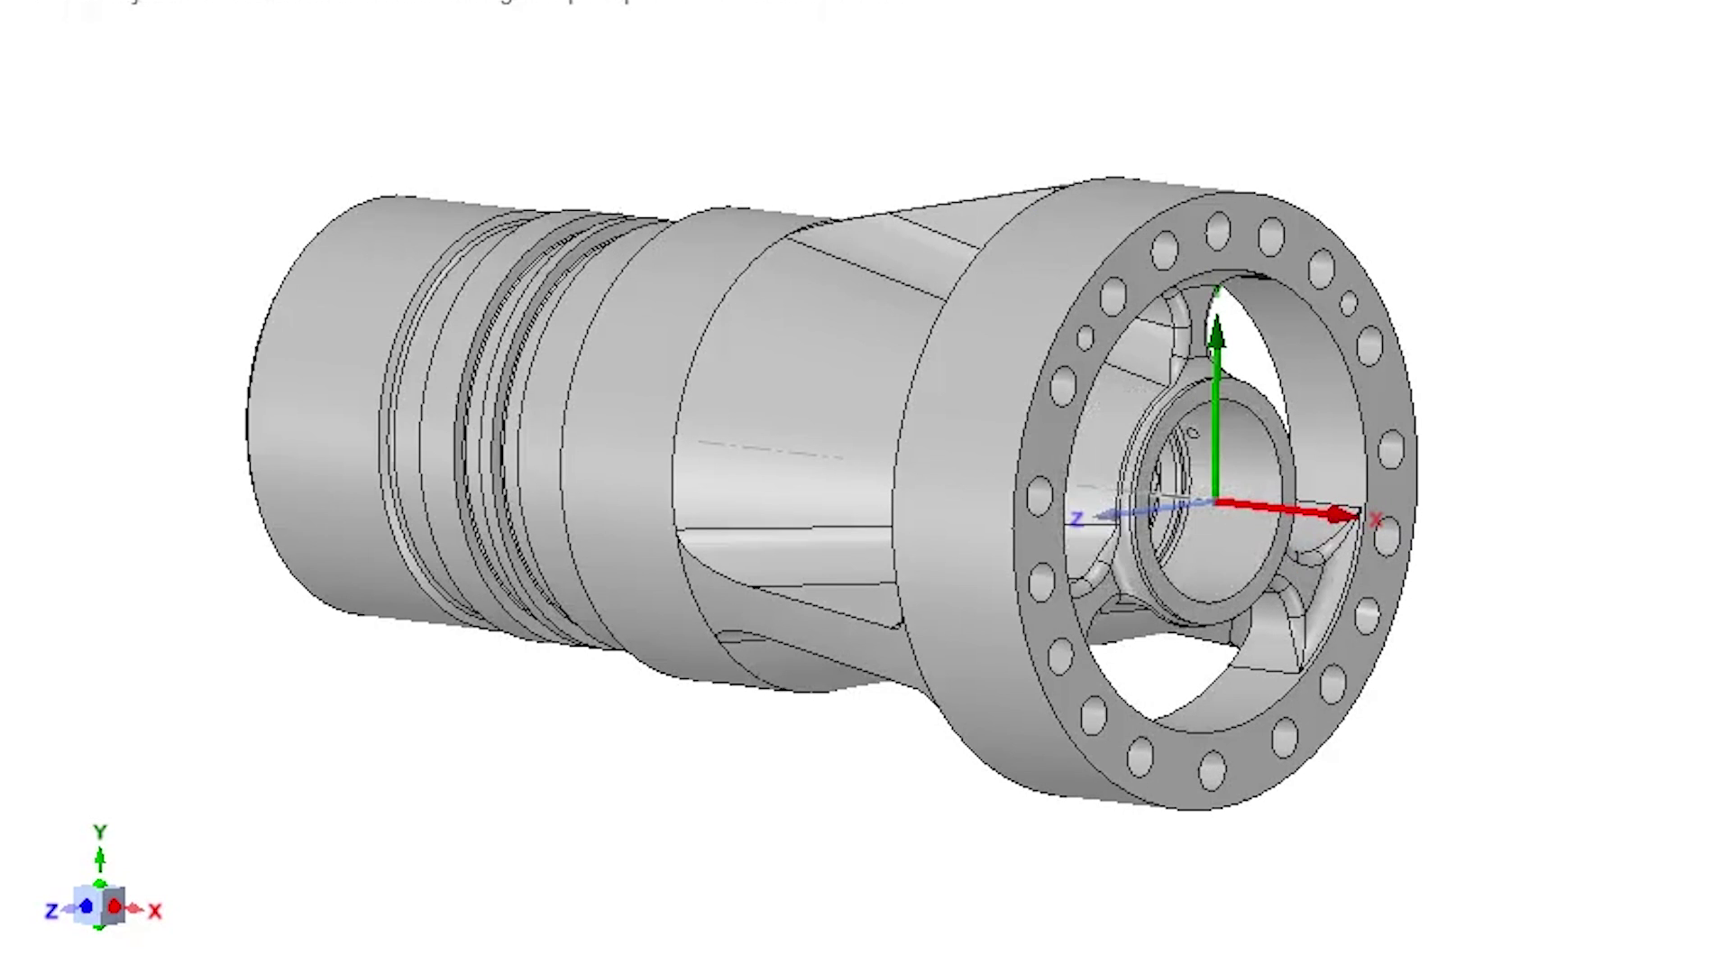
- Section the housing lengthwise through its axis, exposing the angled drilled hole and central bore in a head-on view
key(x)
click(1534, 952)
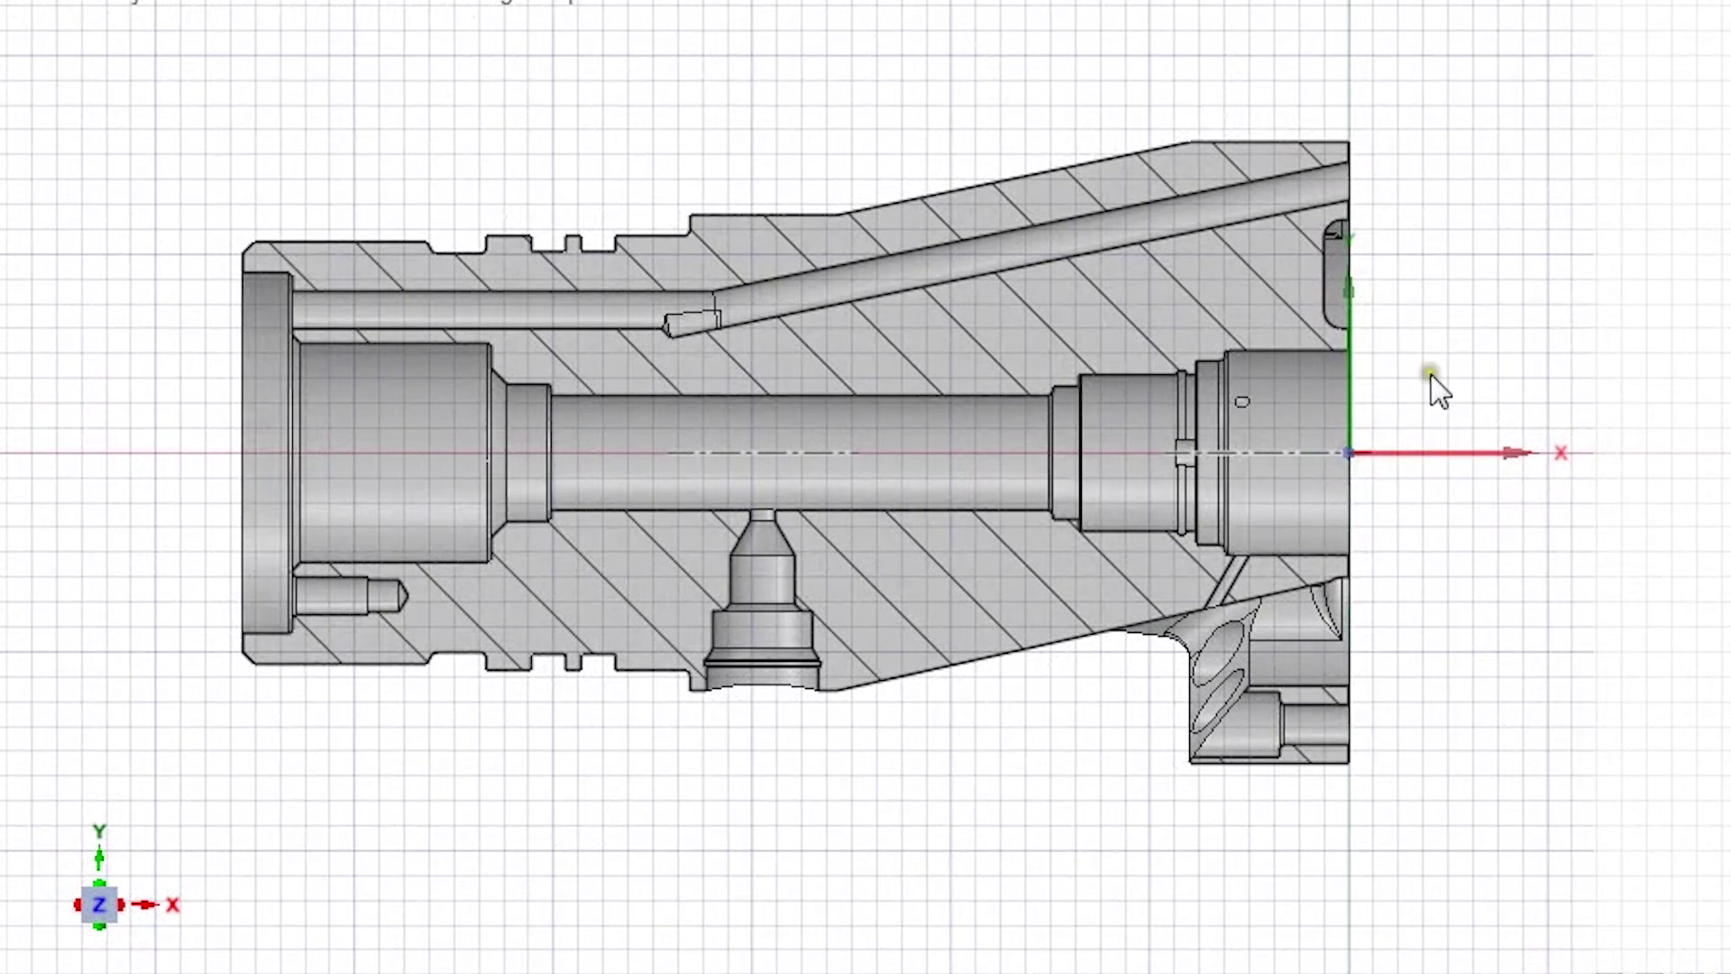
scroll(1431, 375, up, 2)
shift+middle_drag(1434, 379, 1667, 386)
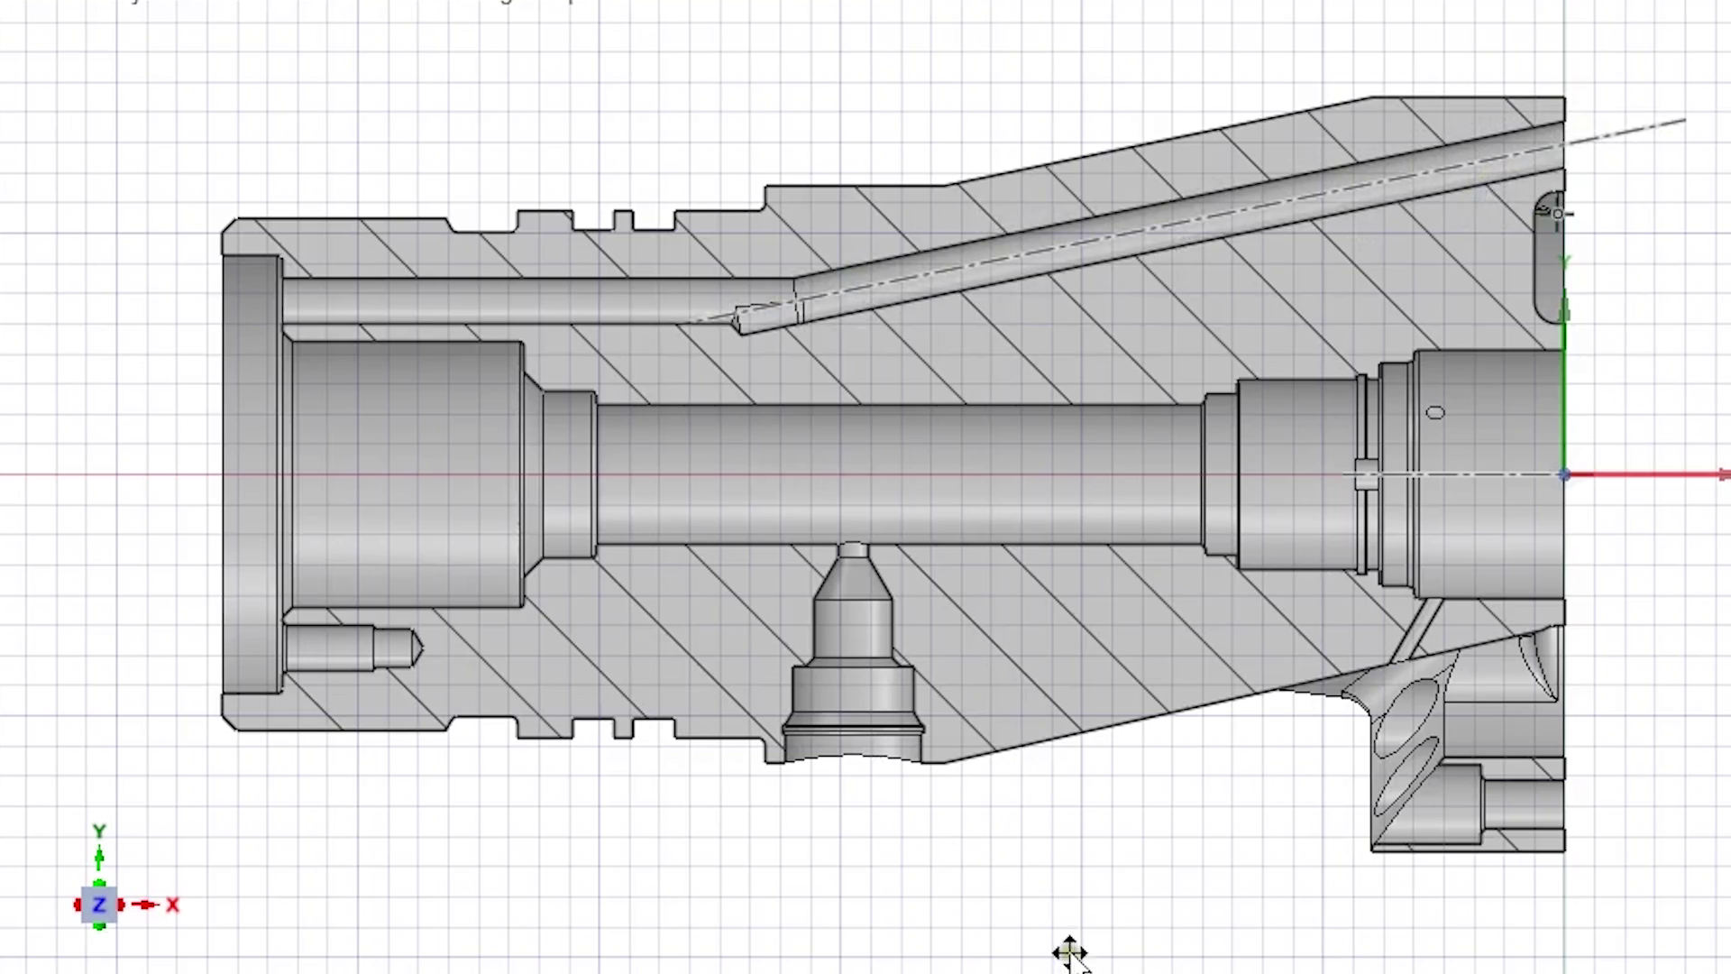
shift+middle_drag(1066, 947, 785, 940)
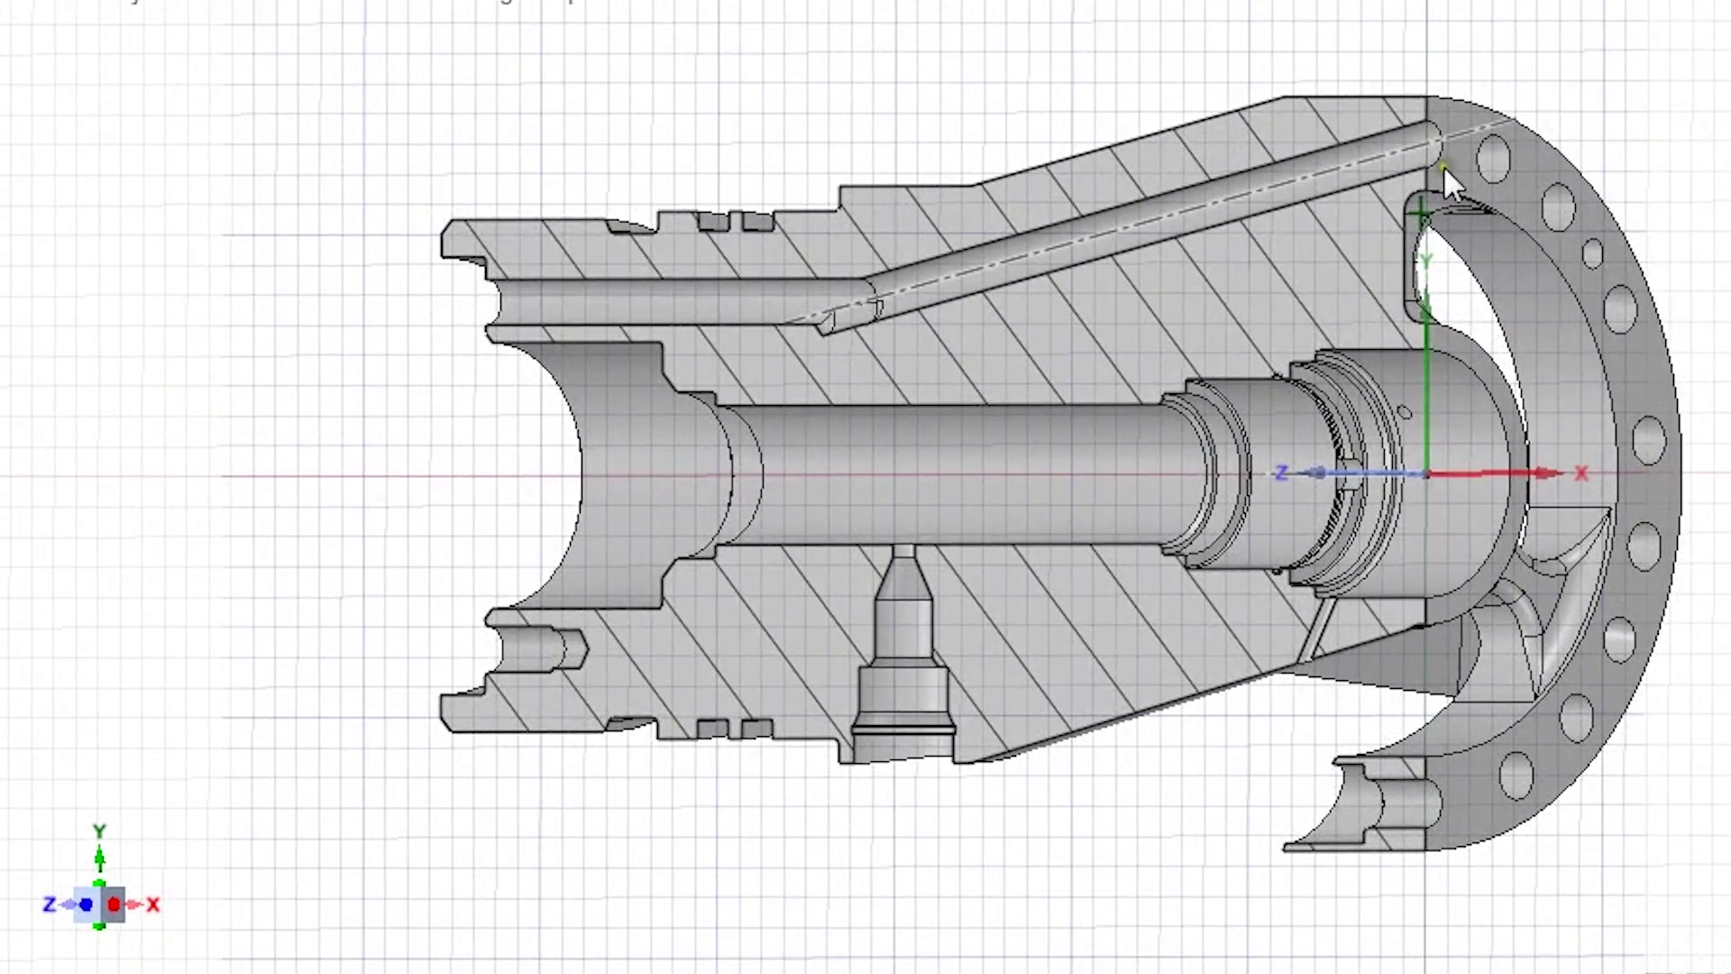
key(v)
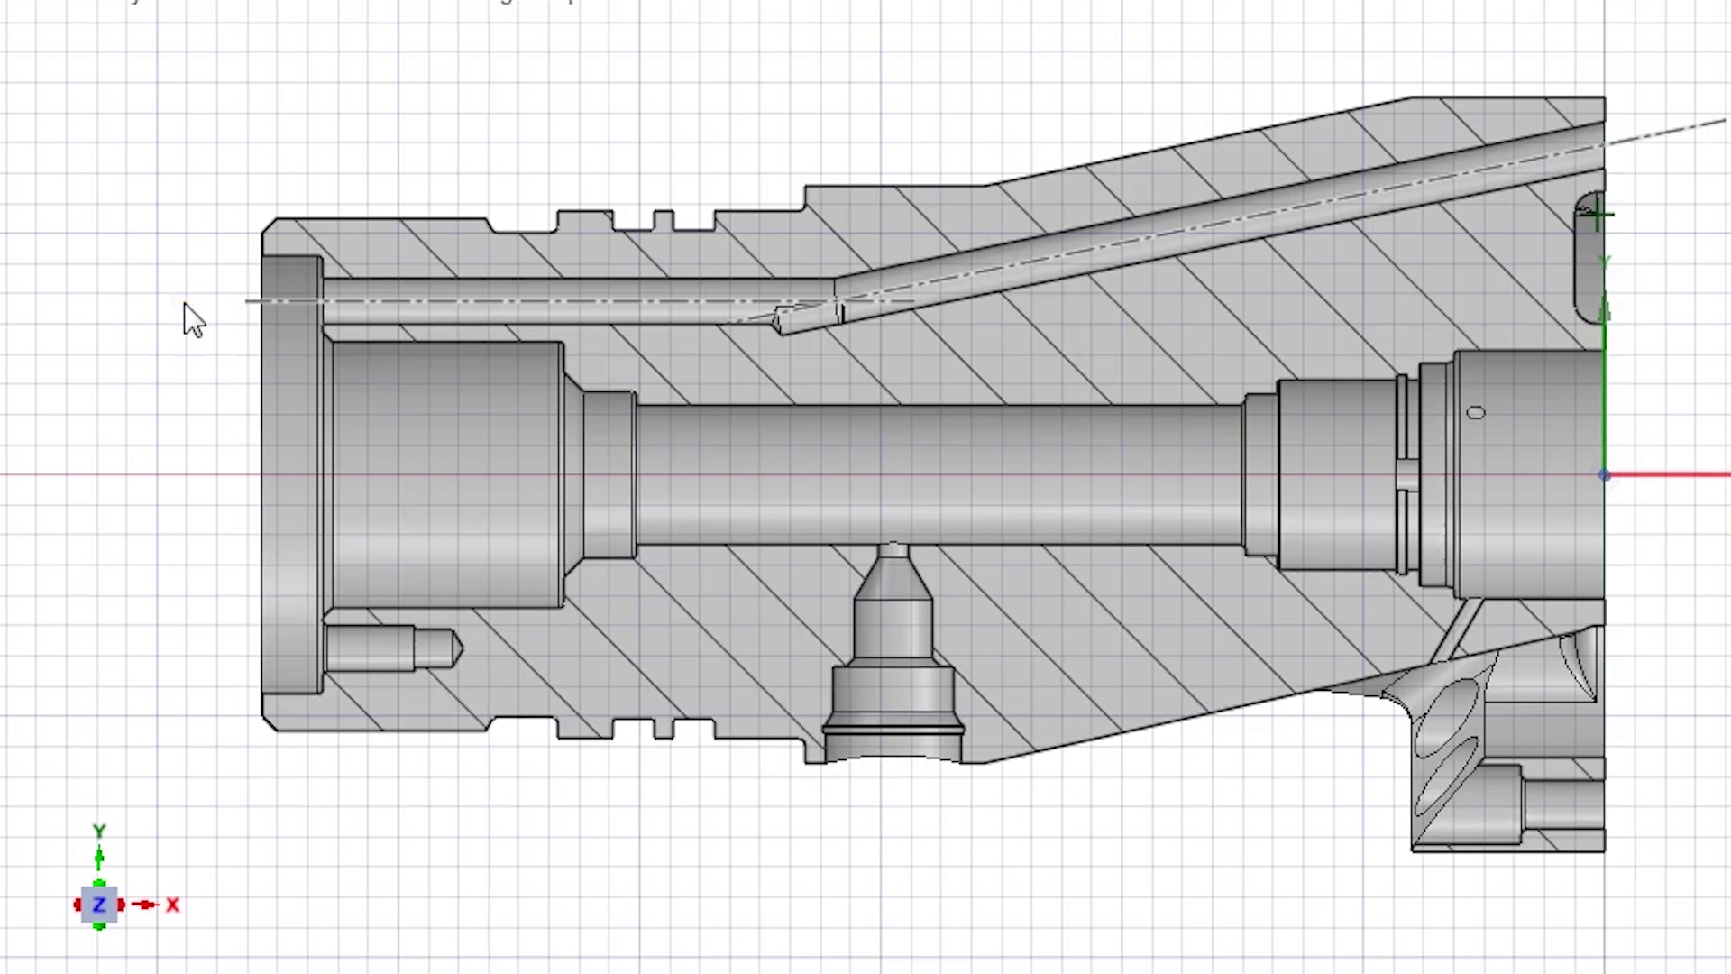
- Examine the sectioned housing's stepped bore, narrow ring groove, outer flange edge and cross holes
scroll(183, 297, down, 2)
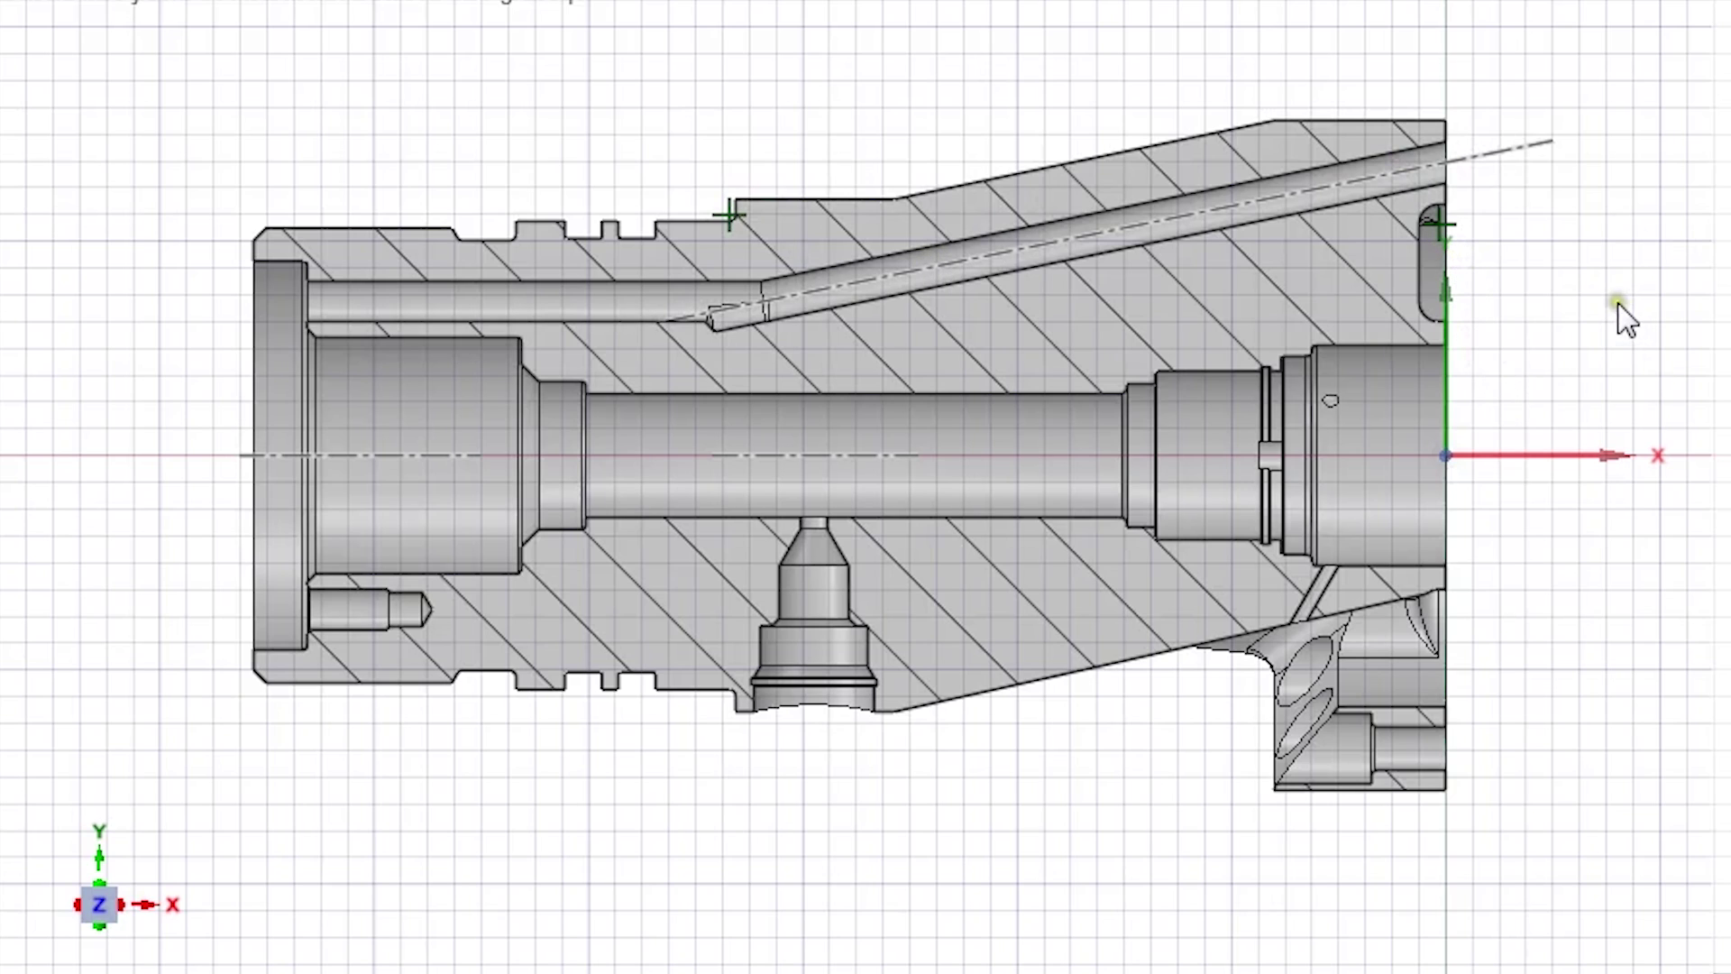
scroll(1623, 318, up, 2)
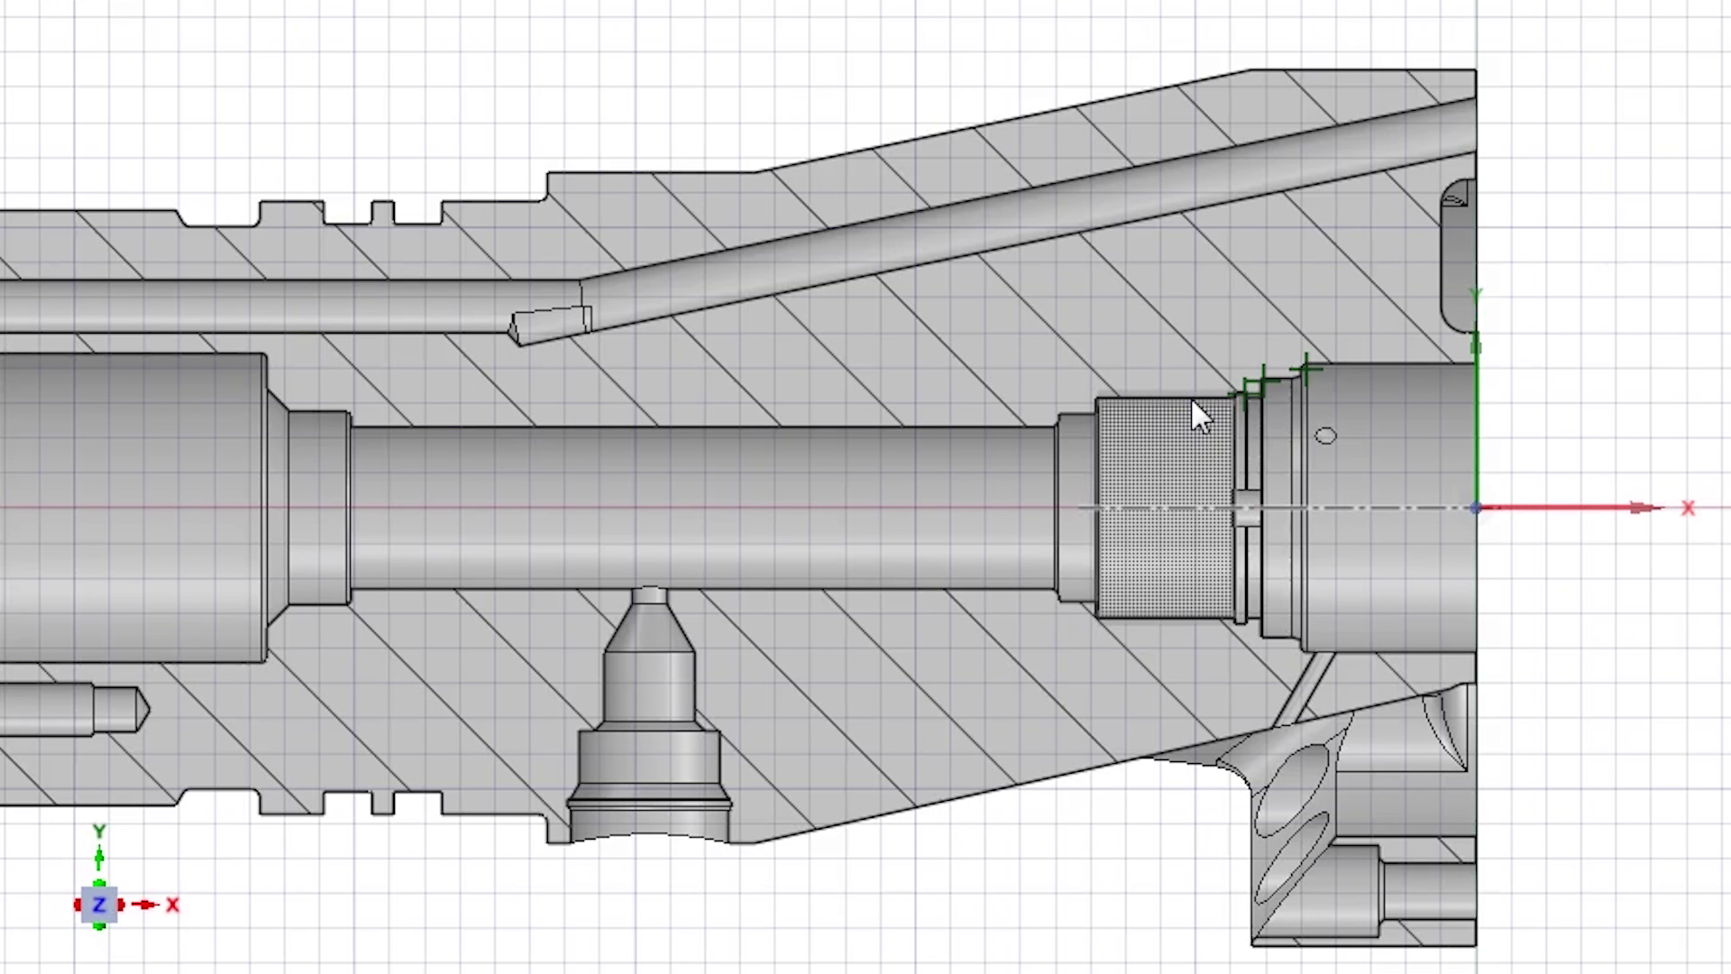
scroll(1179, 479, down, 3)
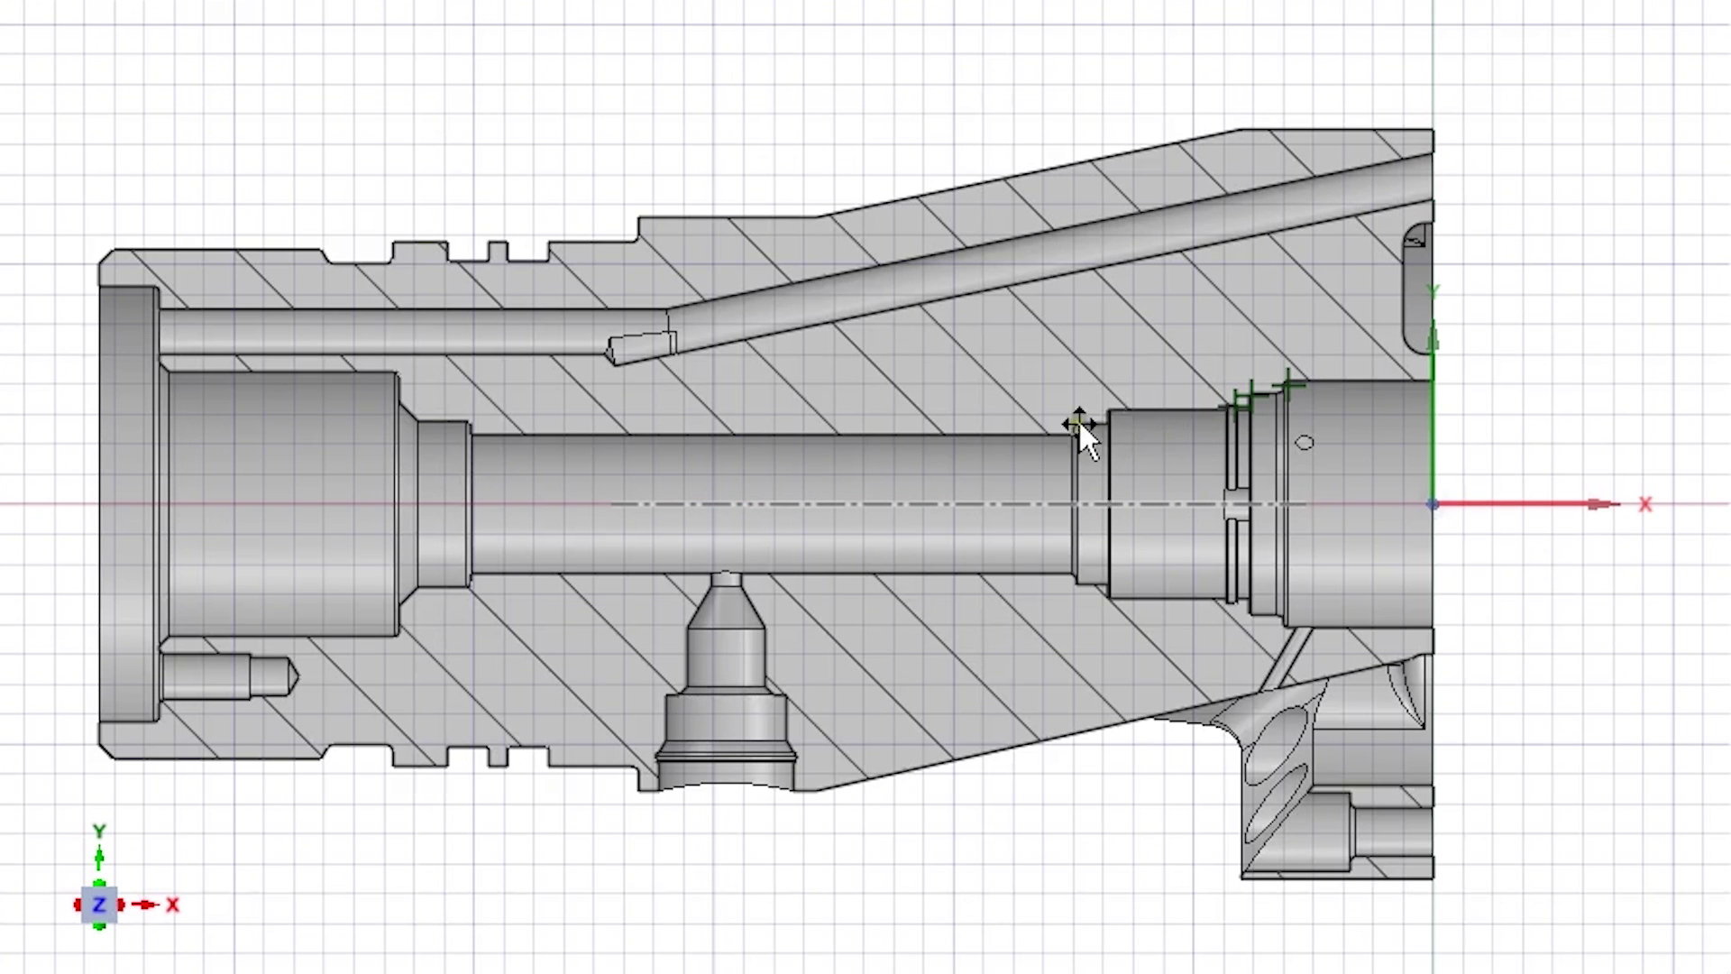
click(327, 366)
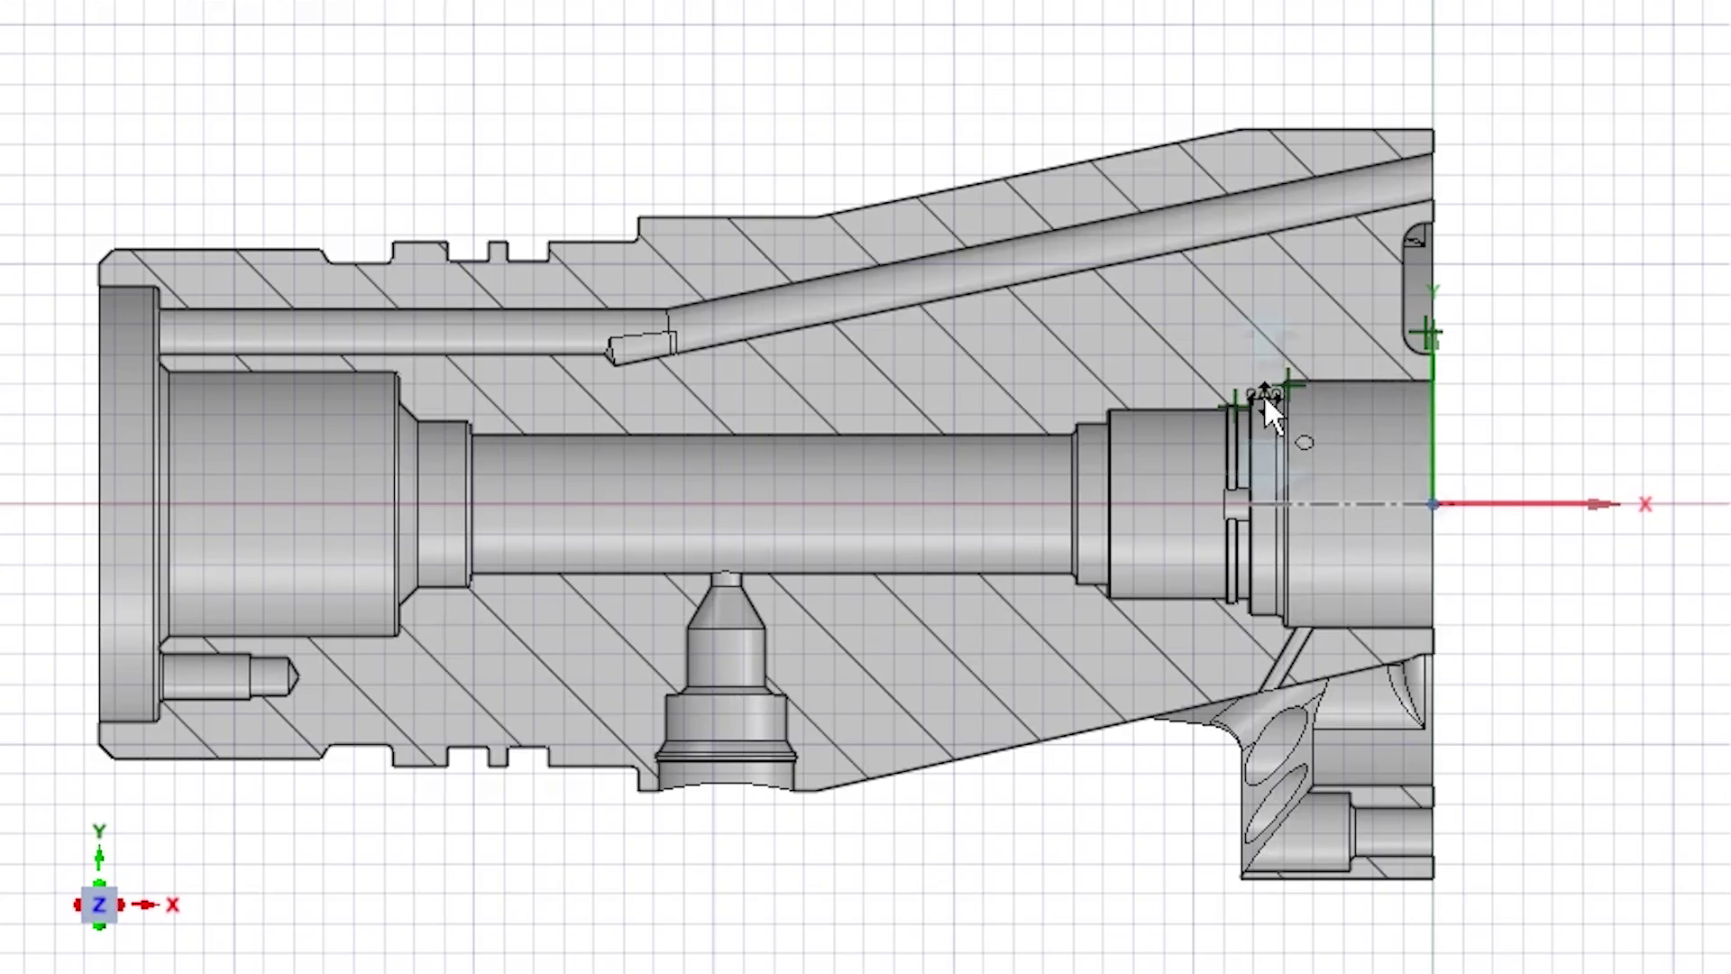
scroll(1263, 394, up, 5)
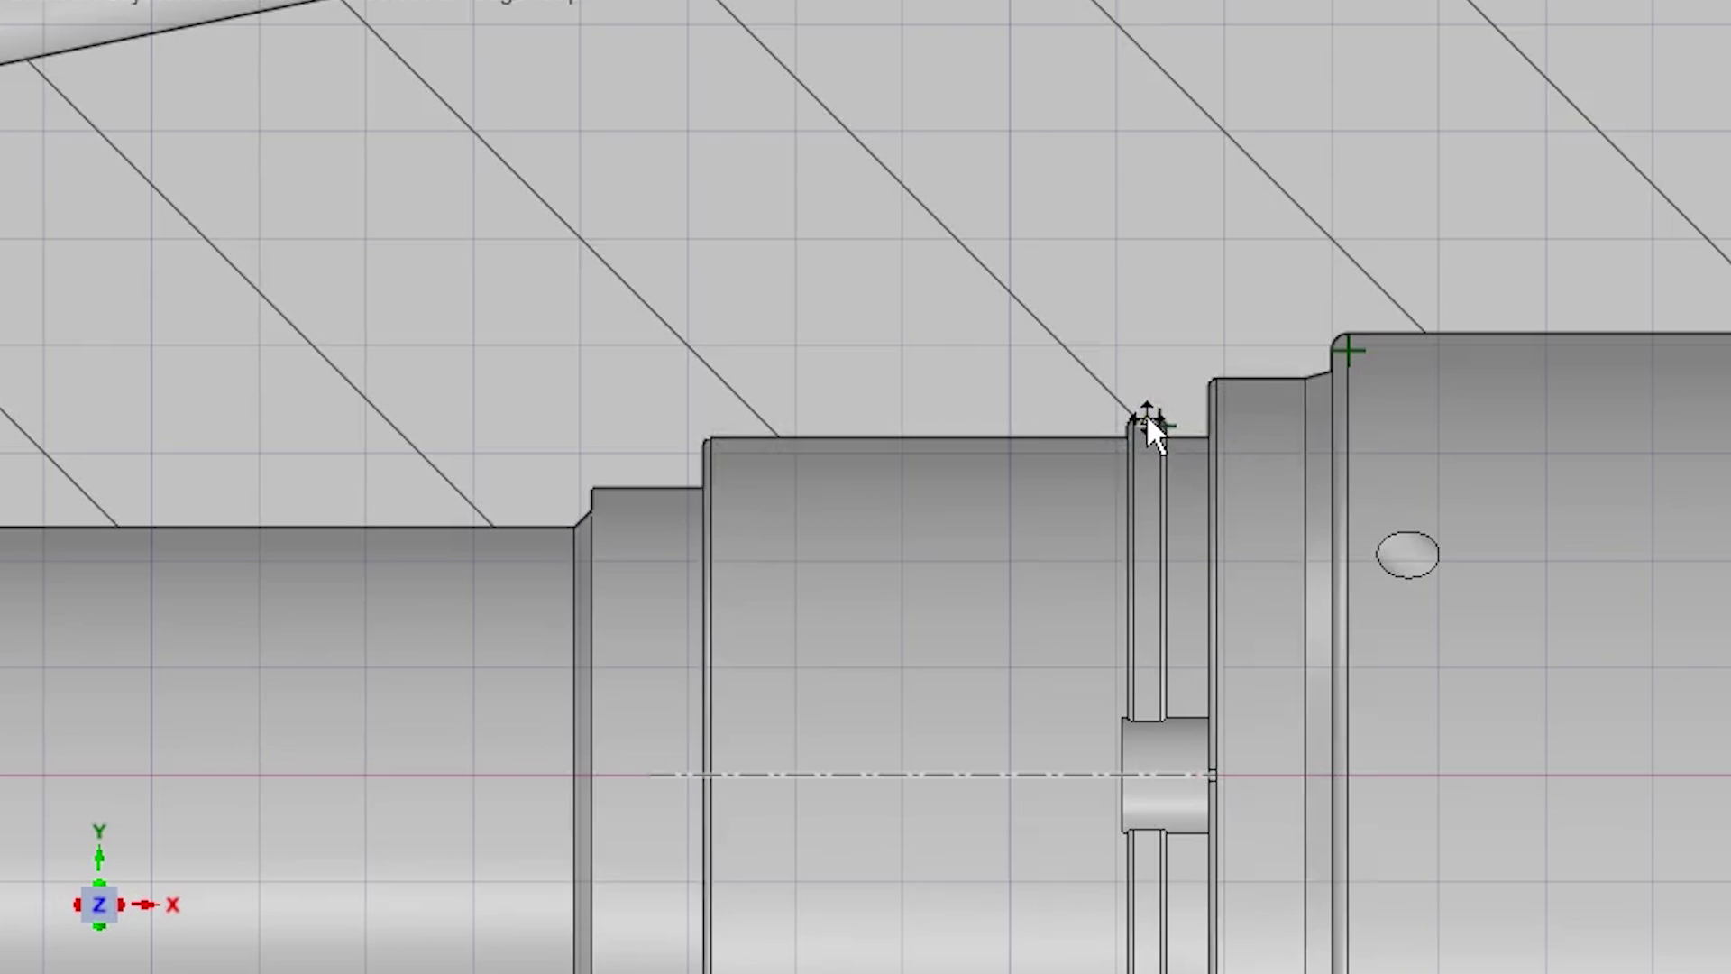
shift+middle_drag(1157, 743, 1198, 761)
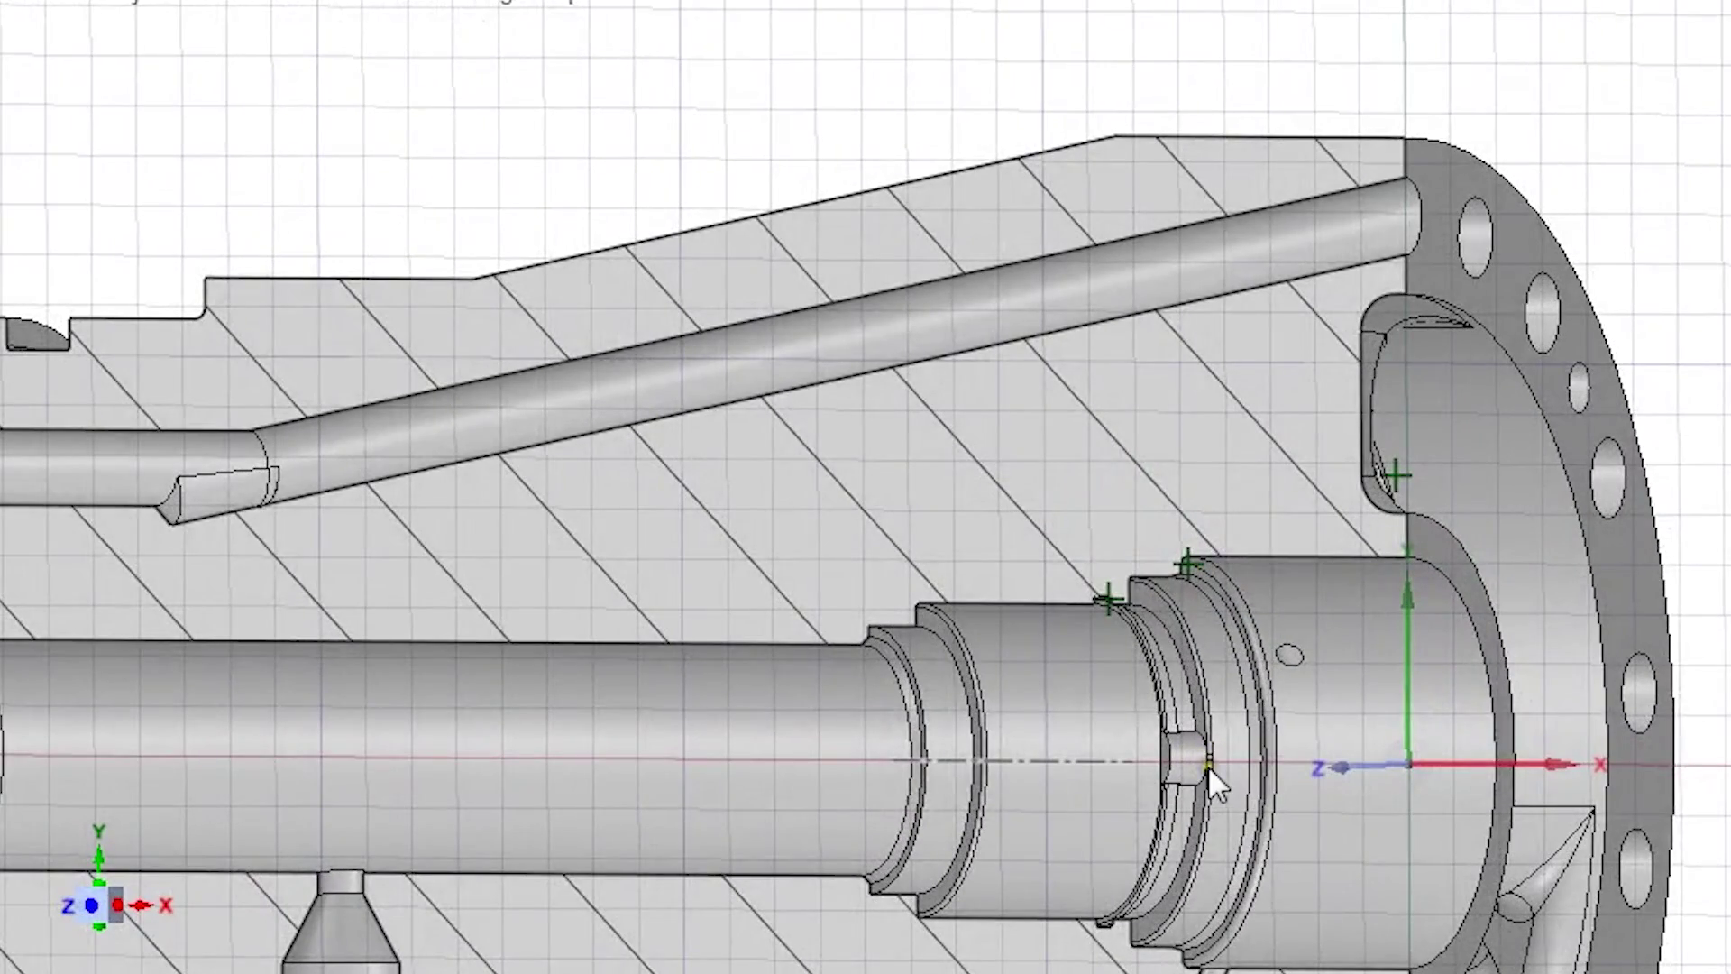
middle_drag(1118, 683, 1259, 689)
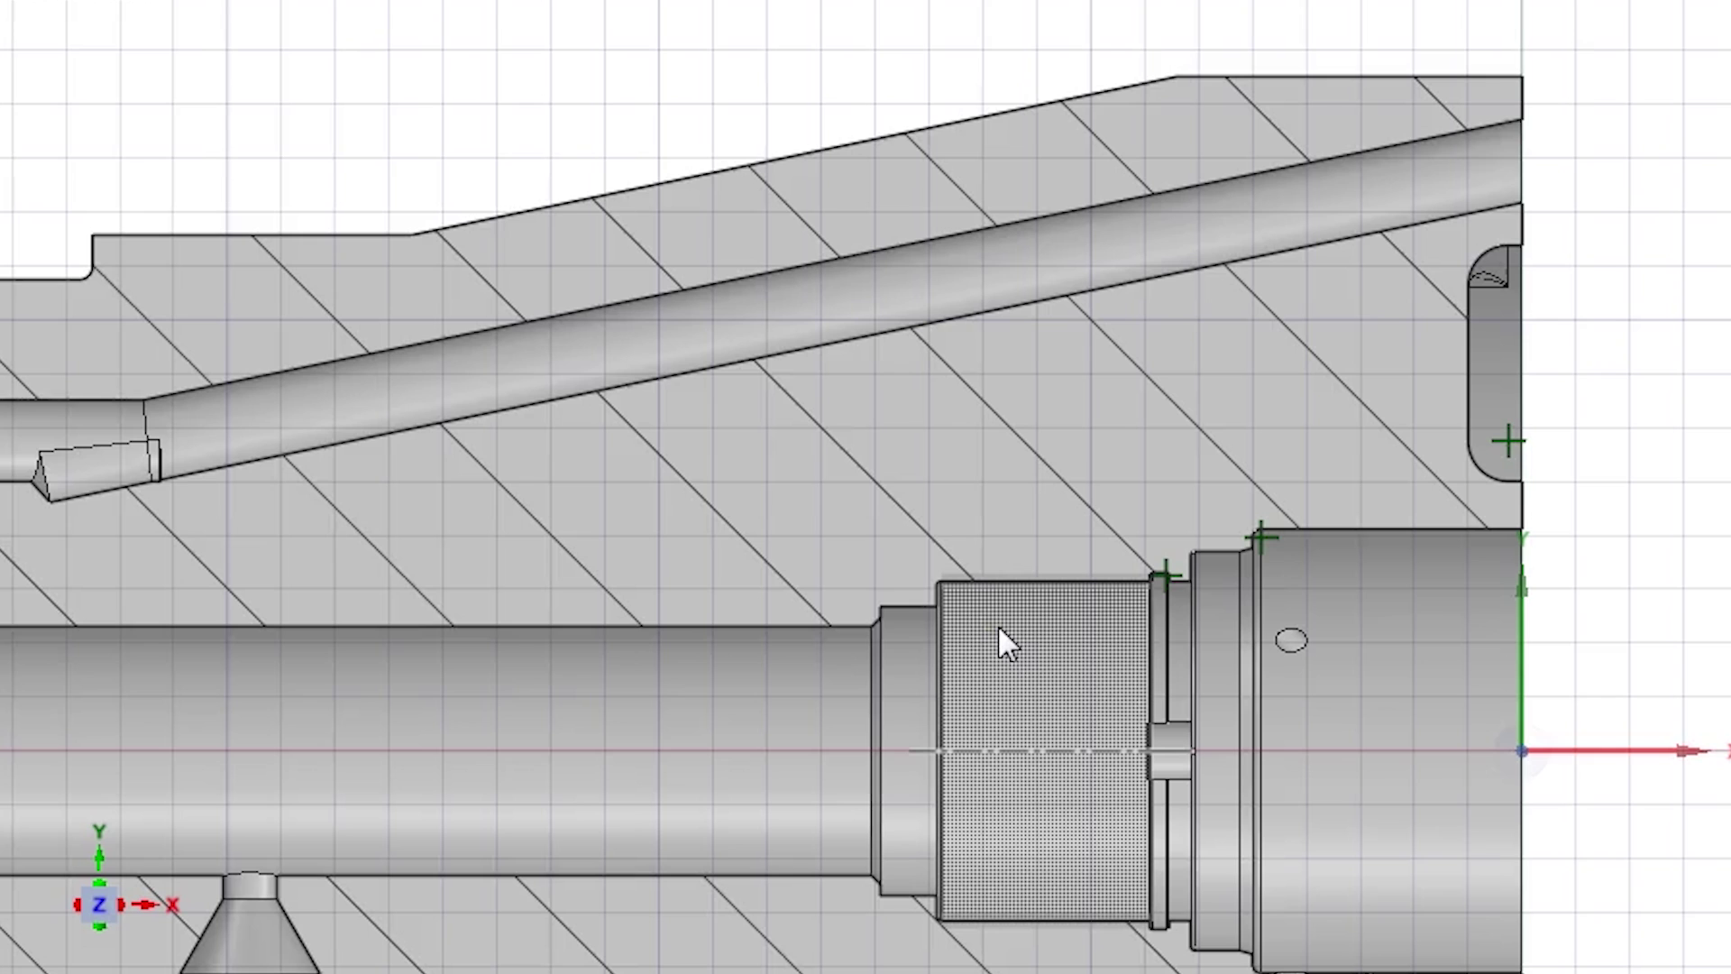
click(1365, 69)
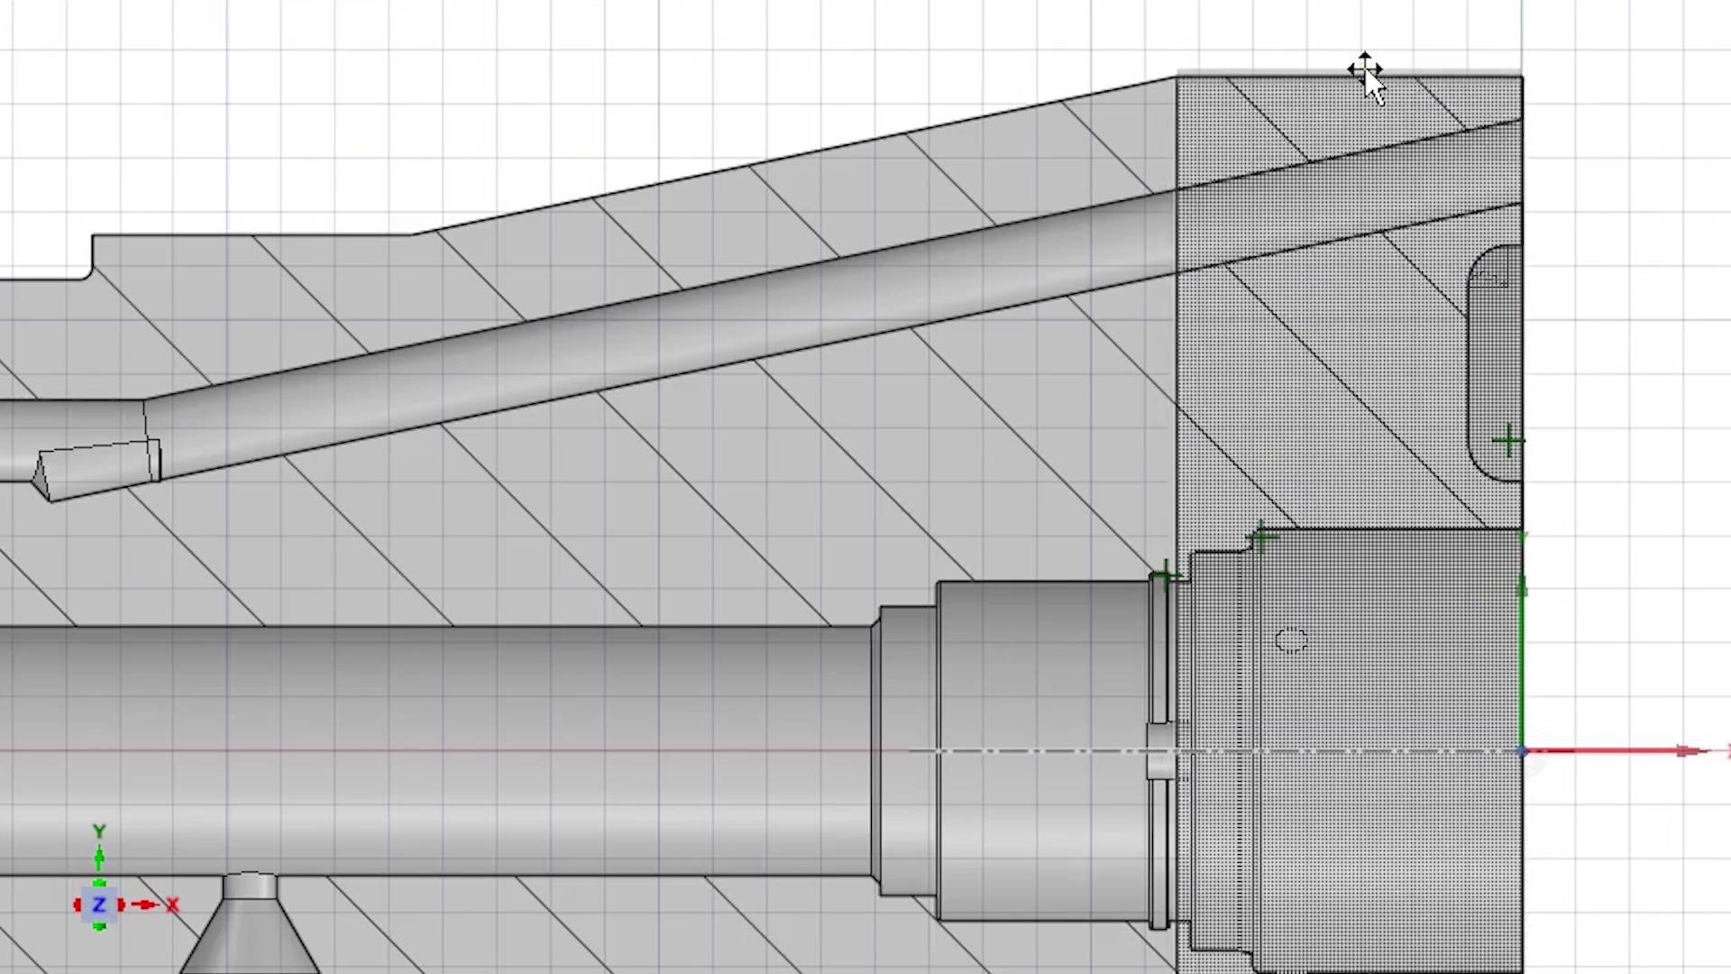
key(Delete)
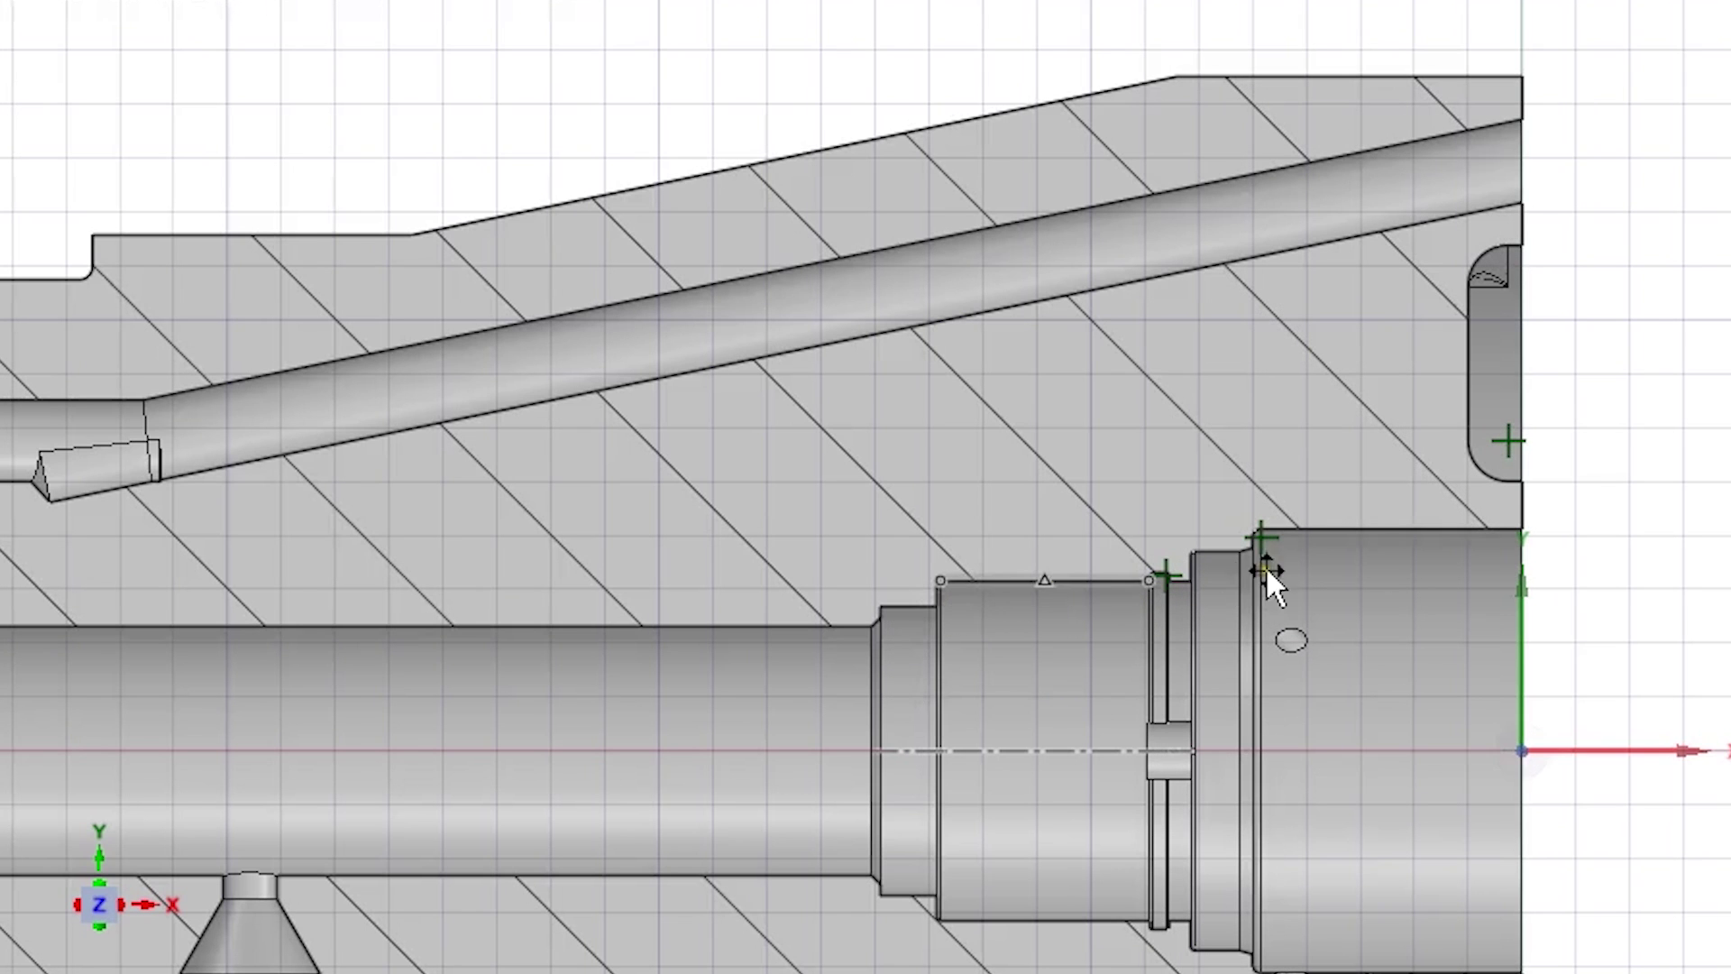
scroll(1429, 610, down, 2)
scroll(1486, 568, down, 1)
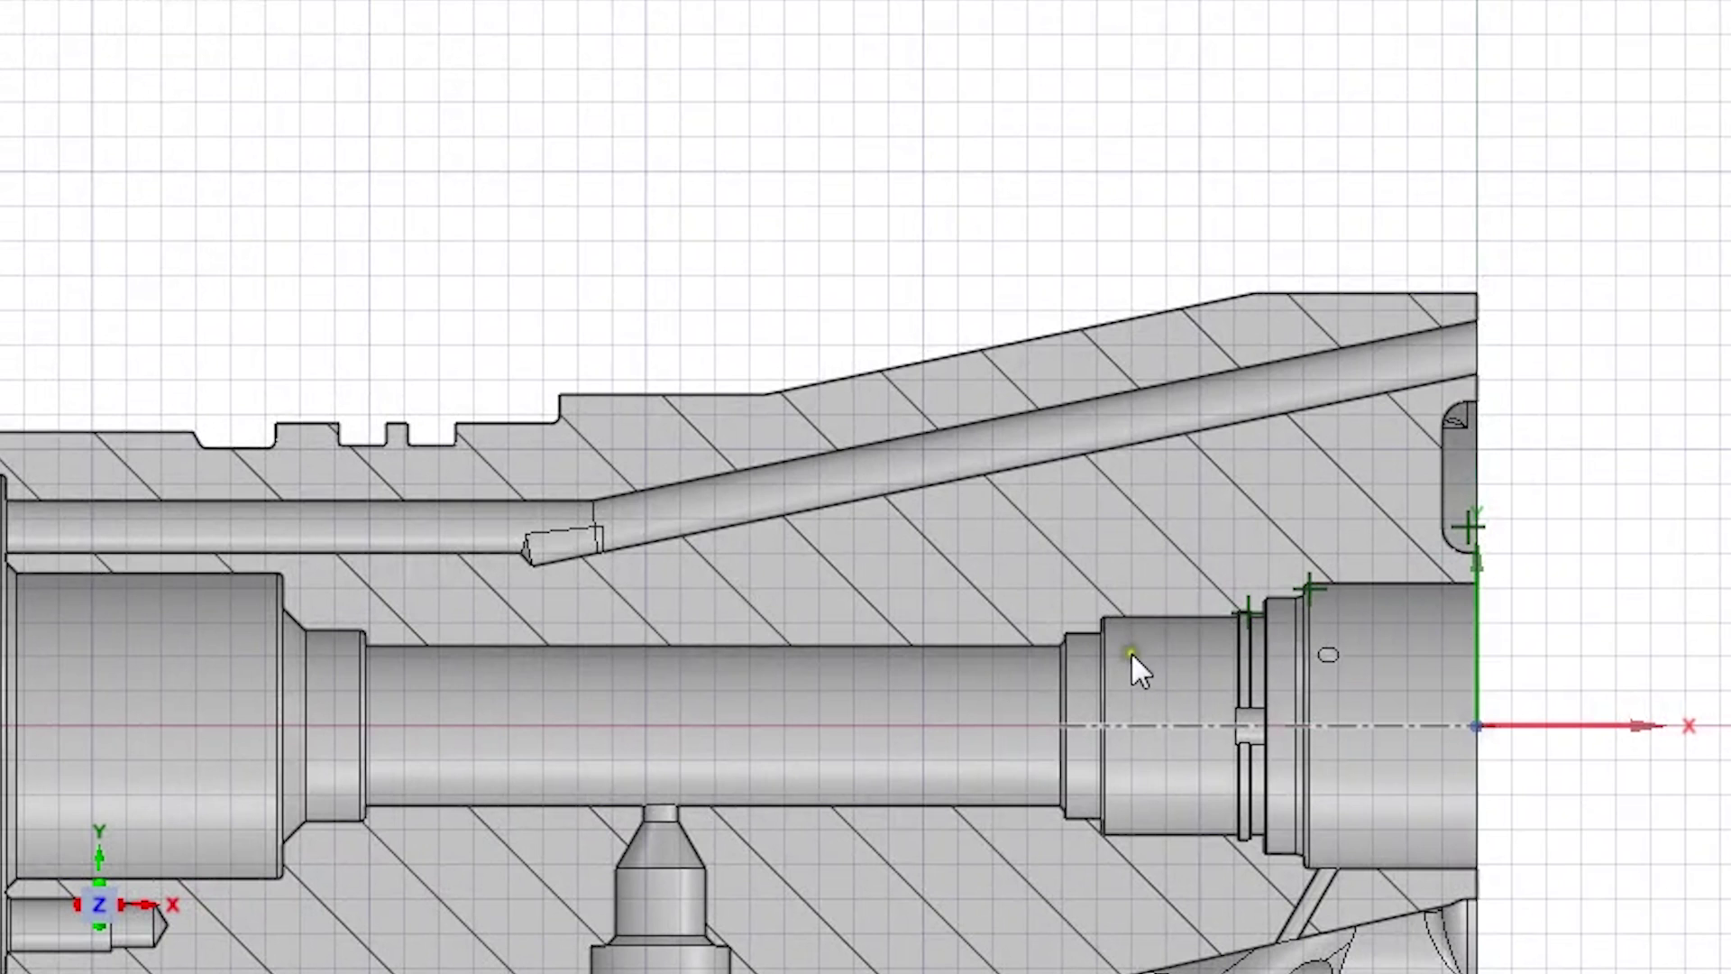
scroll(1141, 666, down, 1)
middle_drag(1148, 668, 1213, 522)
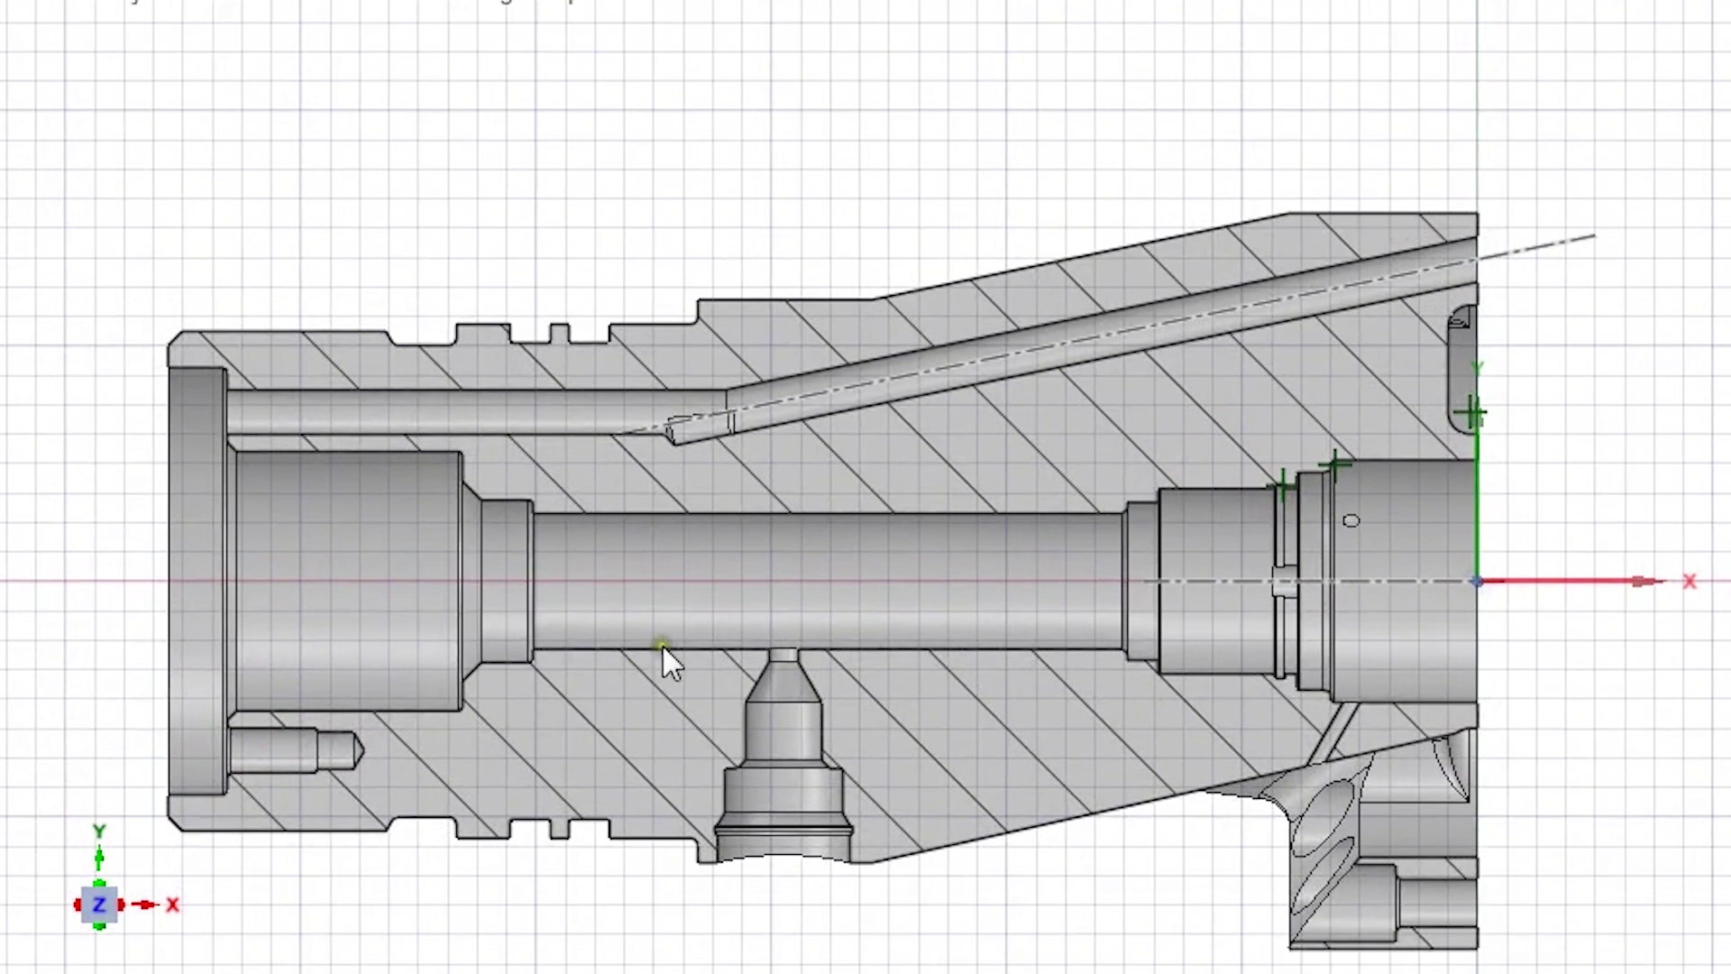
- Display the blue stock body over the finished housing and compare both outlines at the flange's outer edge
click(631, 646)
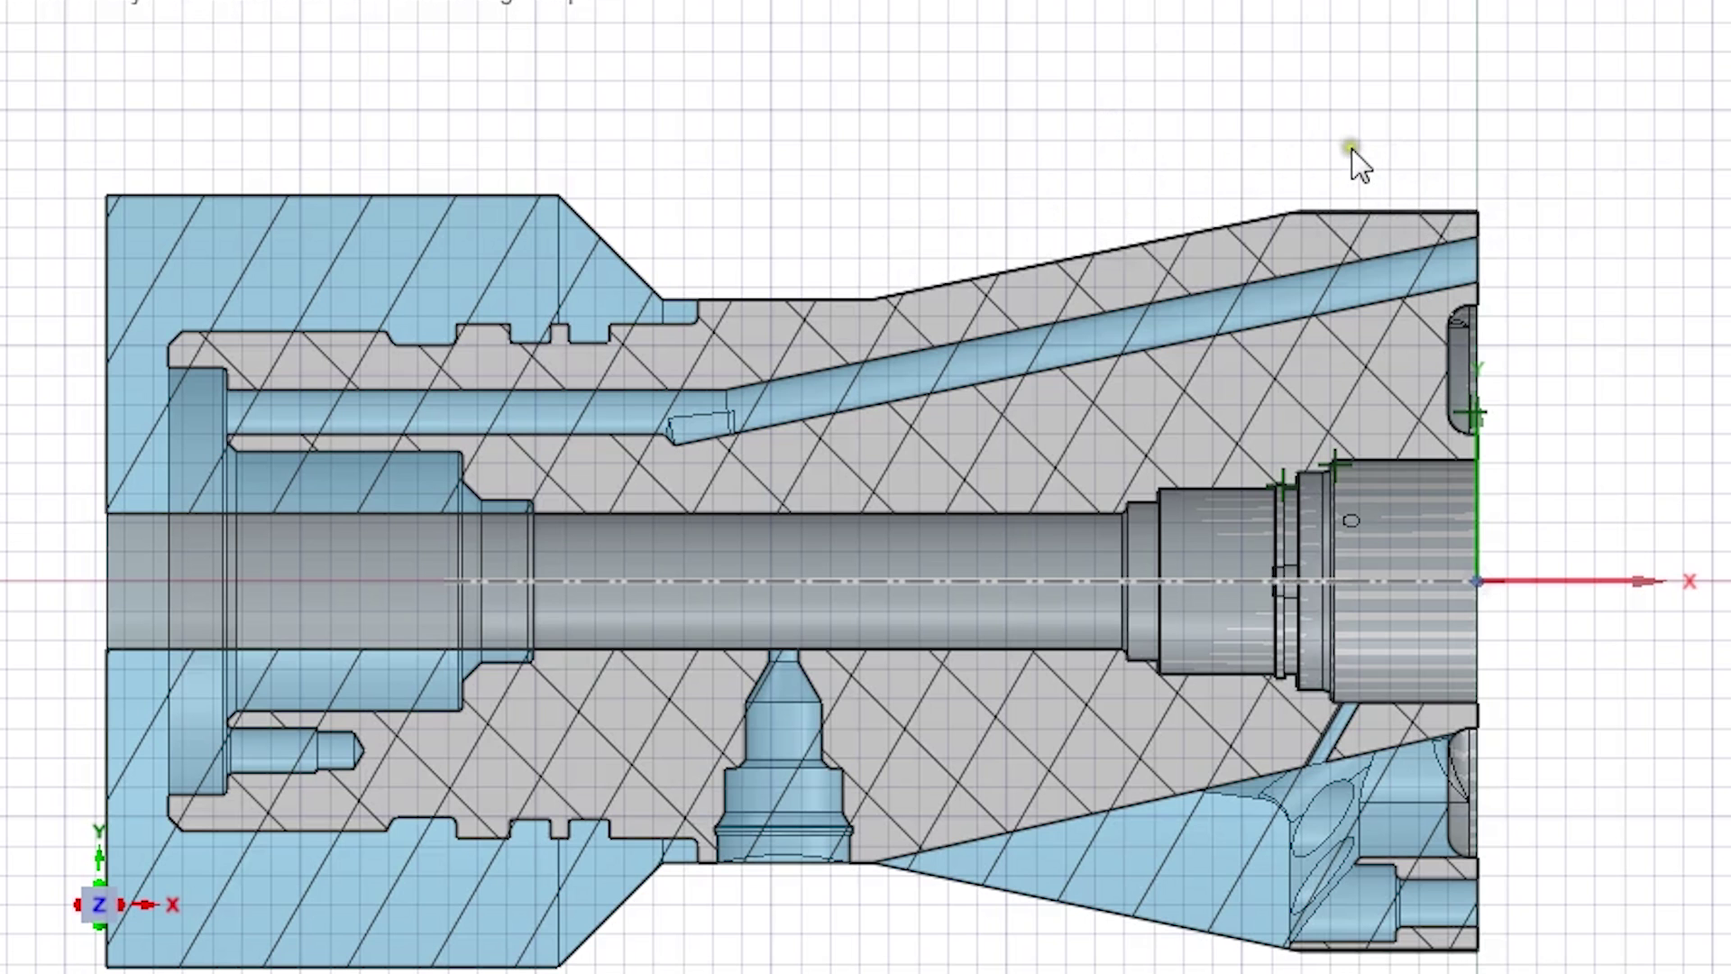
ctrl+middle_drag(1362, 139, 1289, 593)
click(1327, 453)
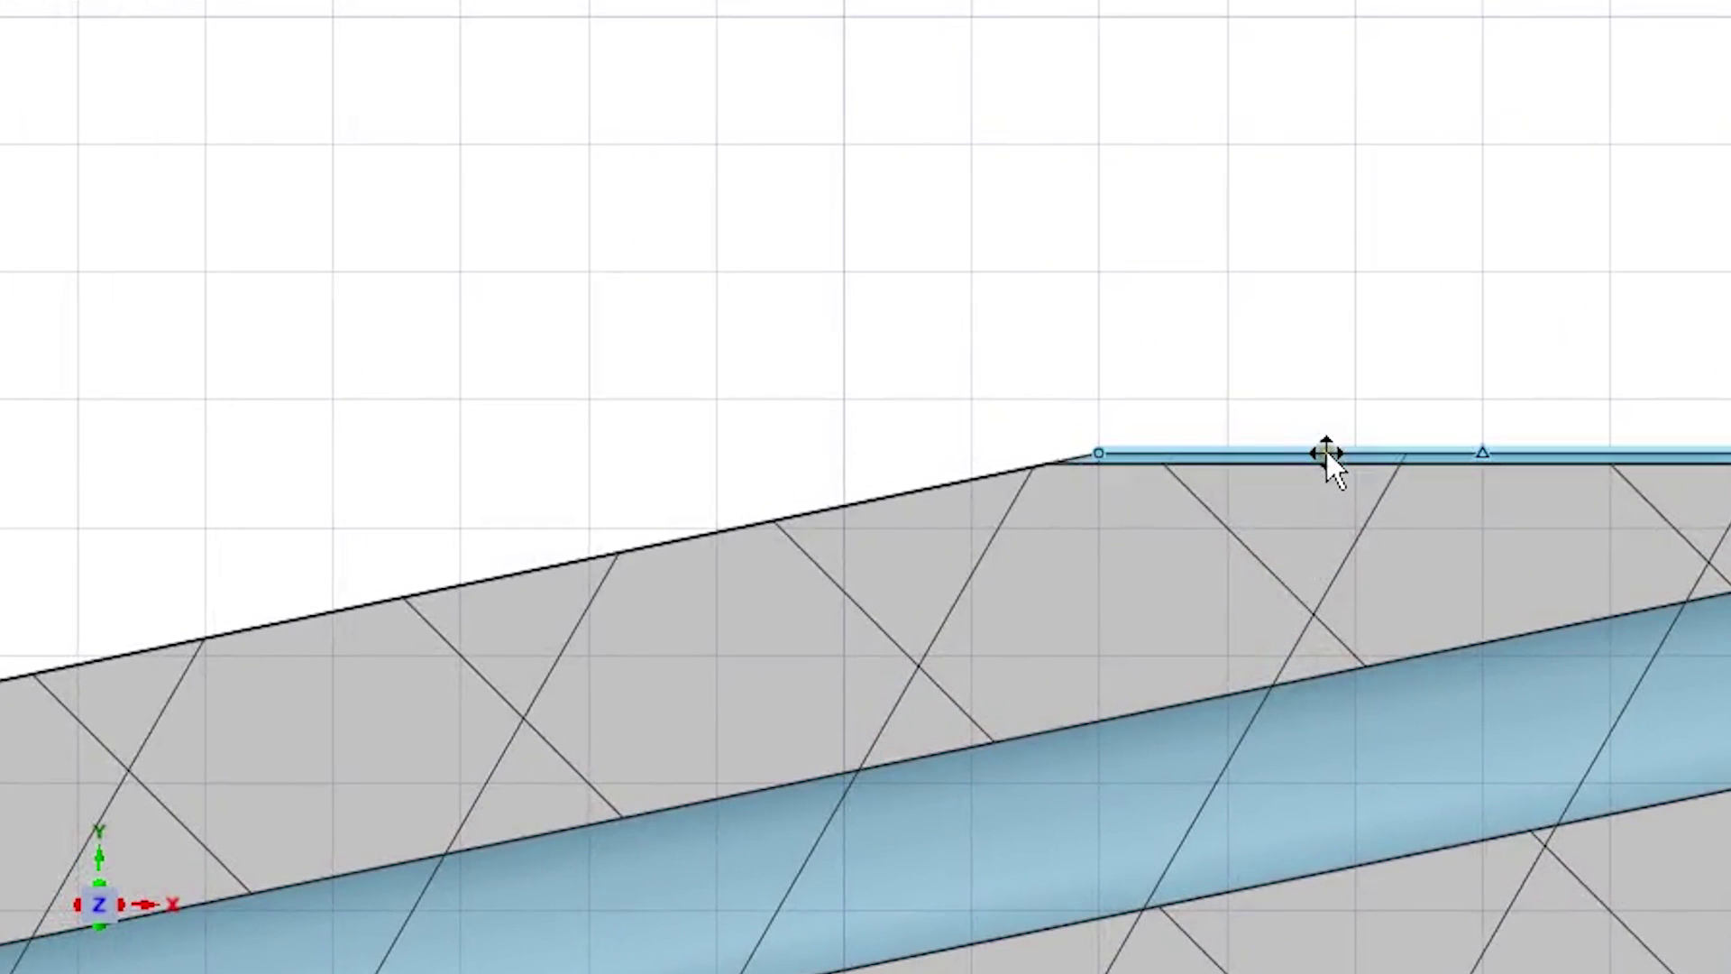
drag(1328, 452, 1328, 463)
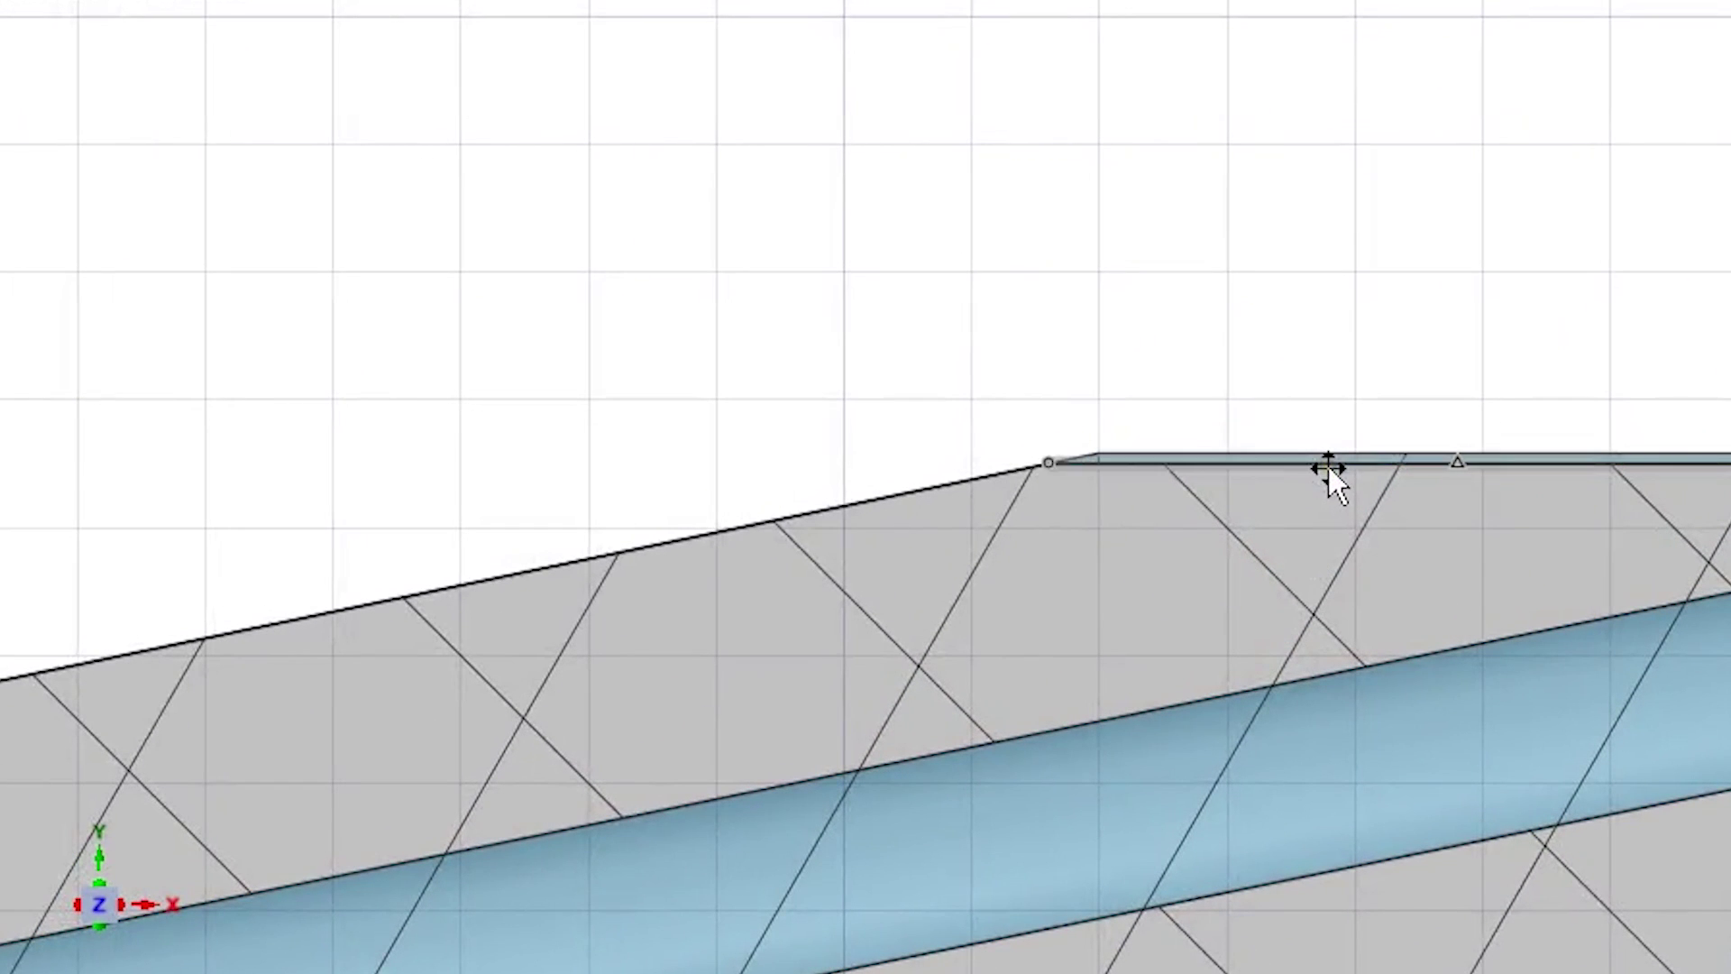
scroll(1328, 464, down, 1)
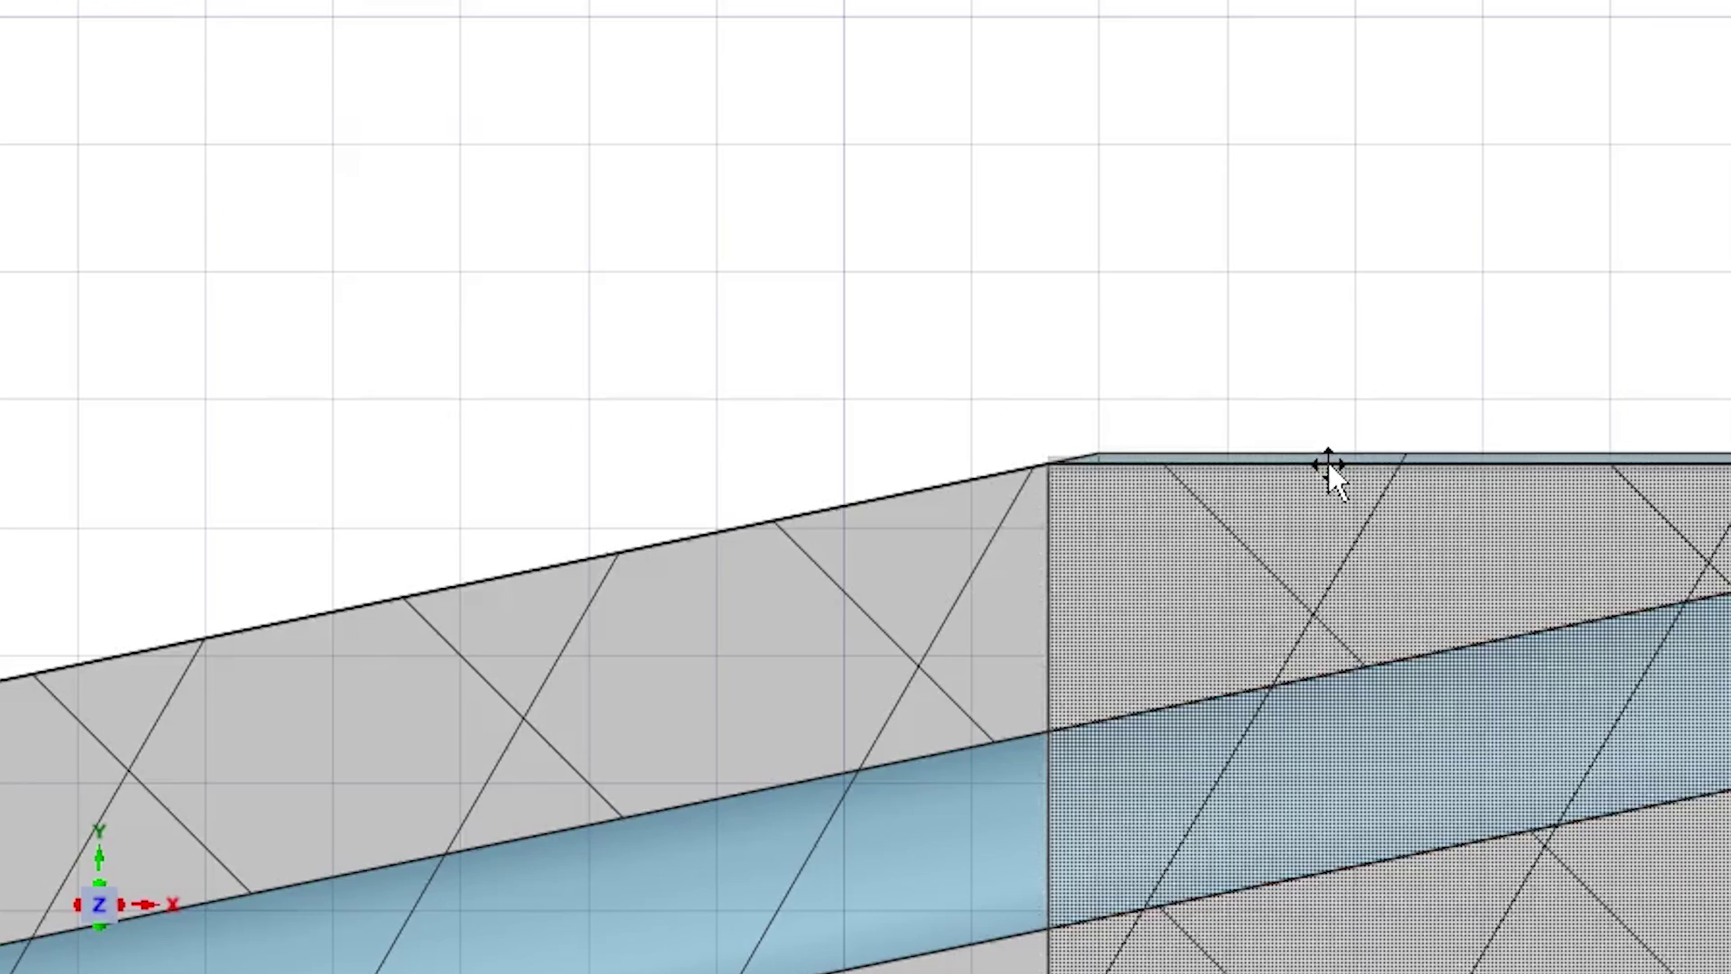
drag(1327, 458, 1327, 444)
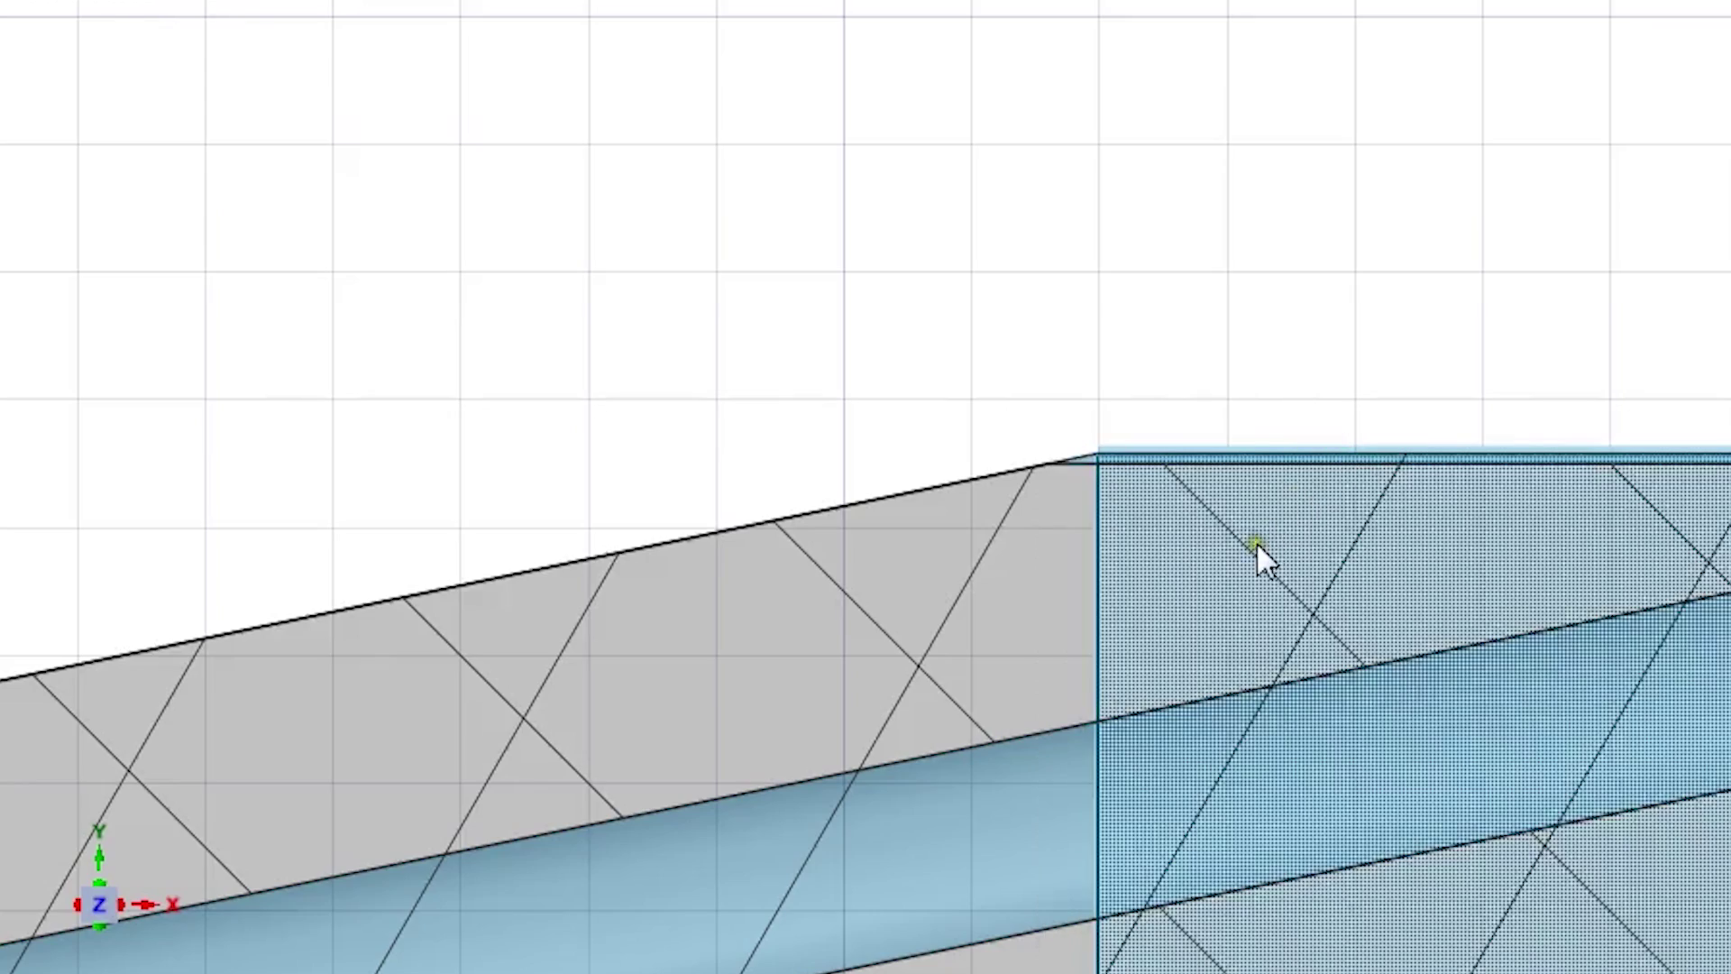
scroll(1256, 548, down, 10)
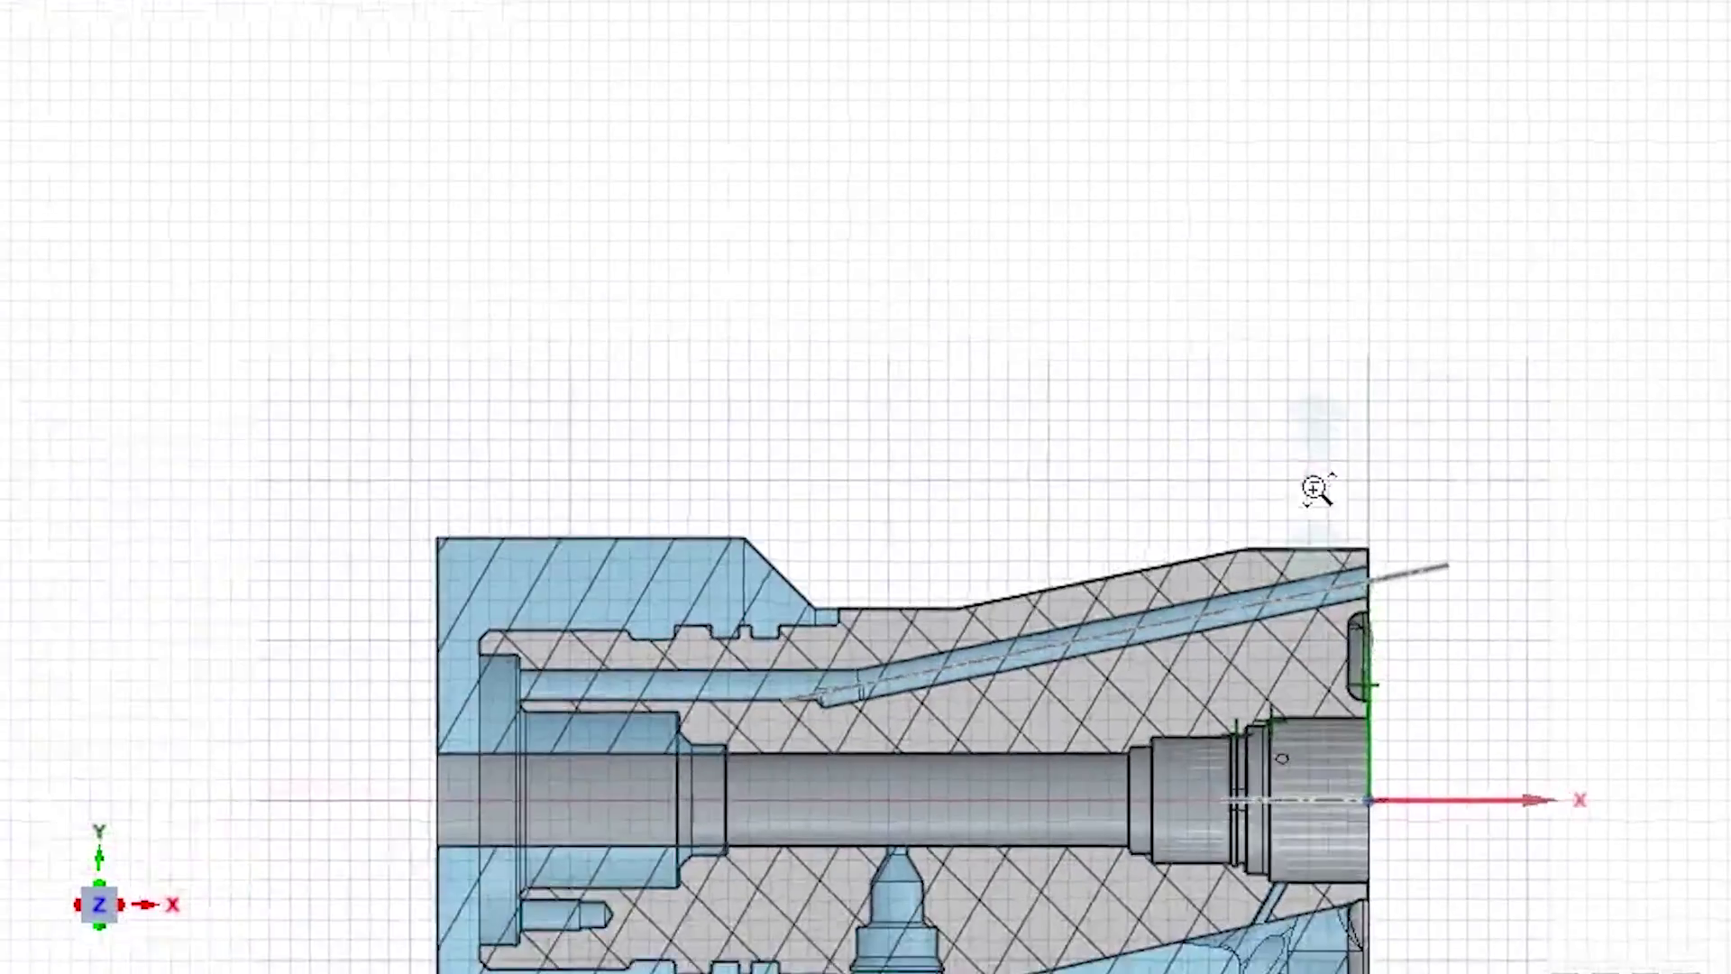
scroll(1317, 489, down, 2)
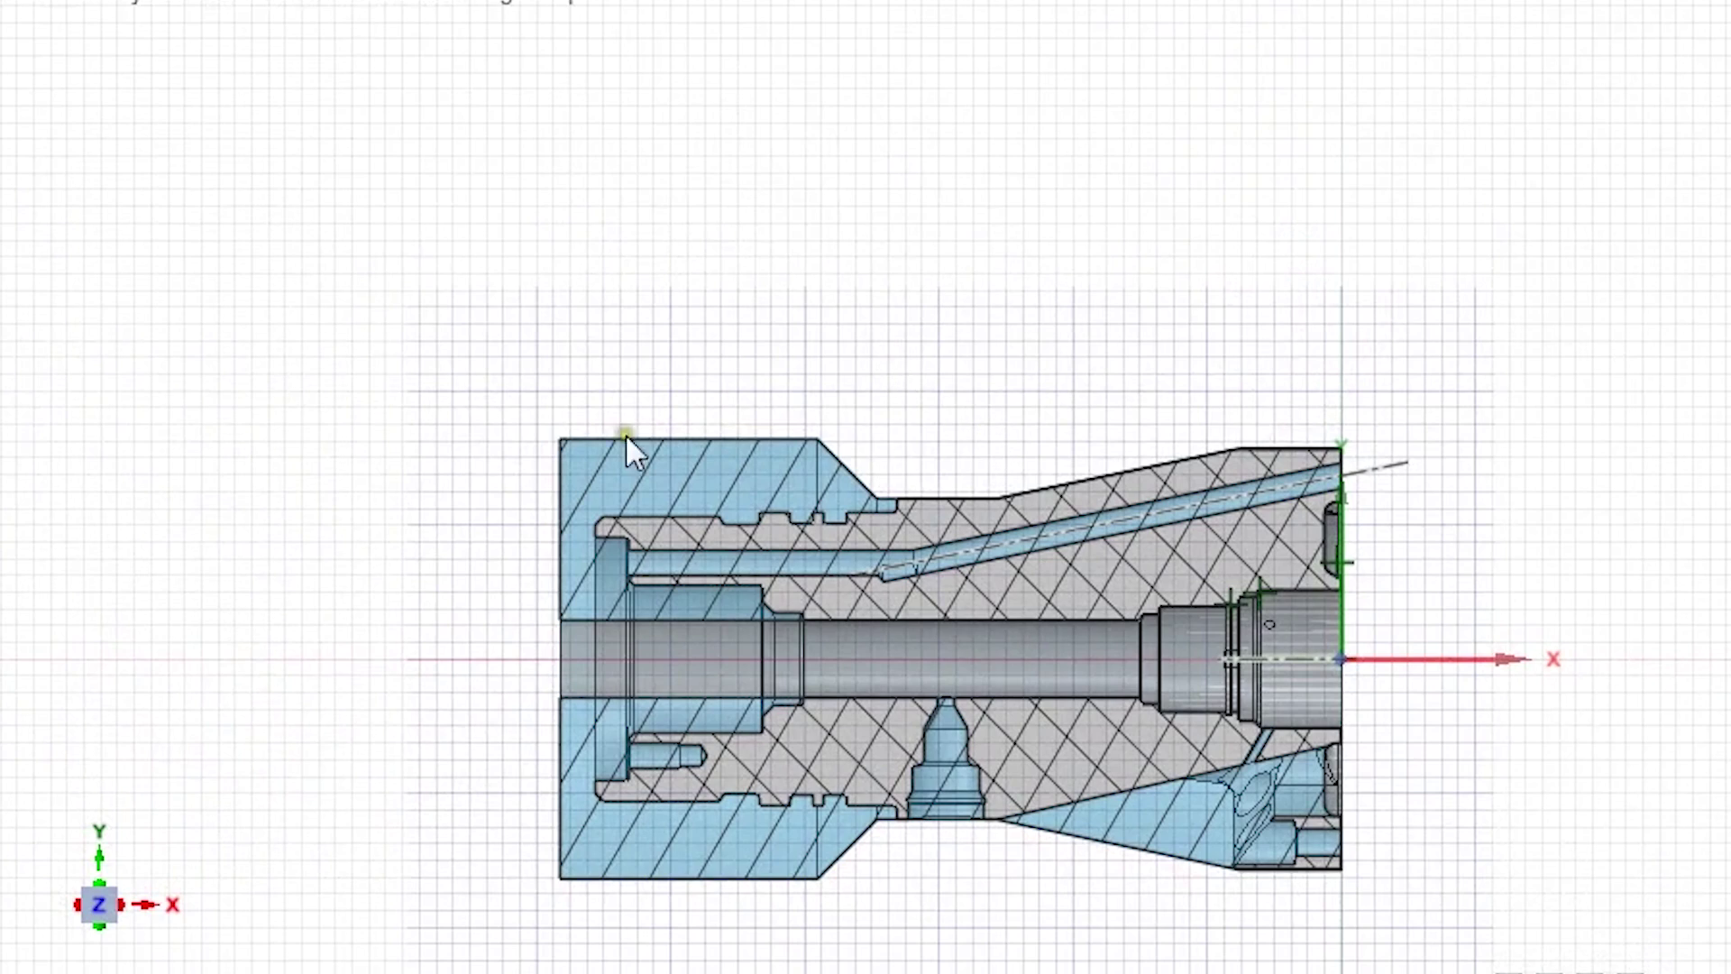
- Examine the sectioned stock around the finished housing, covering the shank end, drilled holes, stepped bore and flange
mouse_move(20, 365)
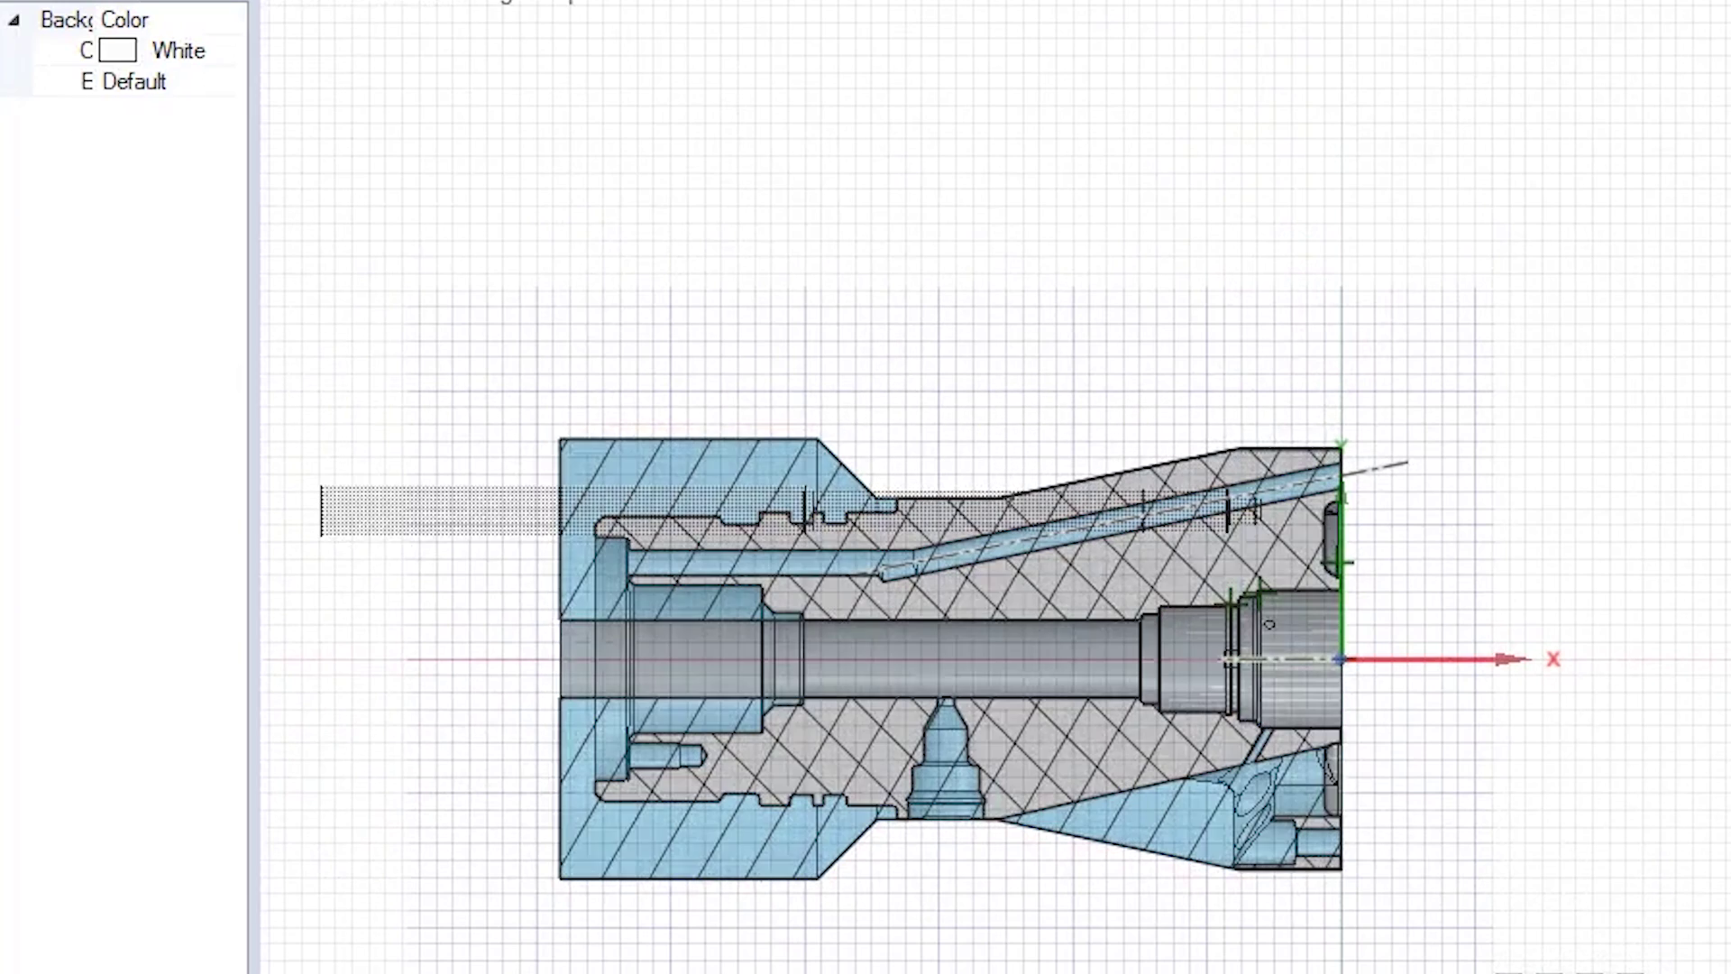
middle_drag(1318, 575, 1246, 659)
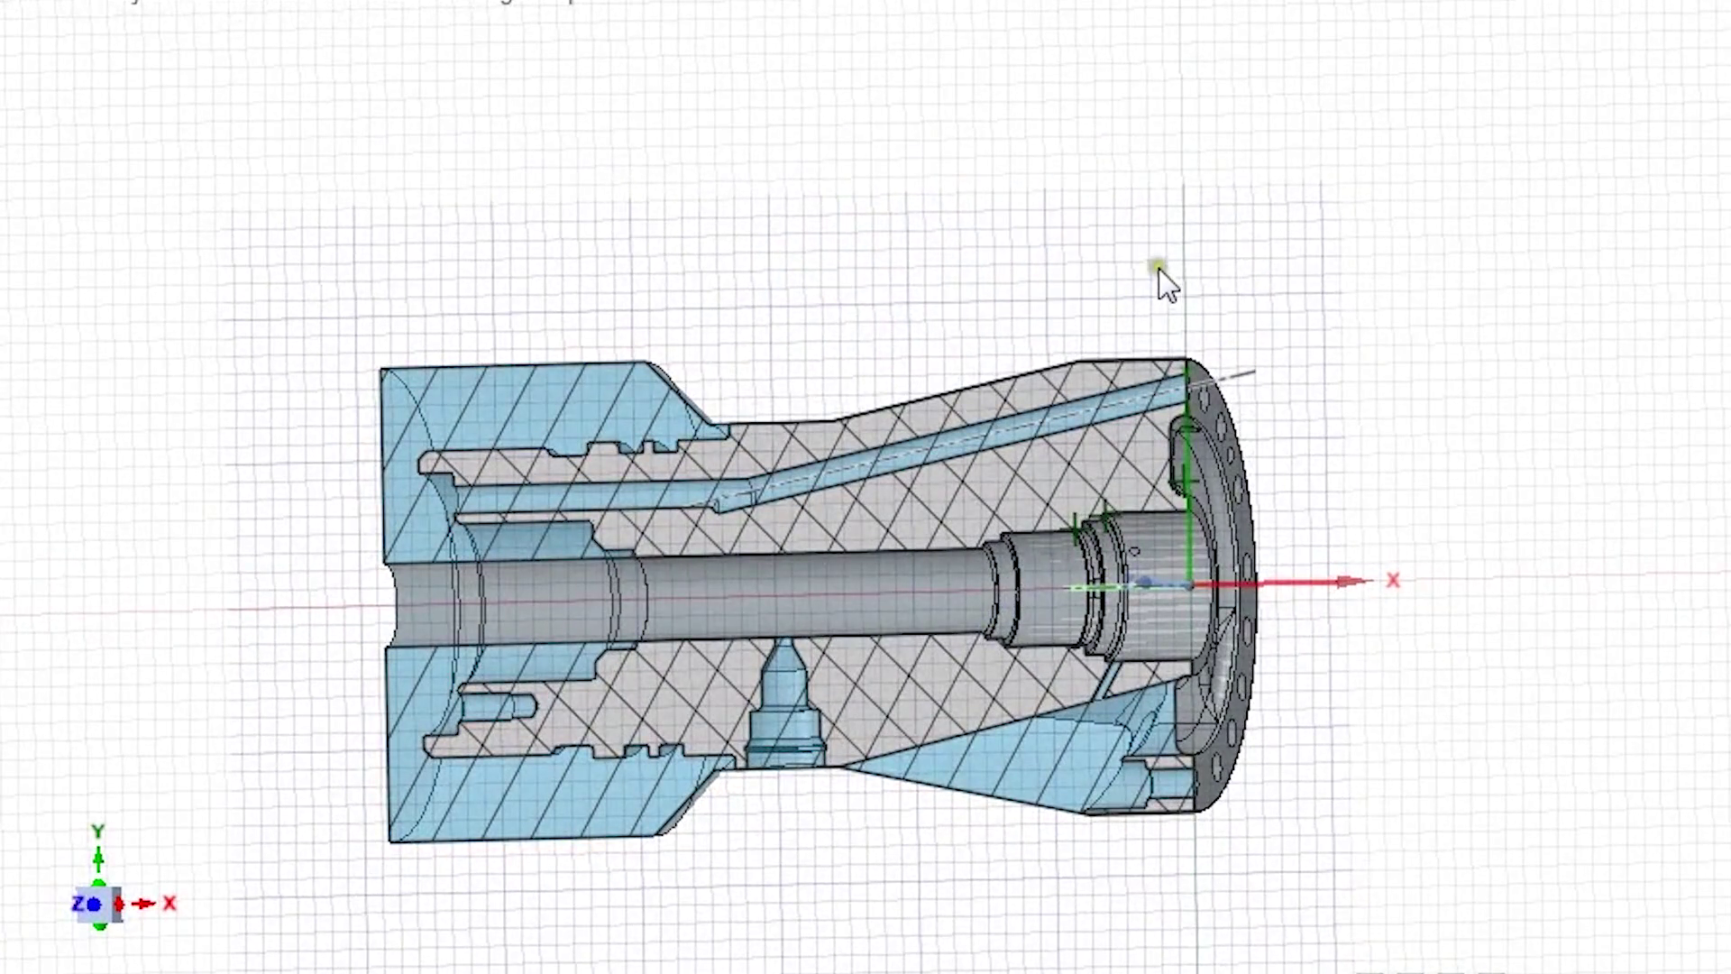
scroll(1157, 270, up, 3)
shift+middle_drag(1155, 267, 1544, 797)
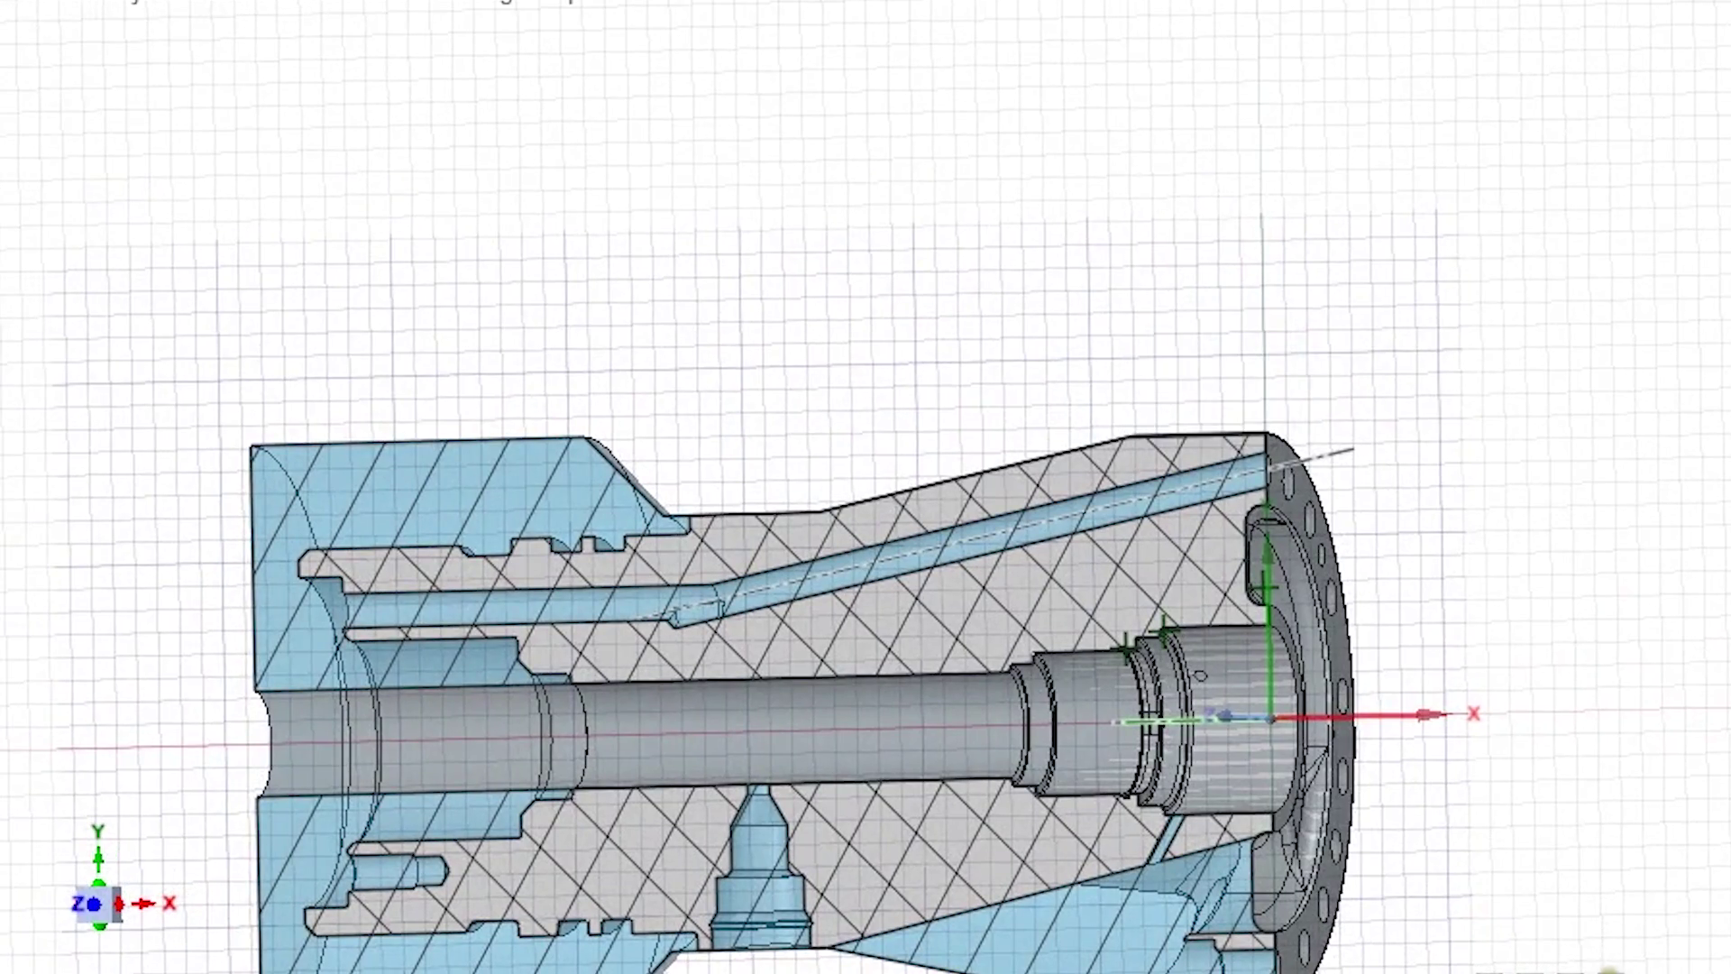
click(1606, 967)
ctrl+middle_drag(1209, 318, 1209, 404)
scroll(1213, 405, down, 5)
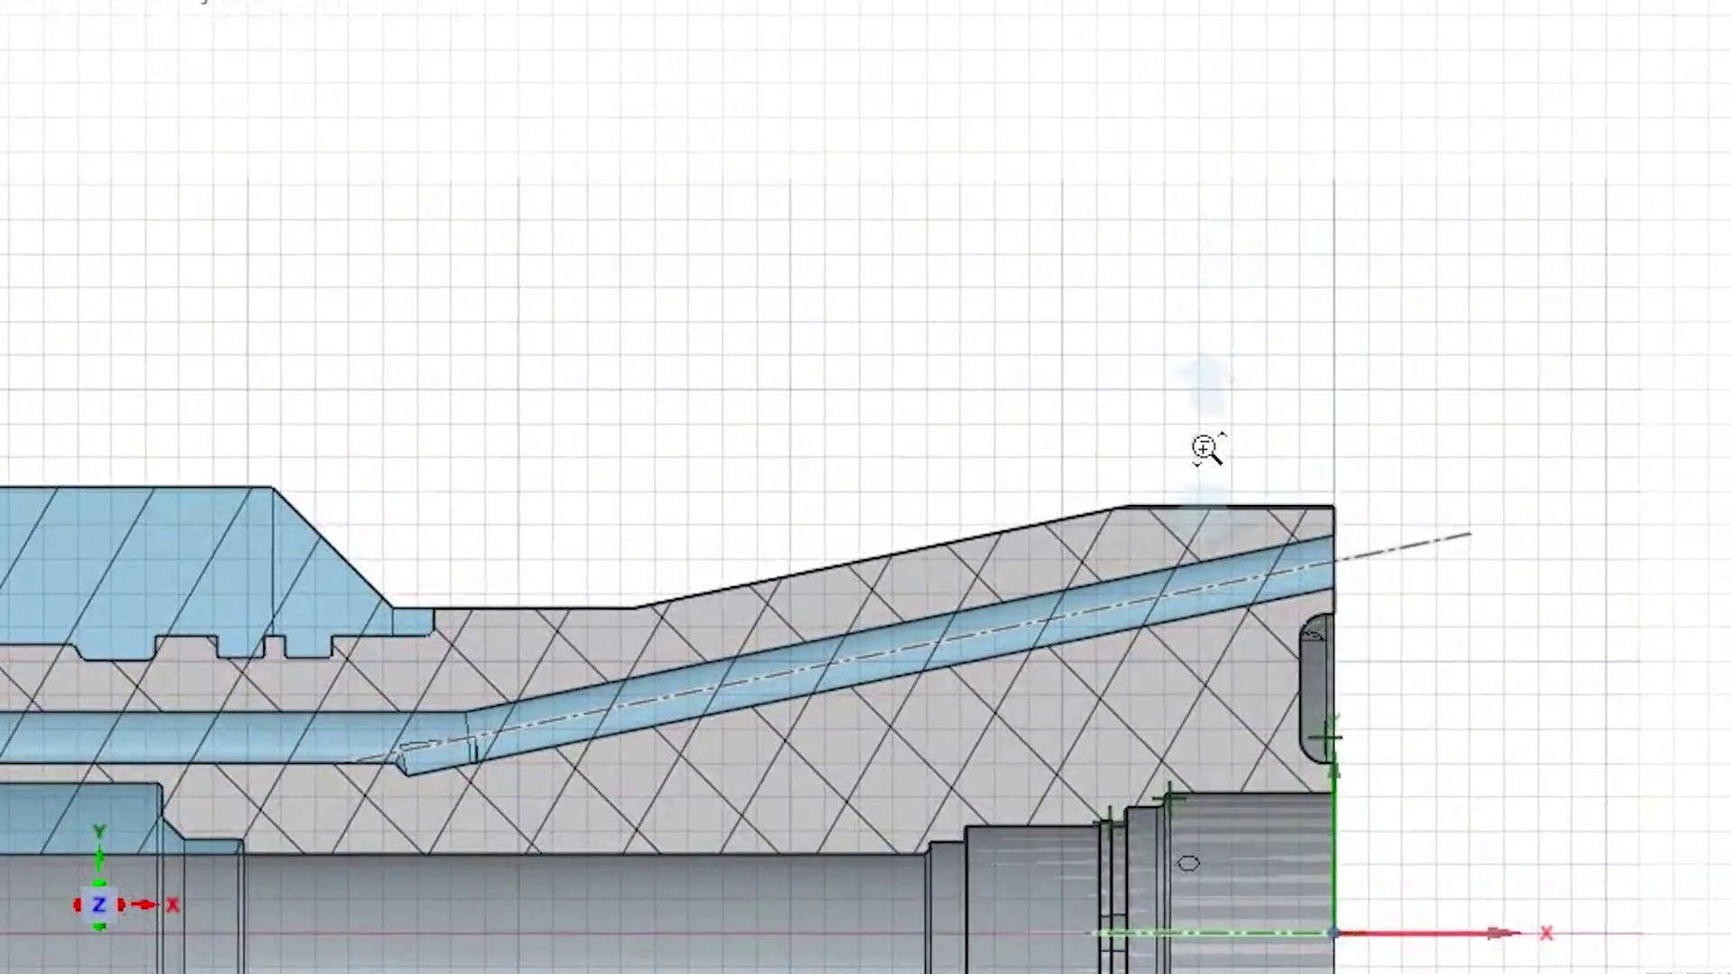
shift+middle_drag(1307, 220, 1343, 511)
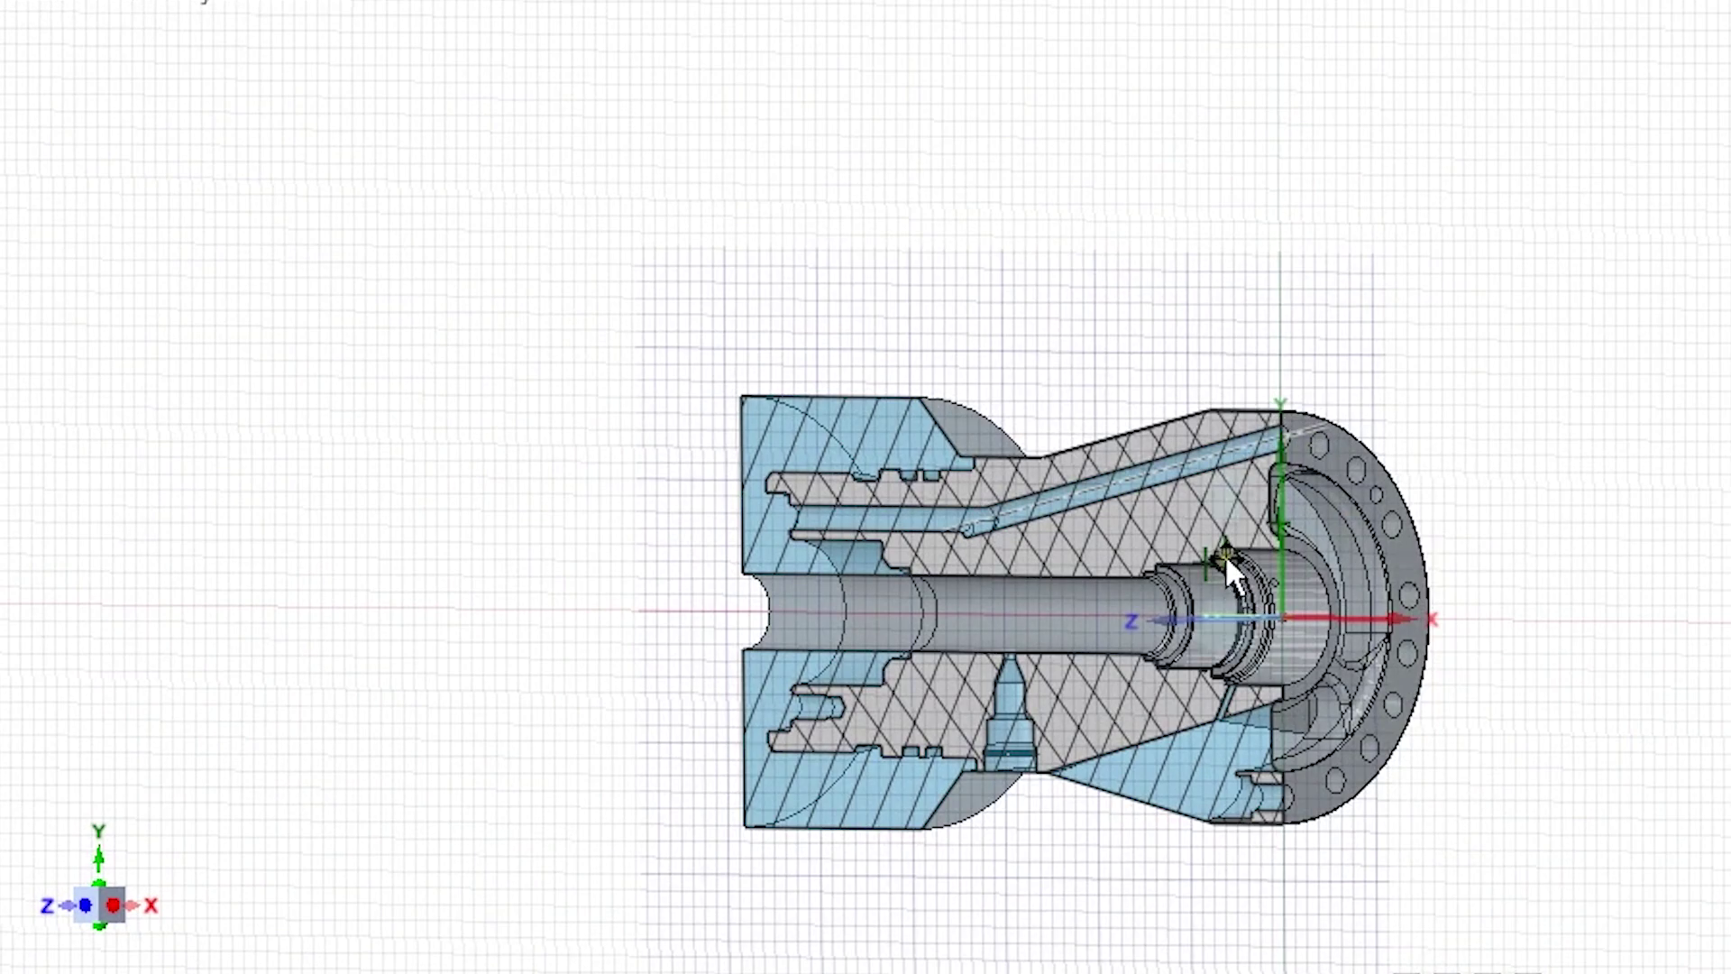
scroll(1225, 553, up, 4)
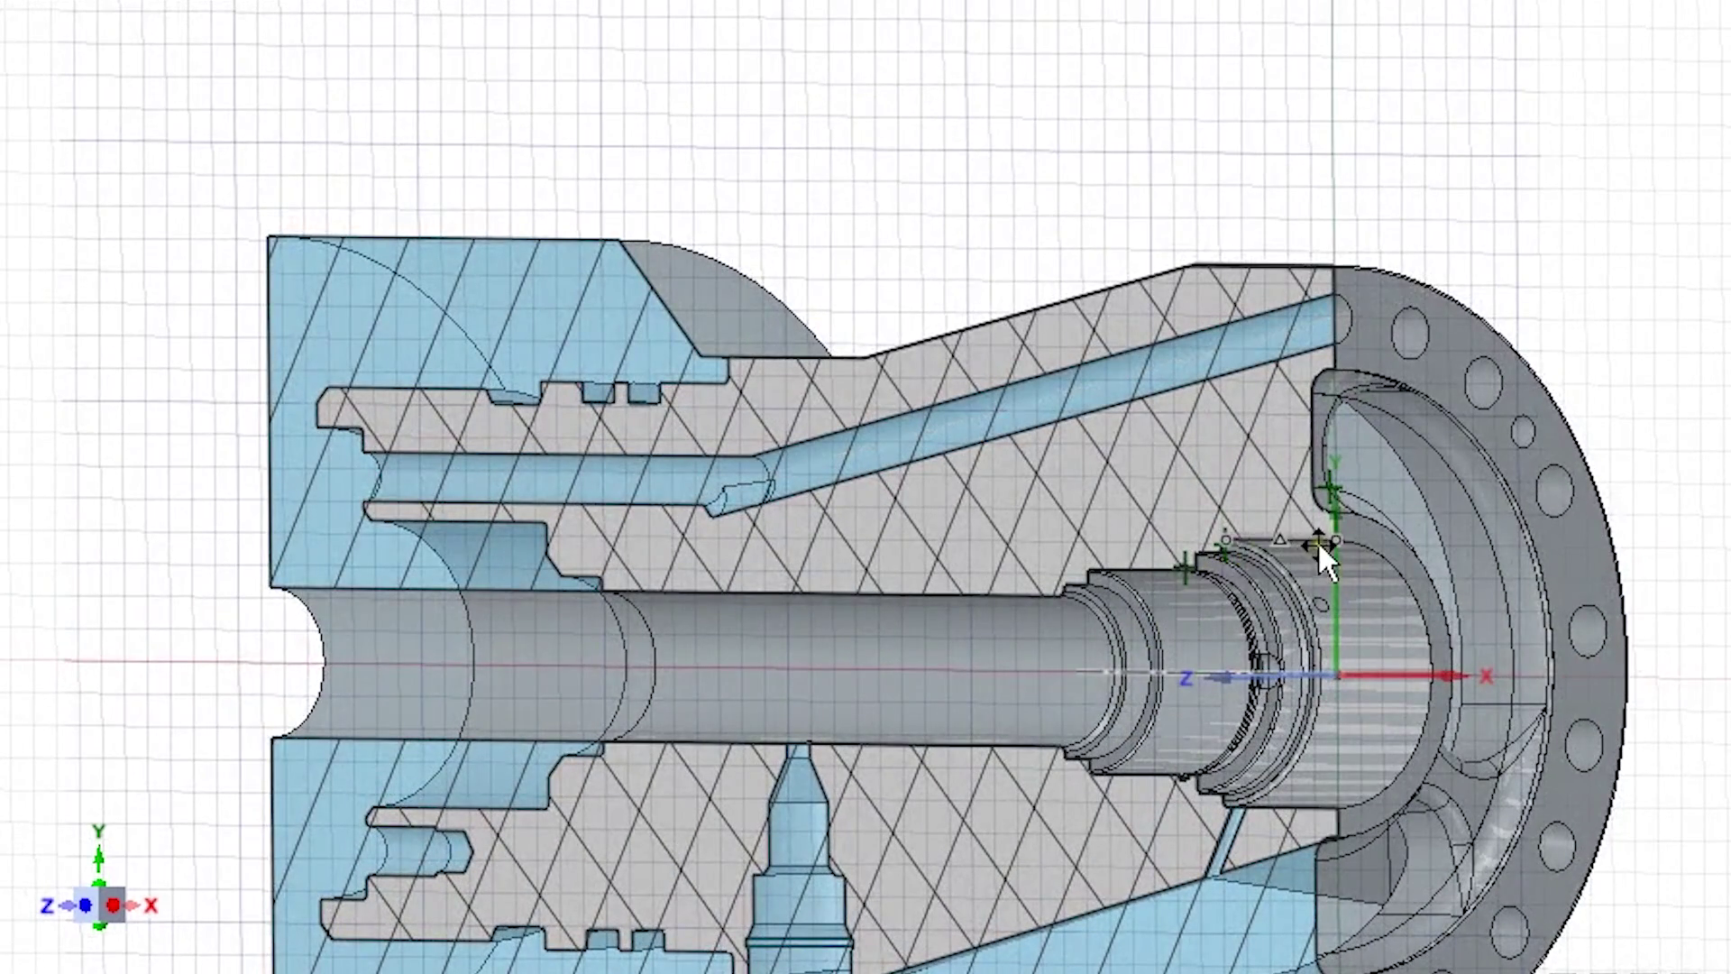
scroll(1195, 836, down, 4)
shift+middle_drag(1104, 673, 1199, 613)
click(1645, 970)
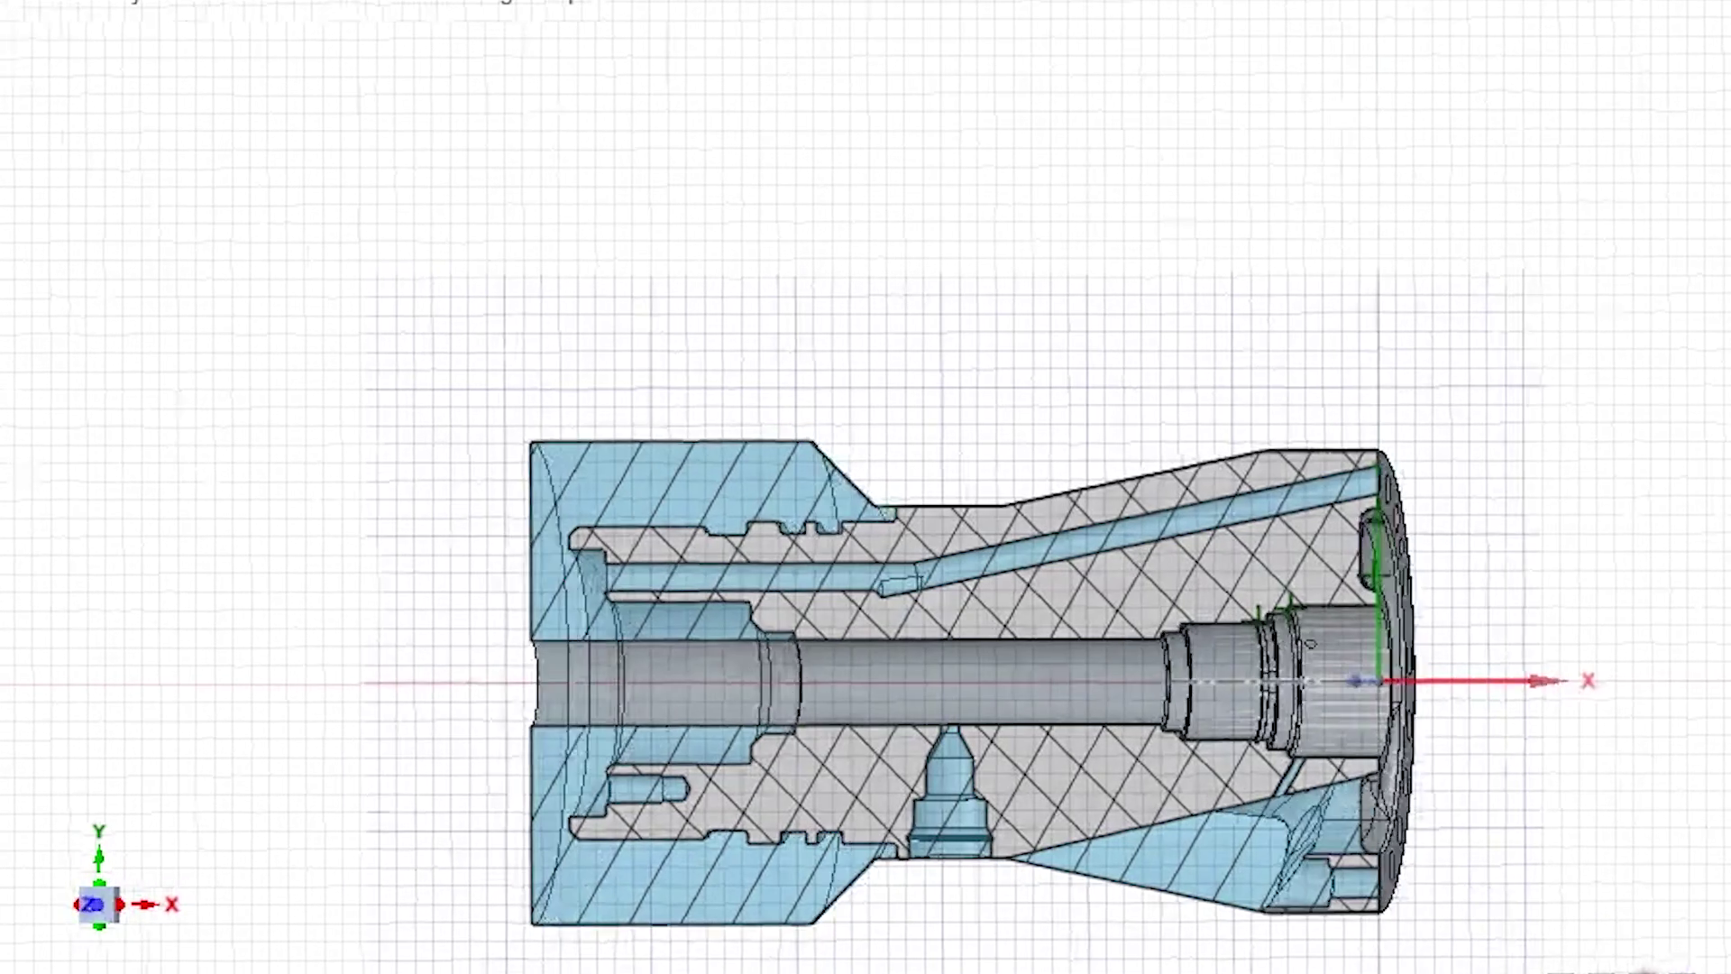
- Examine the sectioned housing's narrow neck, tapered outer contour and flange rim, comparing their edges with the blue stock outline
scroll(902, 519, up, 3)
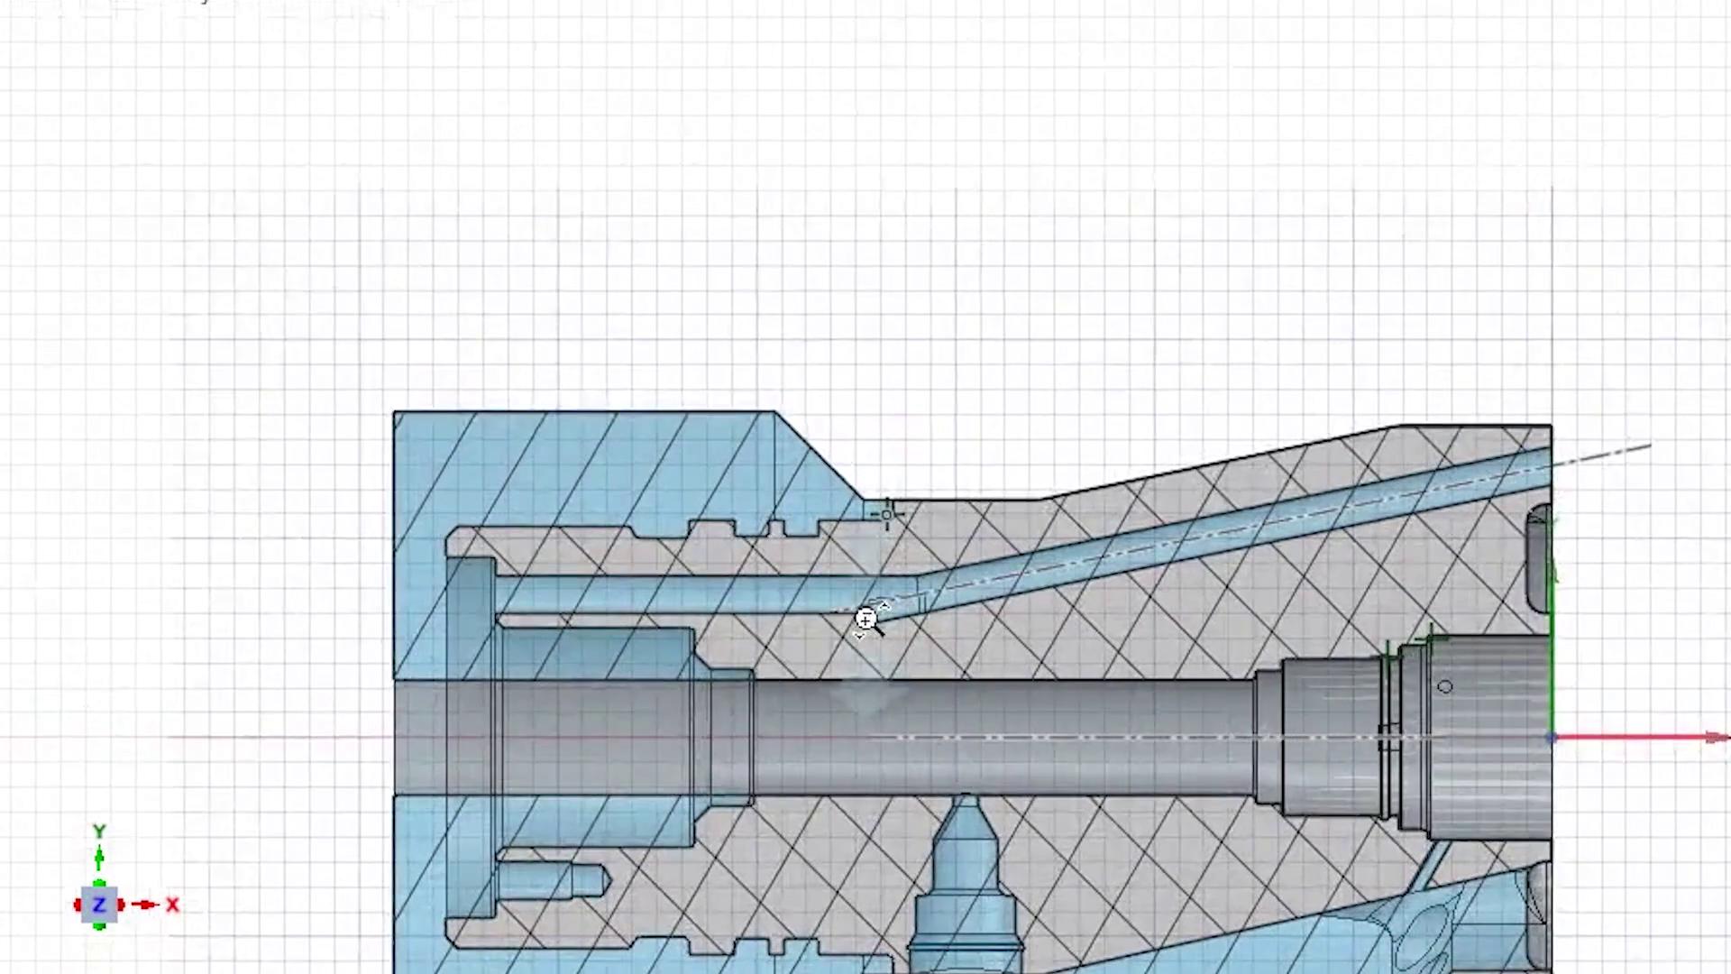
middle_drag(869, 610, 793, 541)
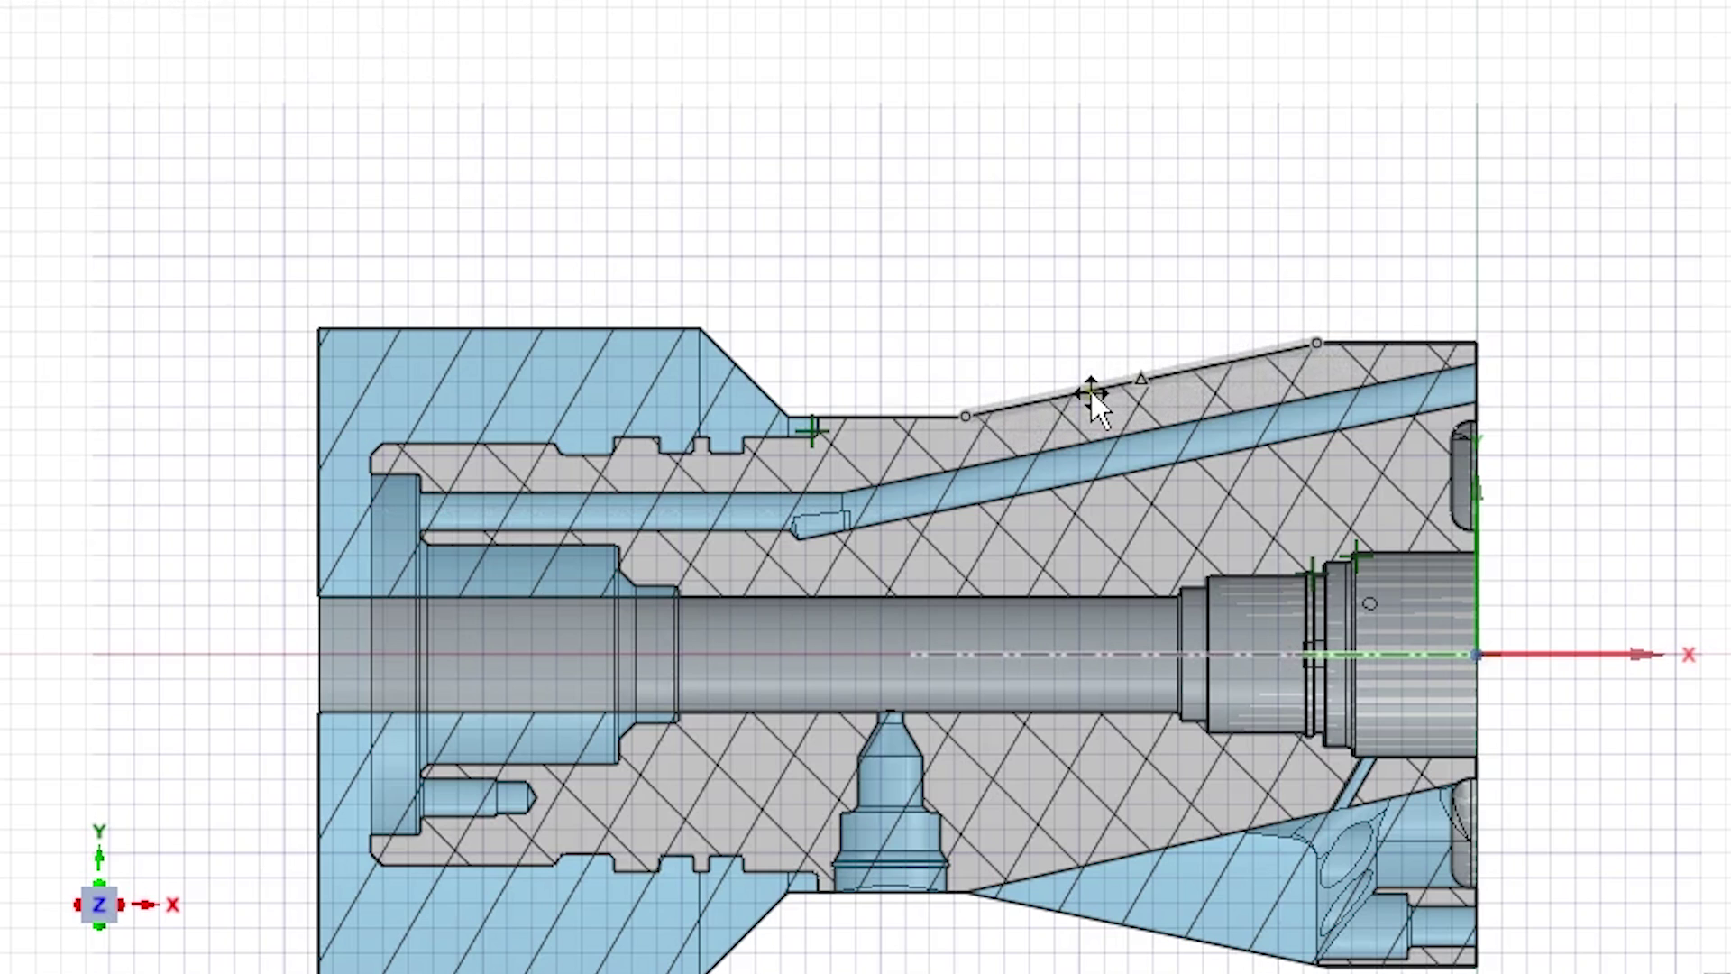
drag(853, 414, 800, 413)
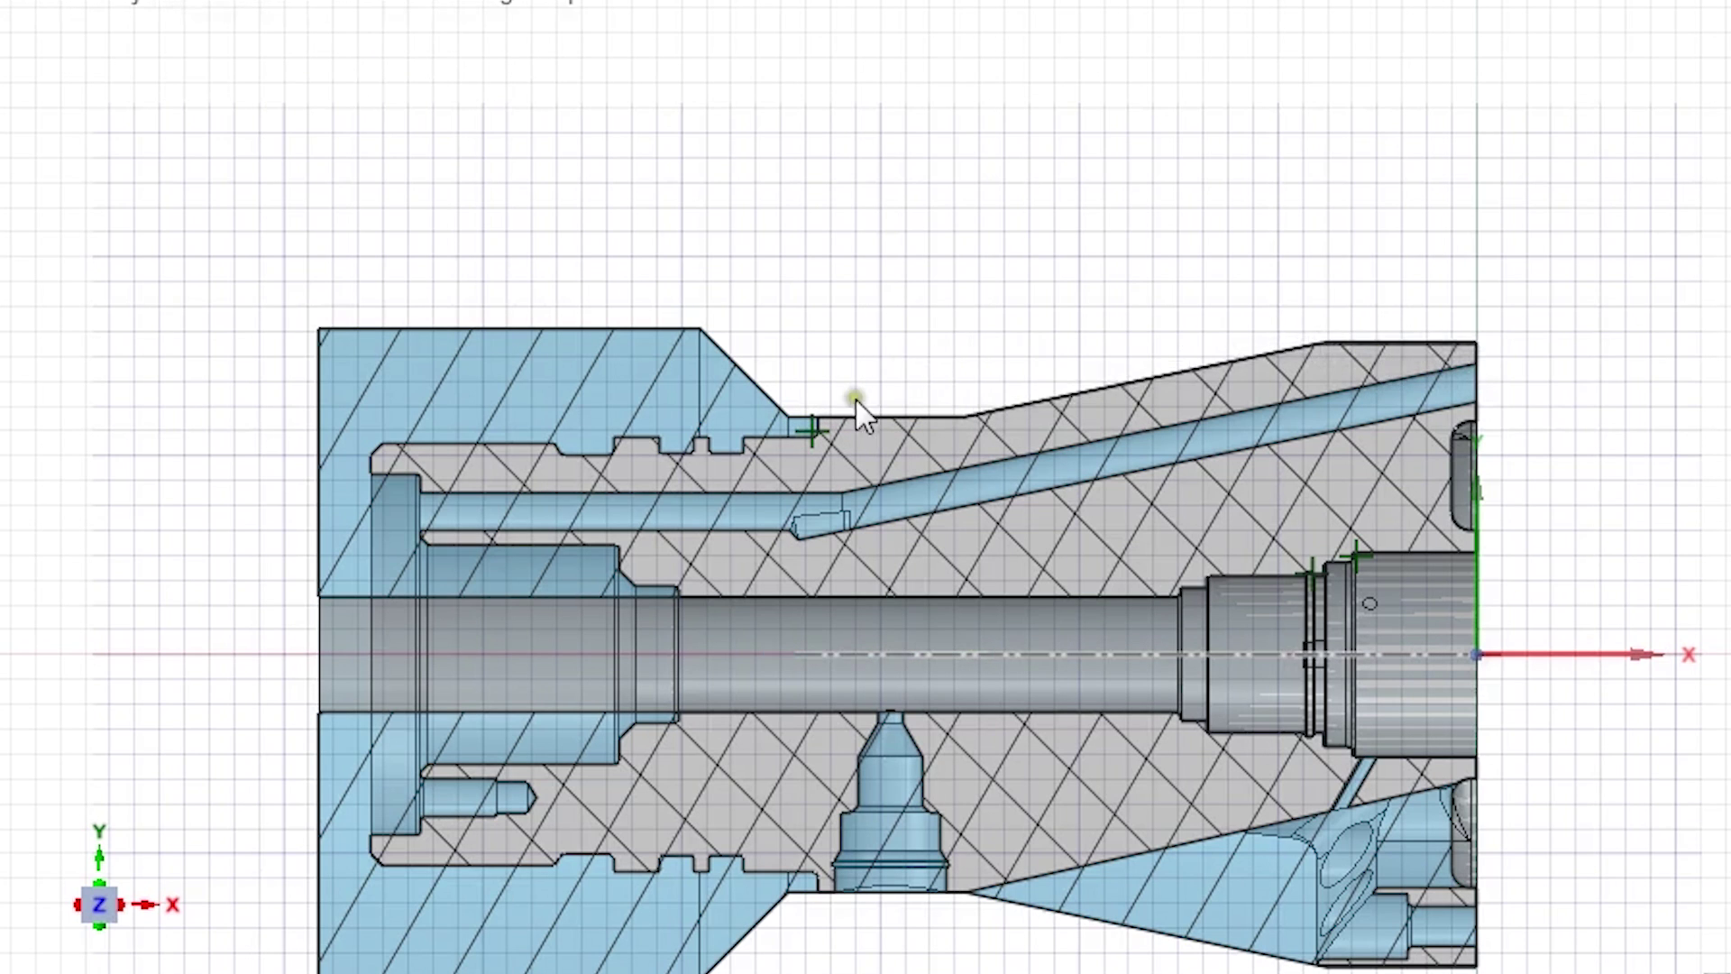
scroll(855, 401, up, 2)
scroll(857, 424, down, 1)
scroll(858, 437, up, 1)
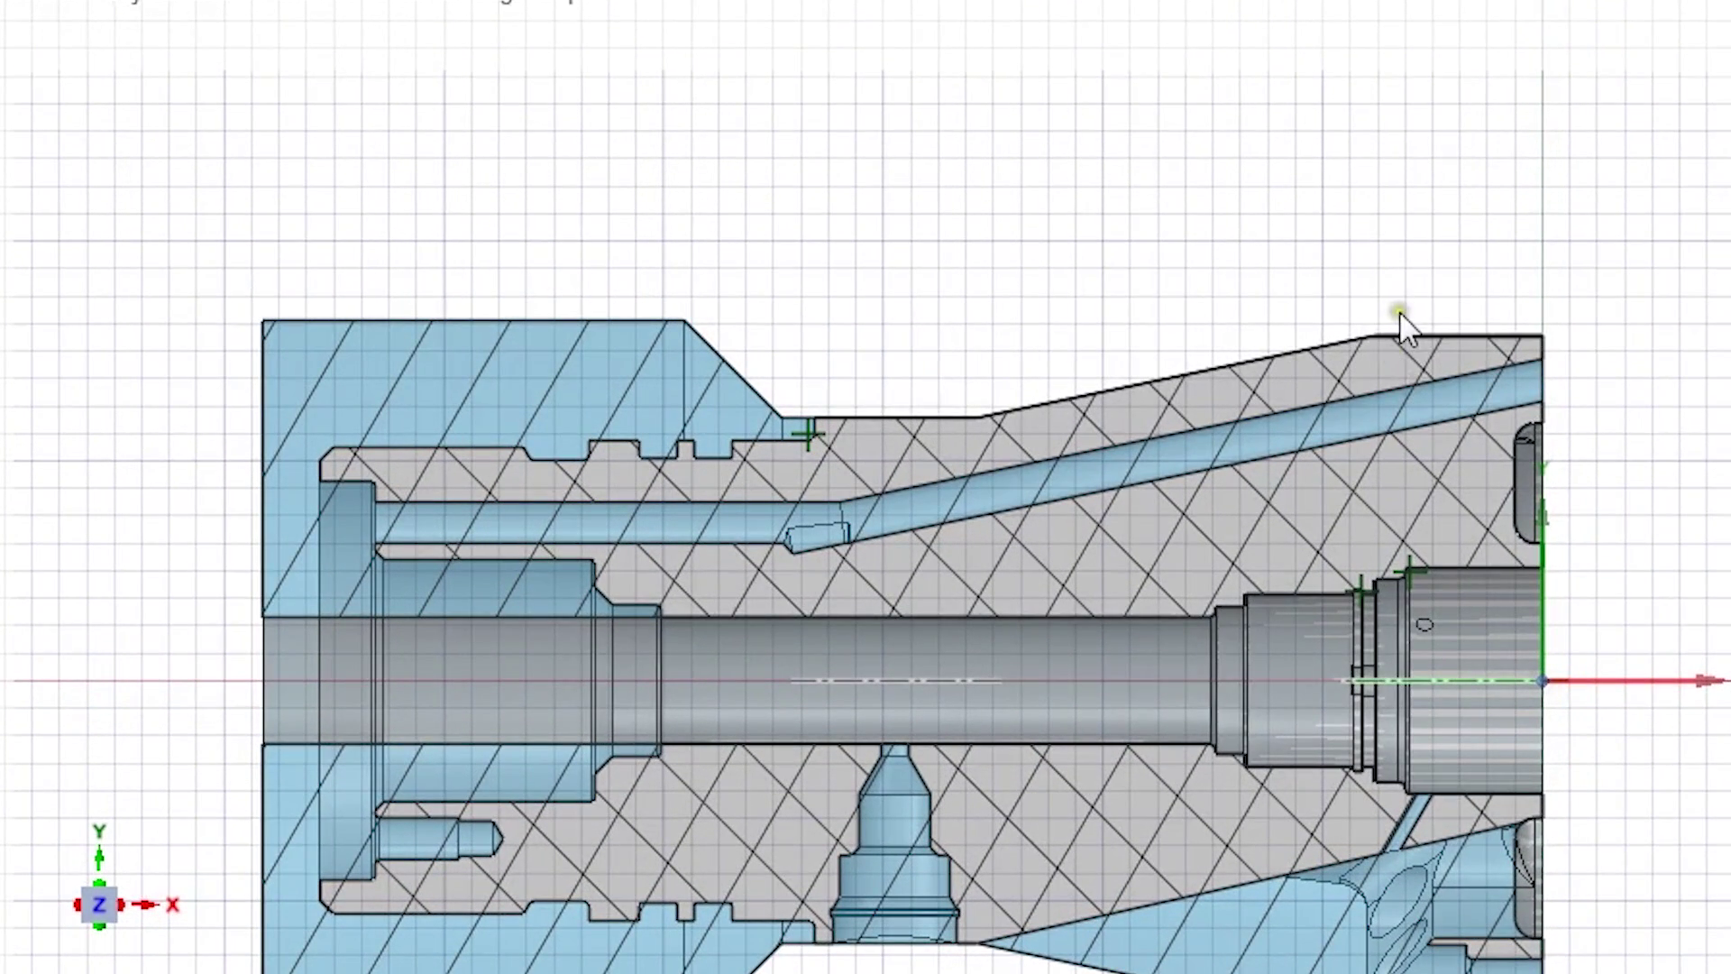
click(1401, 330)
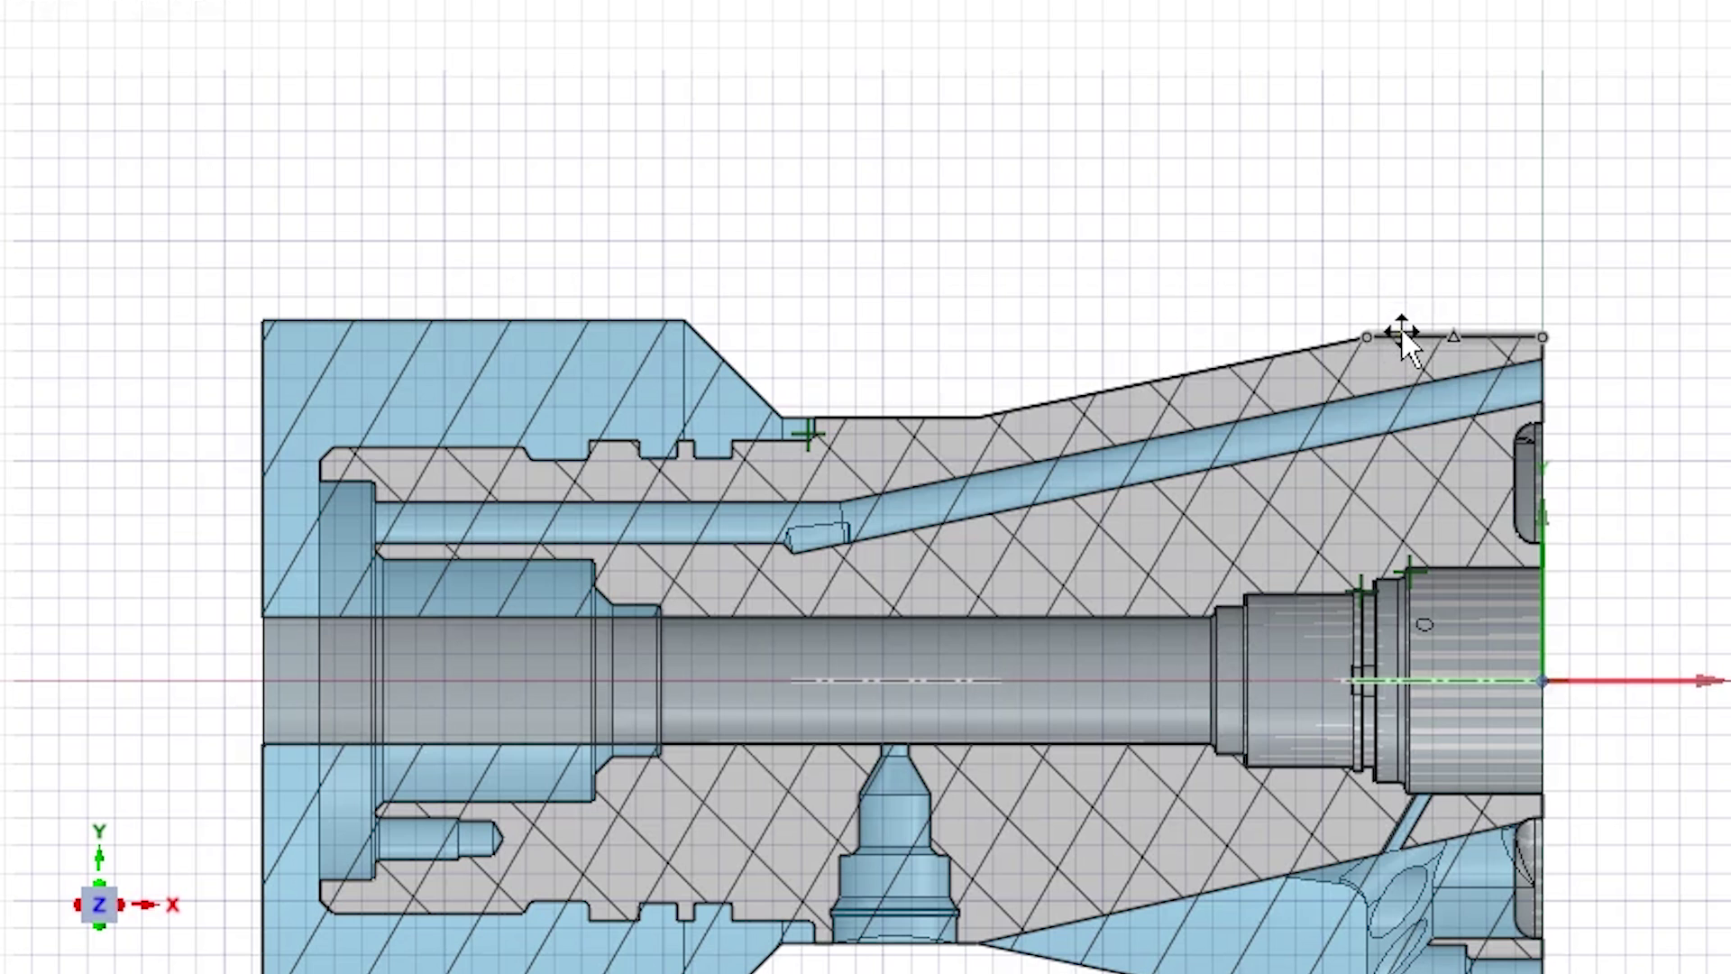
scroll(1403, 317, up, 3)
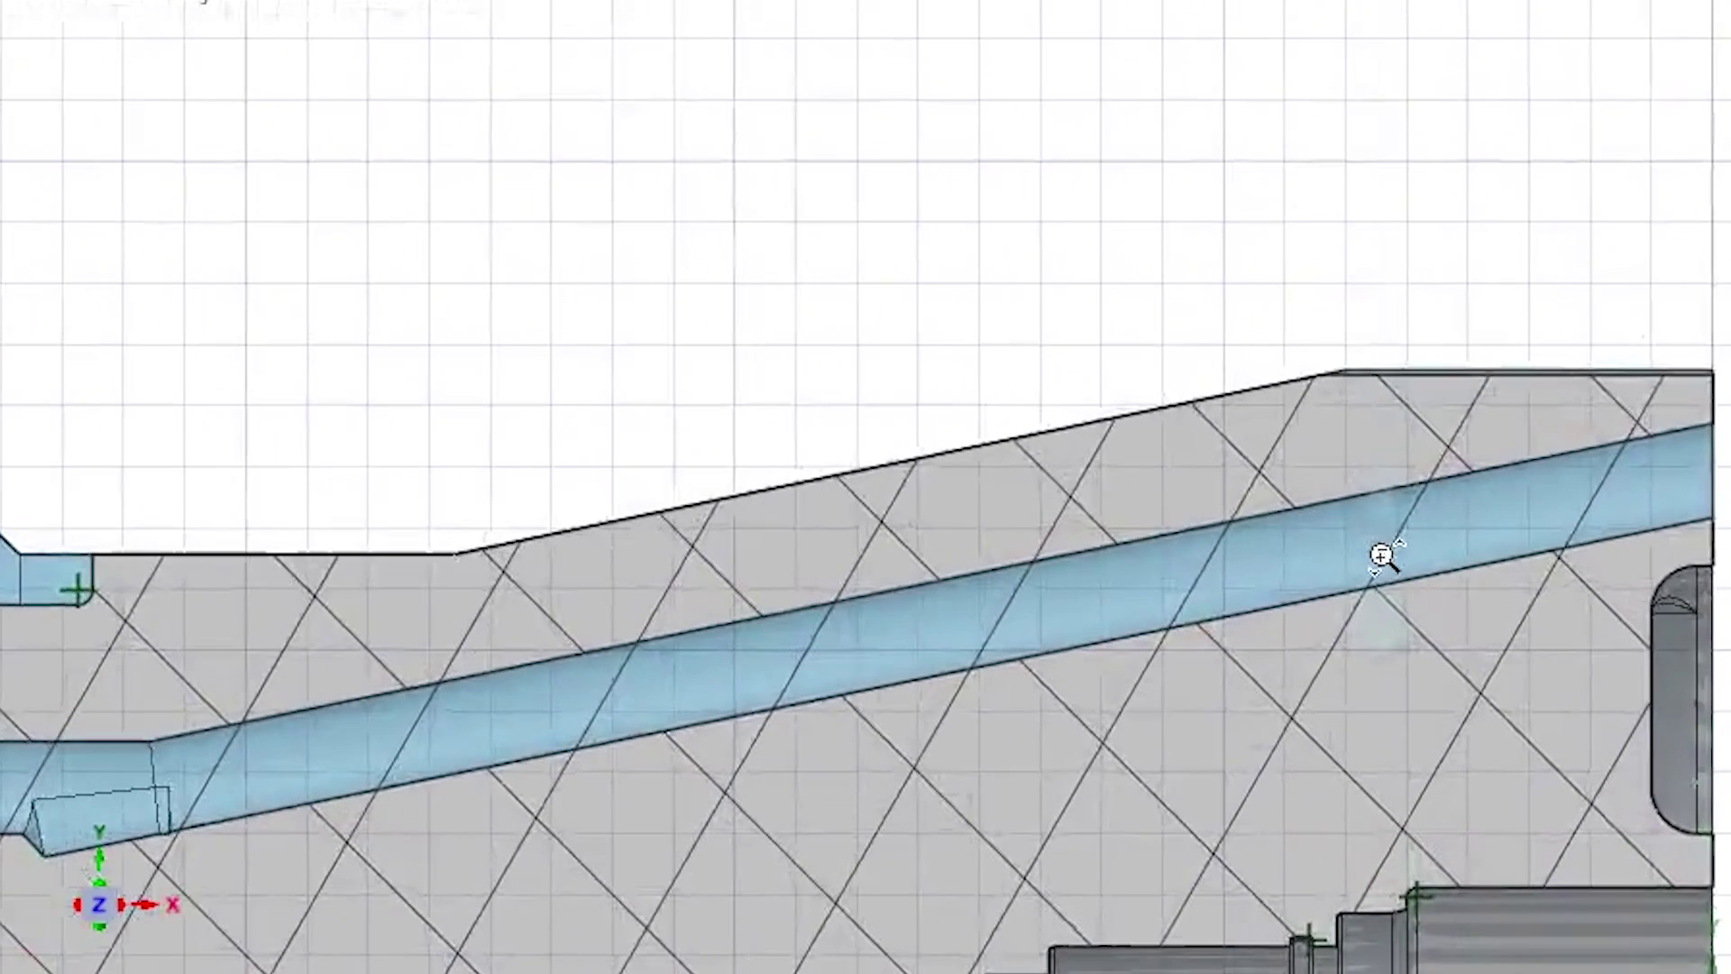
drag(1358, 366, 1356, 361)
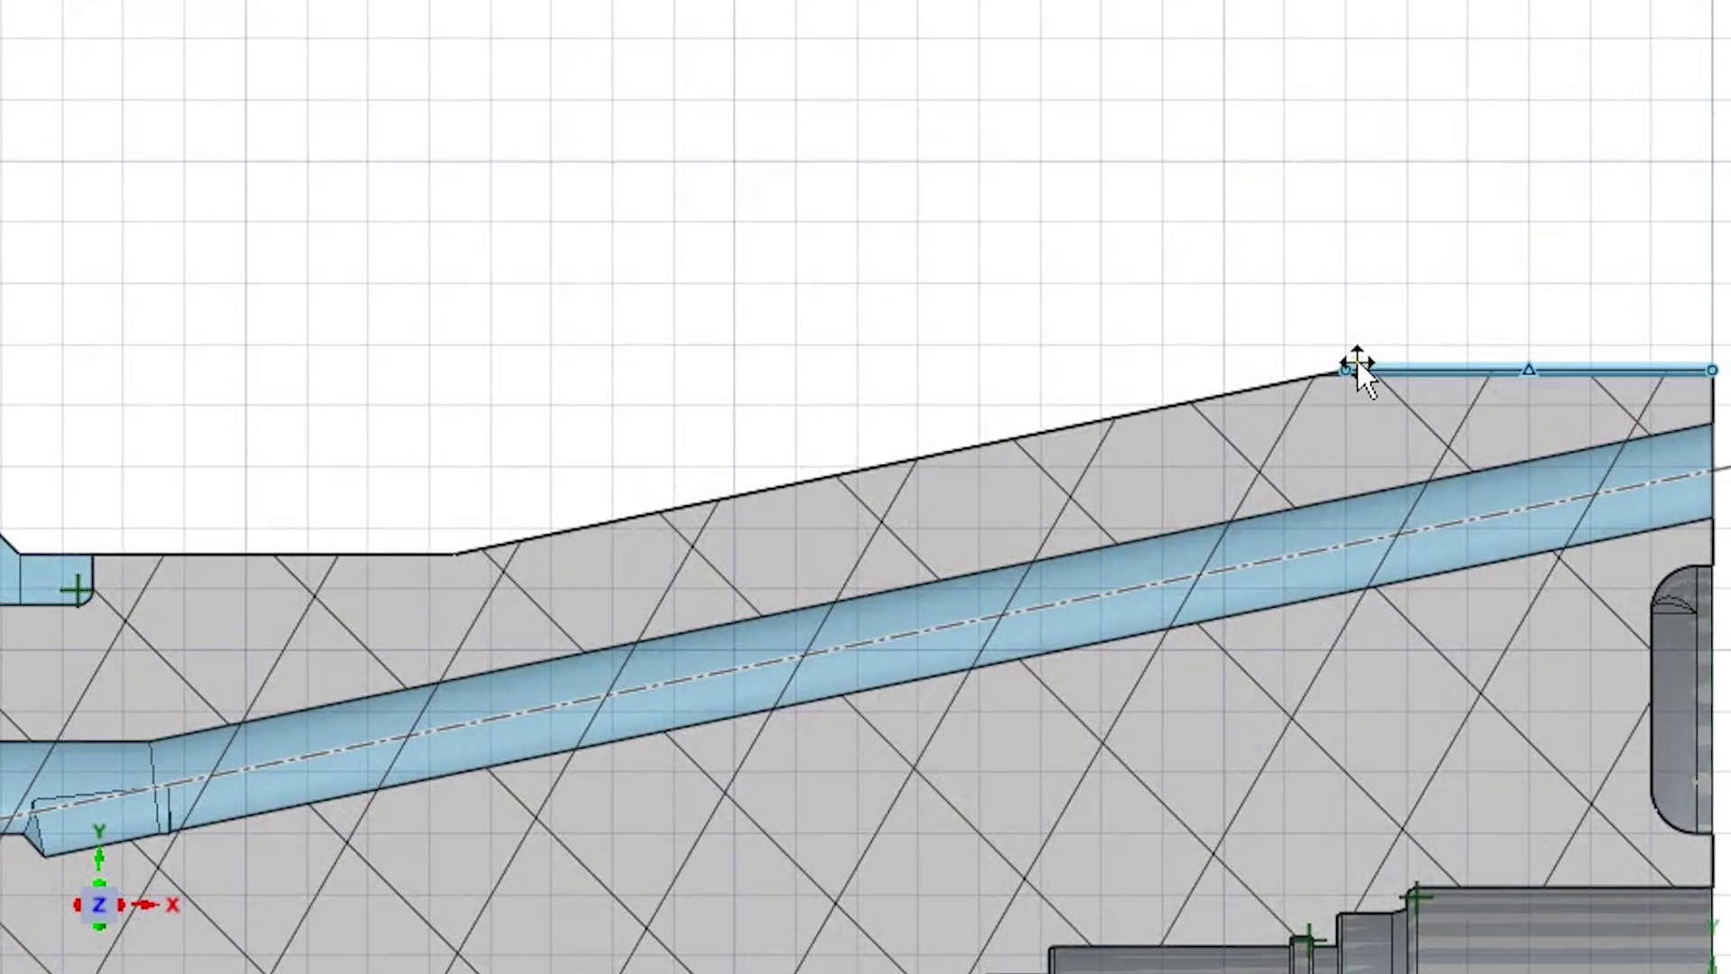
scroll(1356, 357, down, 4)
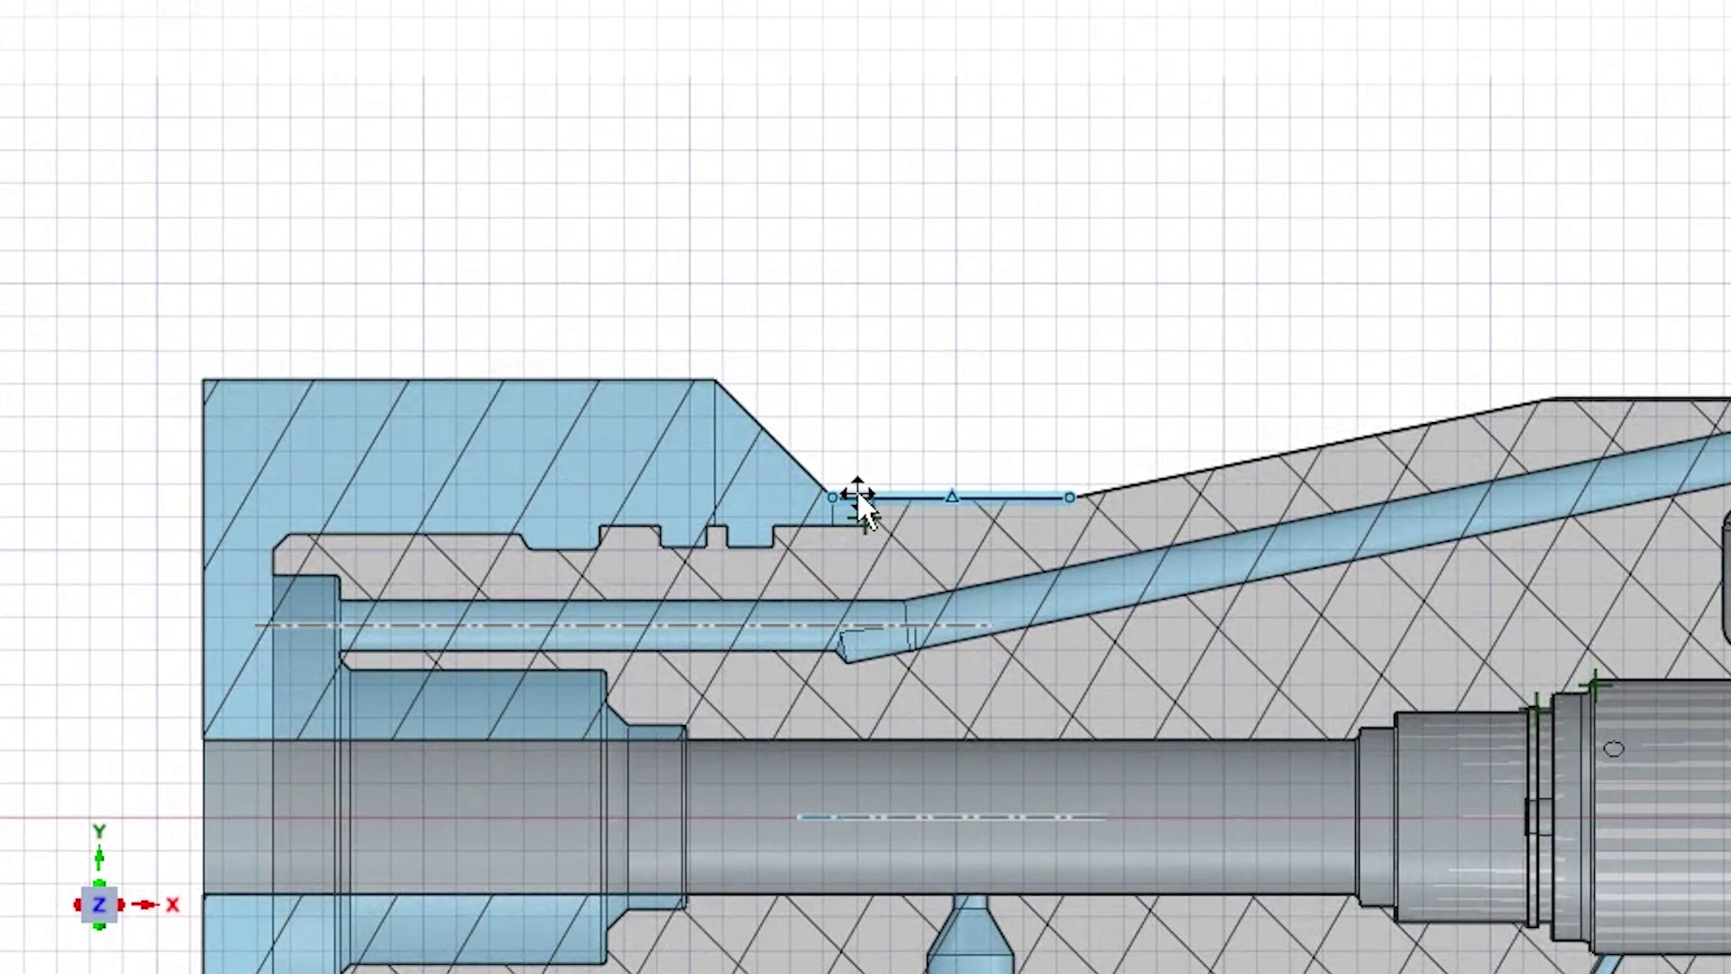
scroll(852, 496, down, 3)
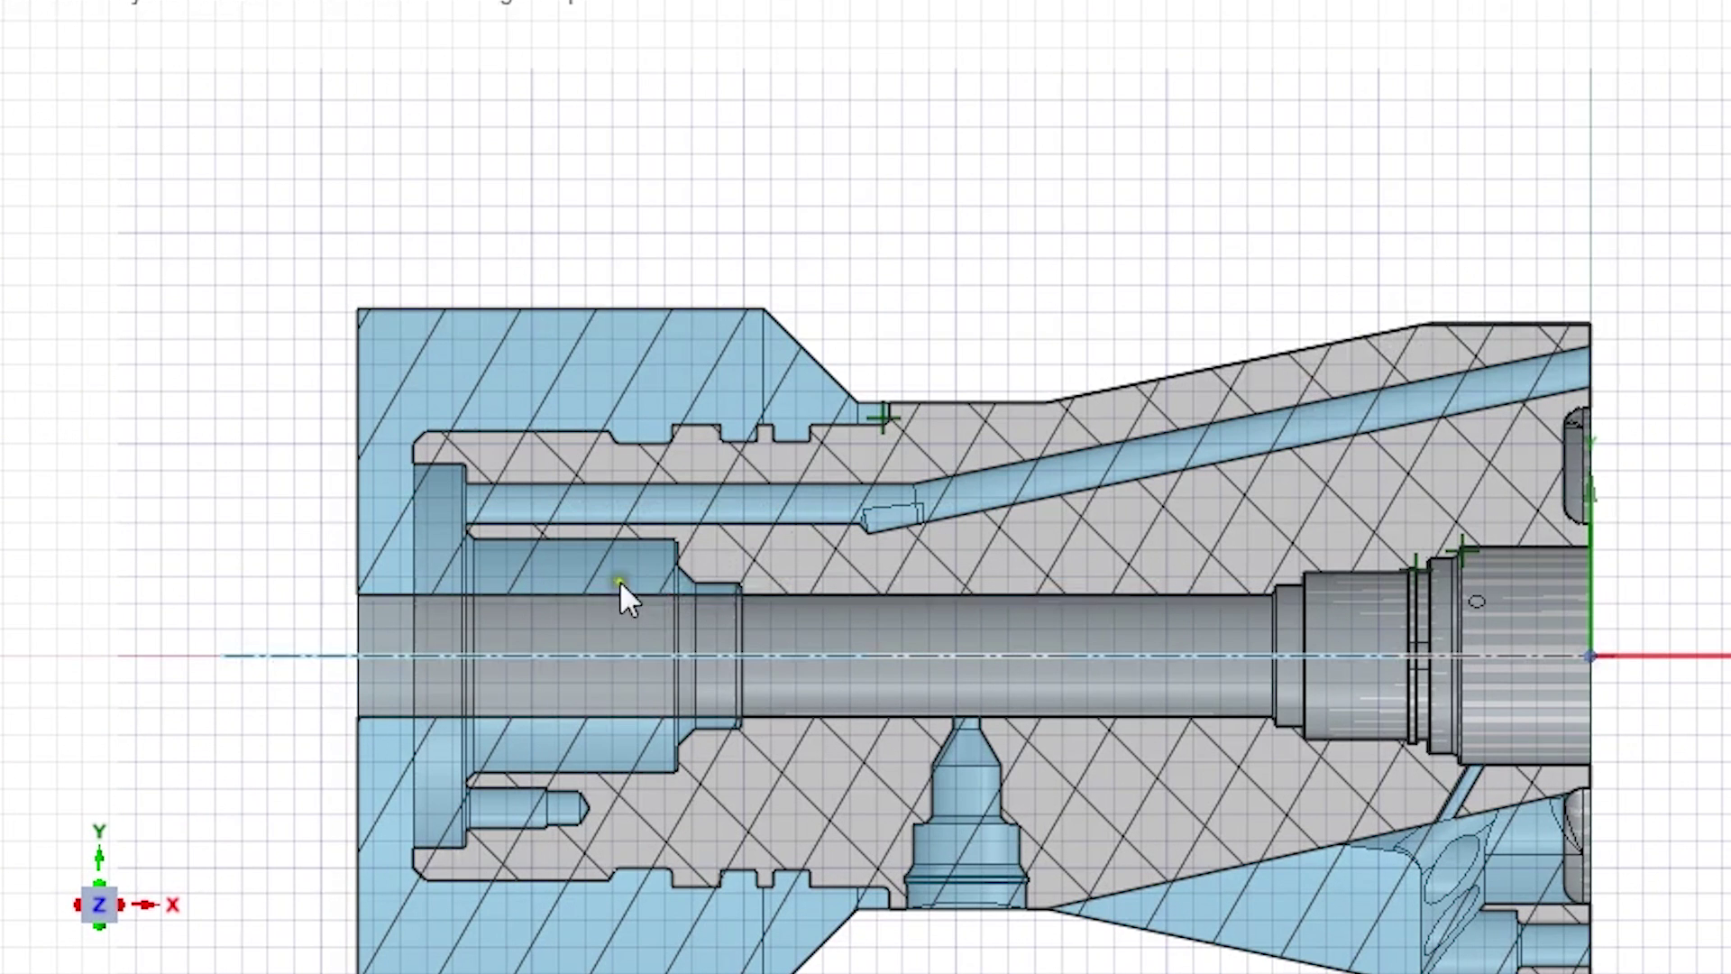
- Inspect the shank-end counterbore, the flange's outer face, the stock's outer diameter and the recess in the flange's front face
click(586, 544)
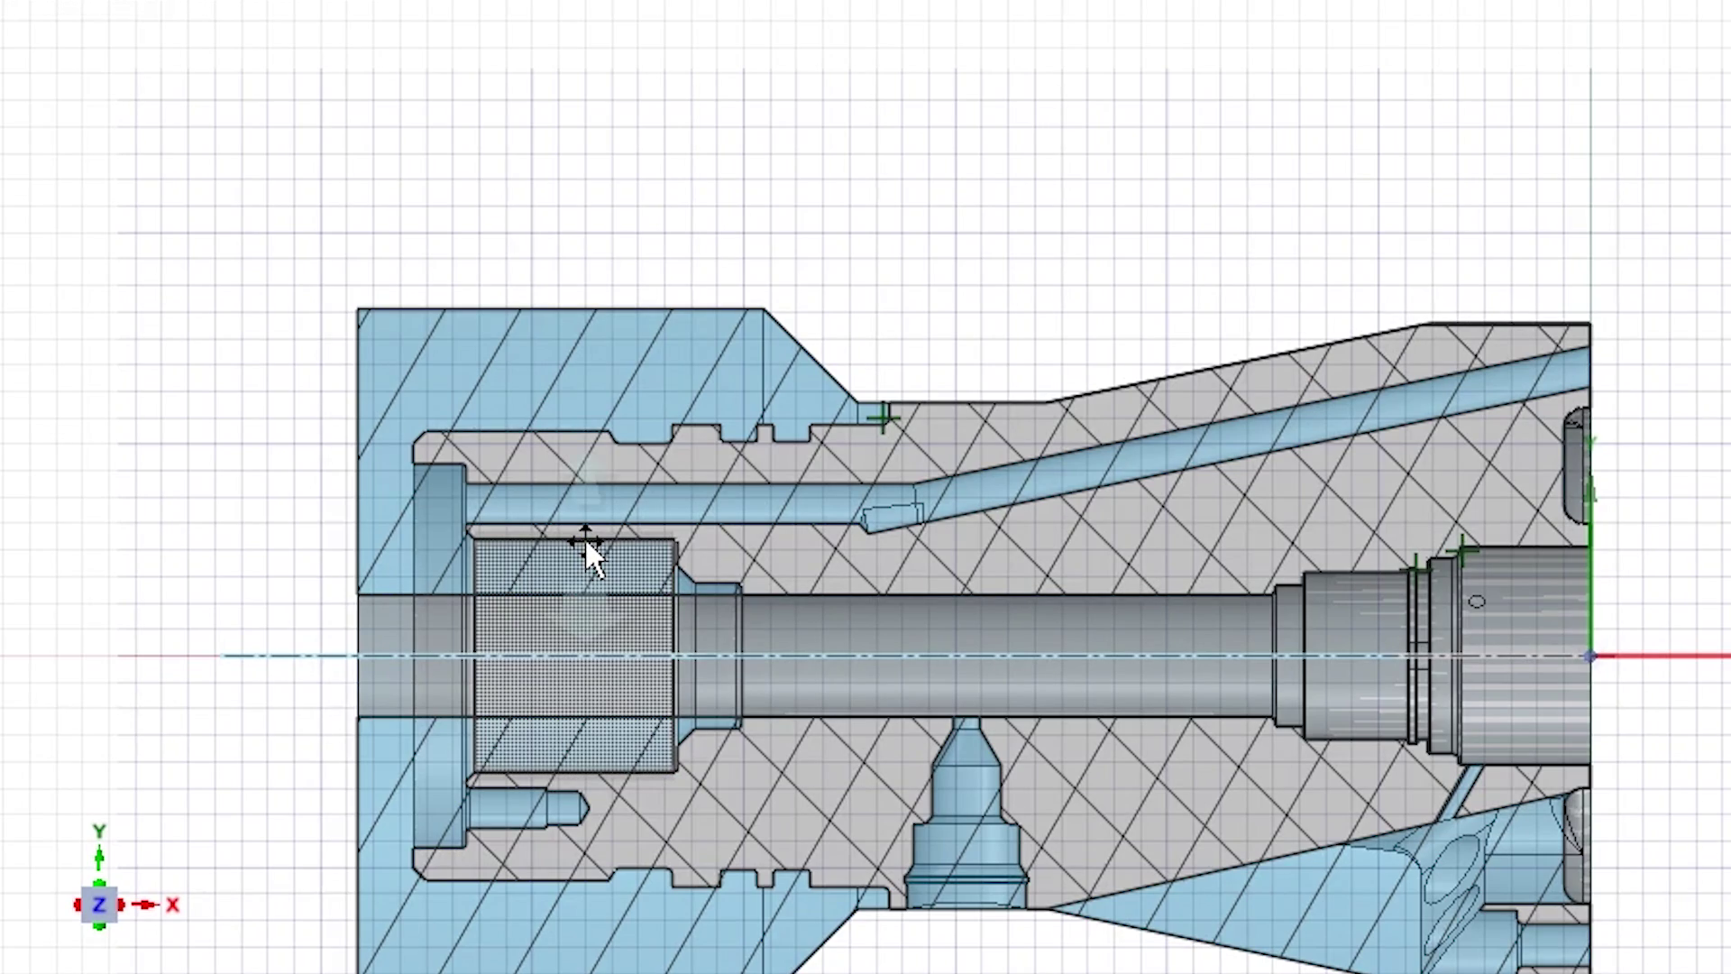
mouse_move(586, 552)
middle_down()
mouse_move(549, 589)
mouse_move(545, 811)
middle_up()
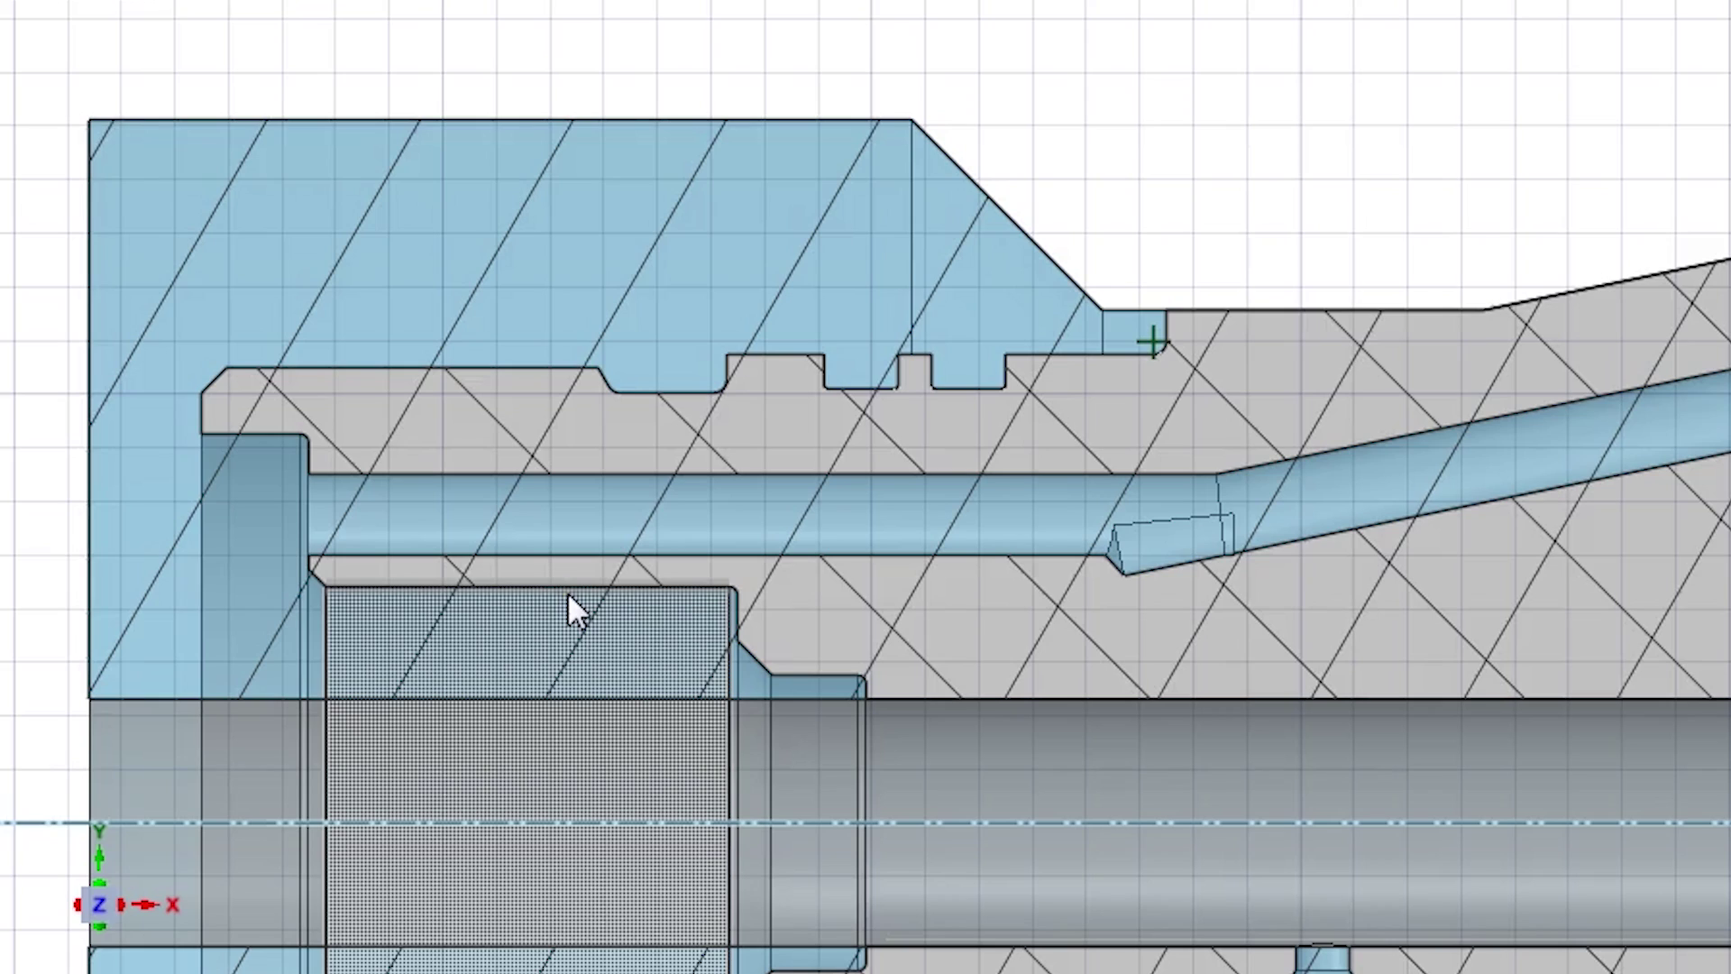
ctrl+middle_drag(566, 592, 539, 326)
shift+middle_drag(539, 326, 495, 301)
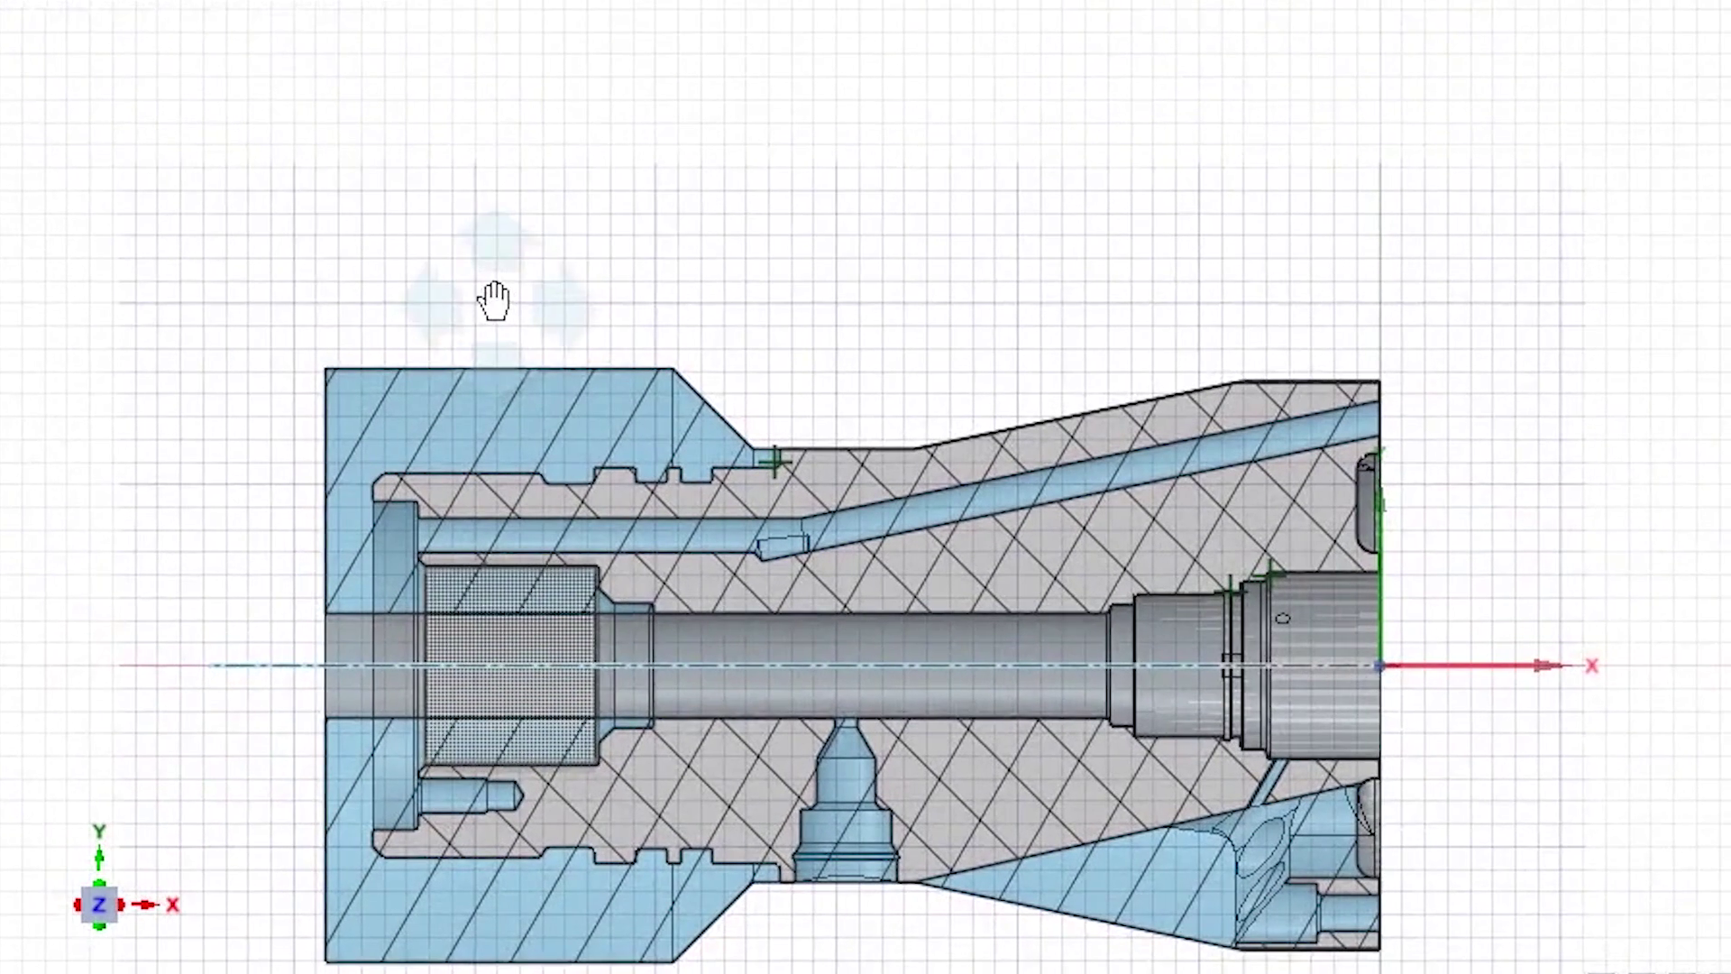
click(1290, 379)
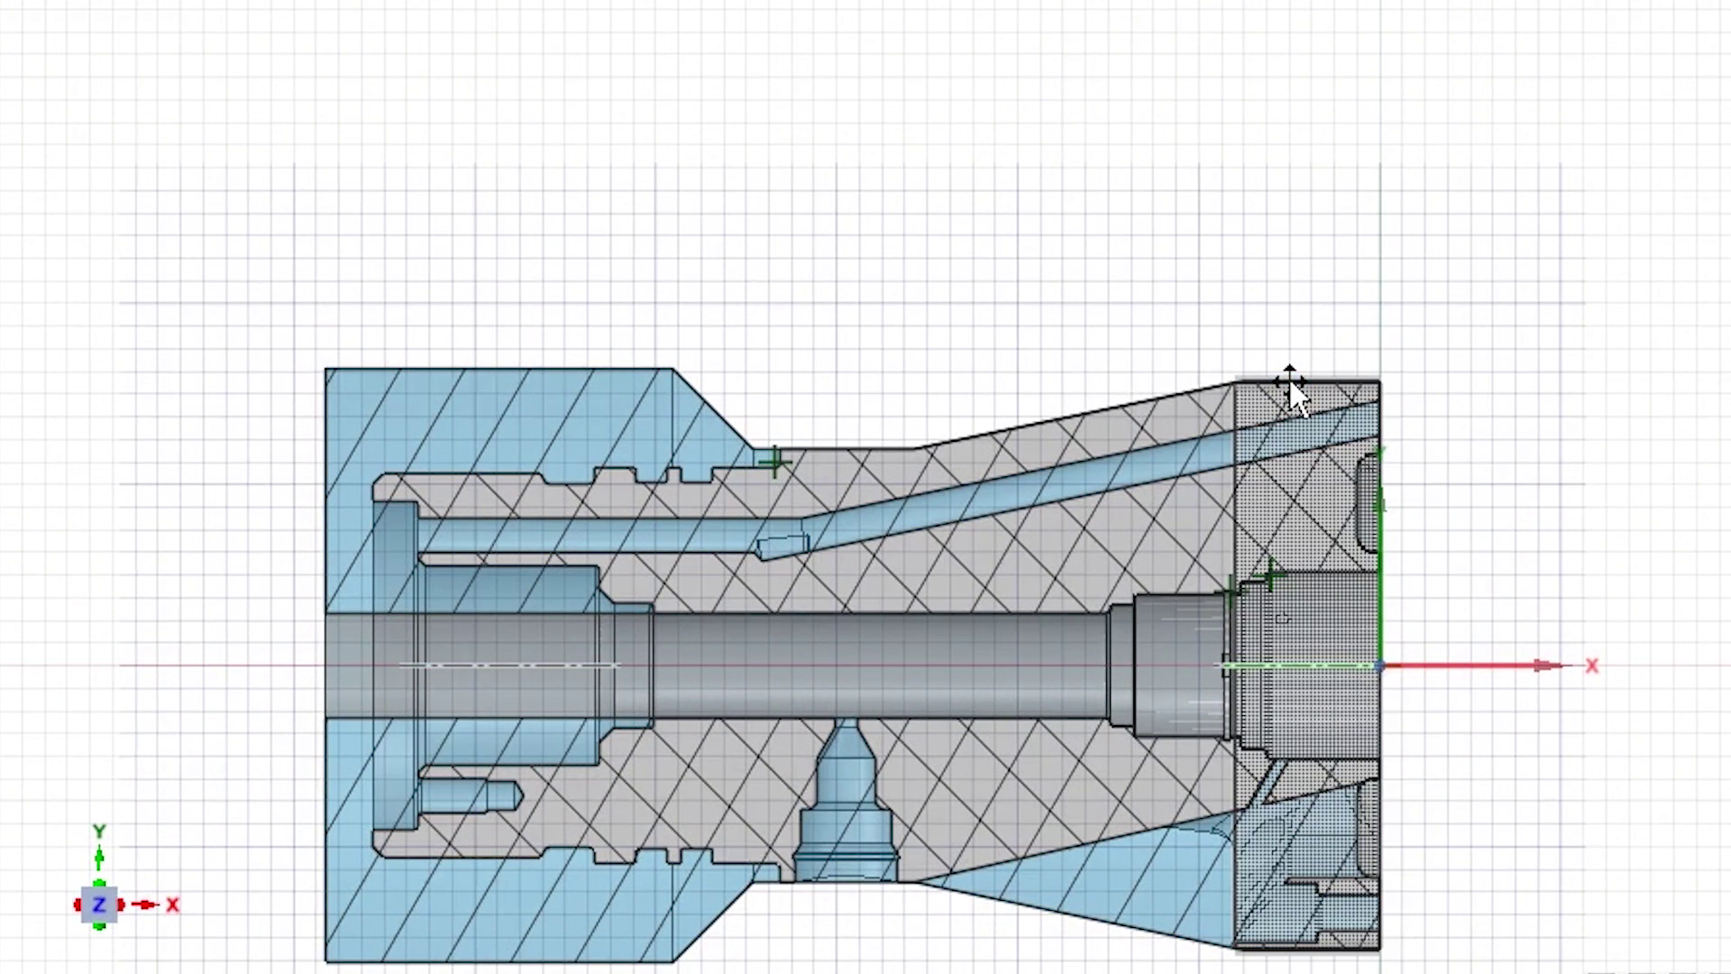
click(424, 668)
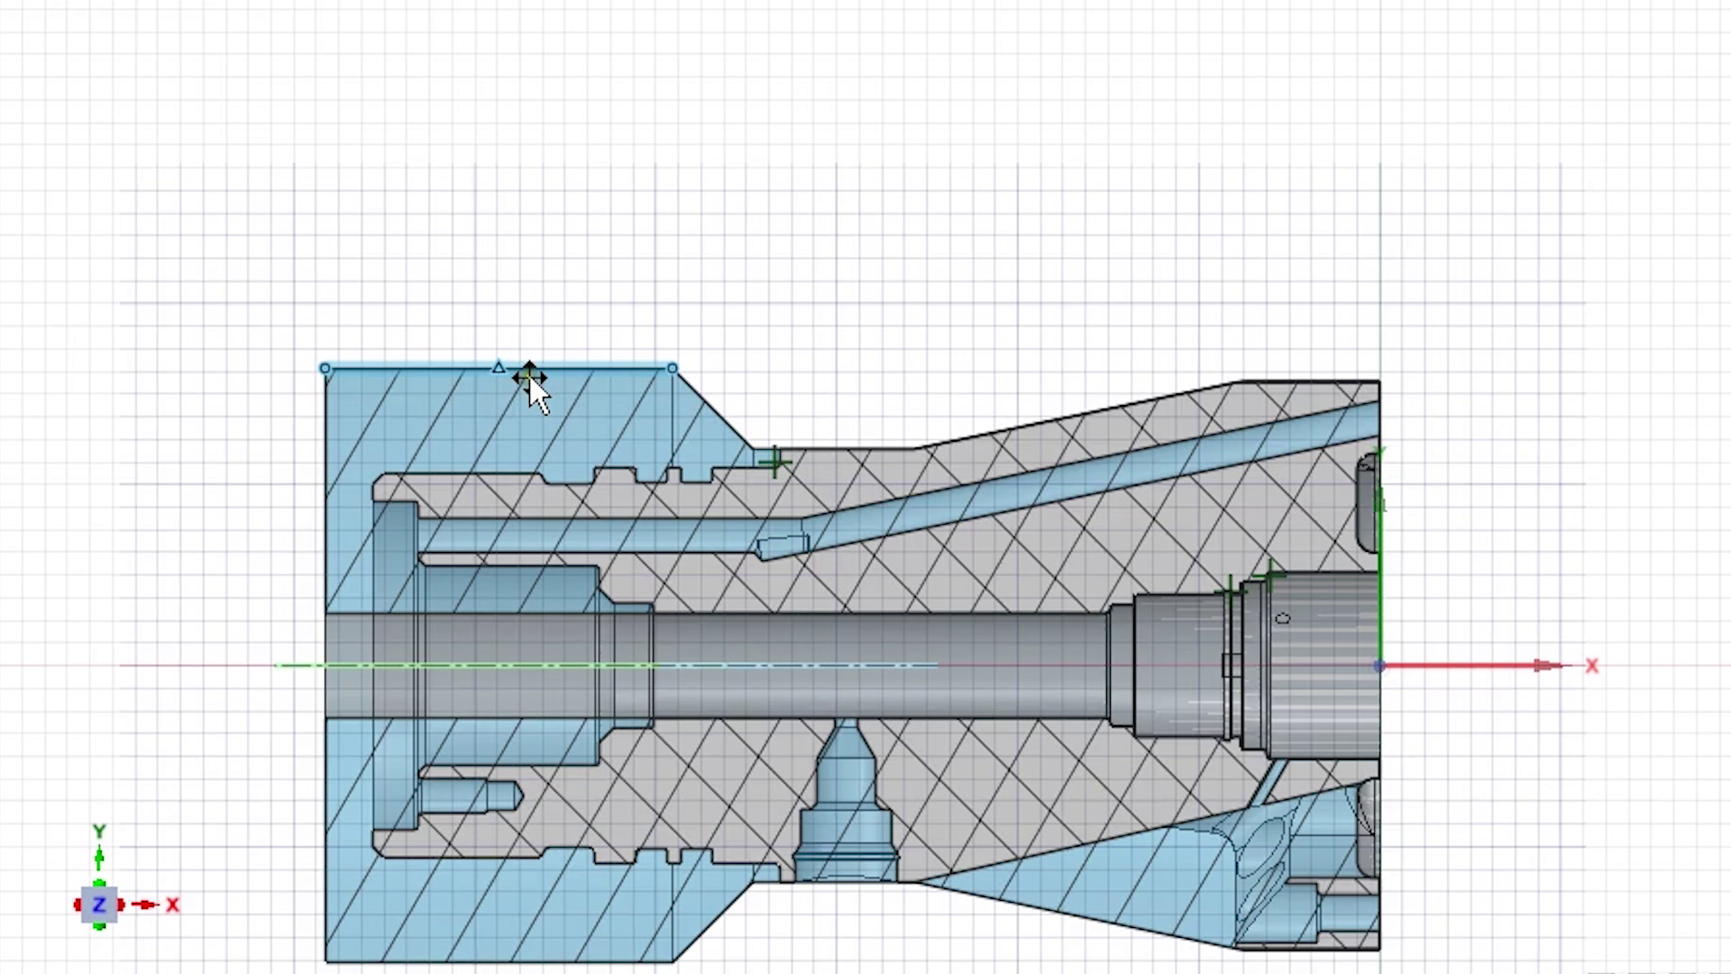
ctrl+middle_drag(529, 376, 569, 296)
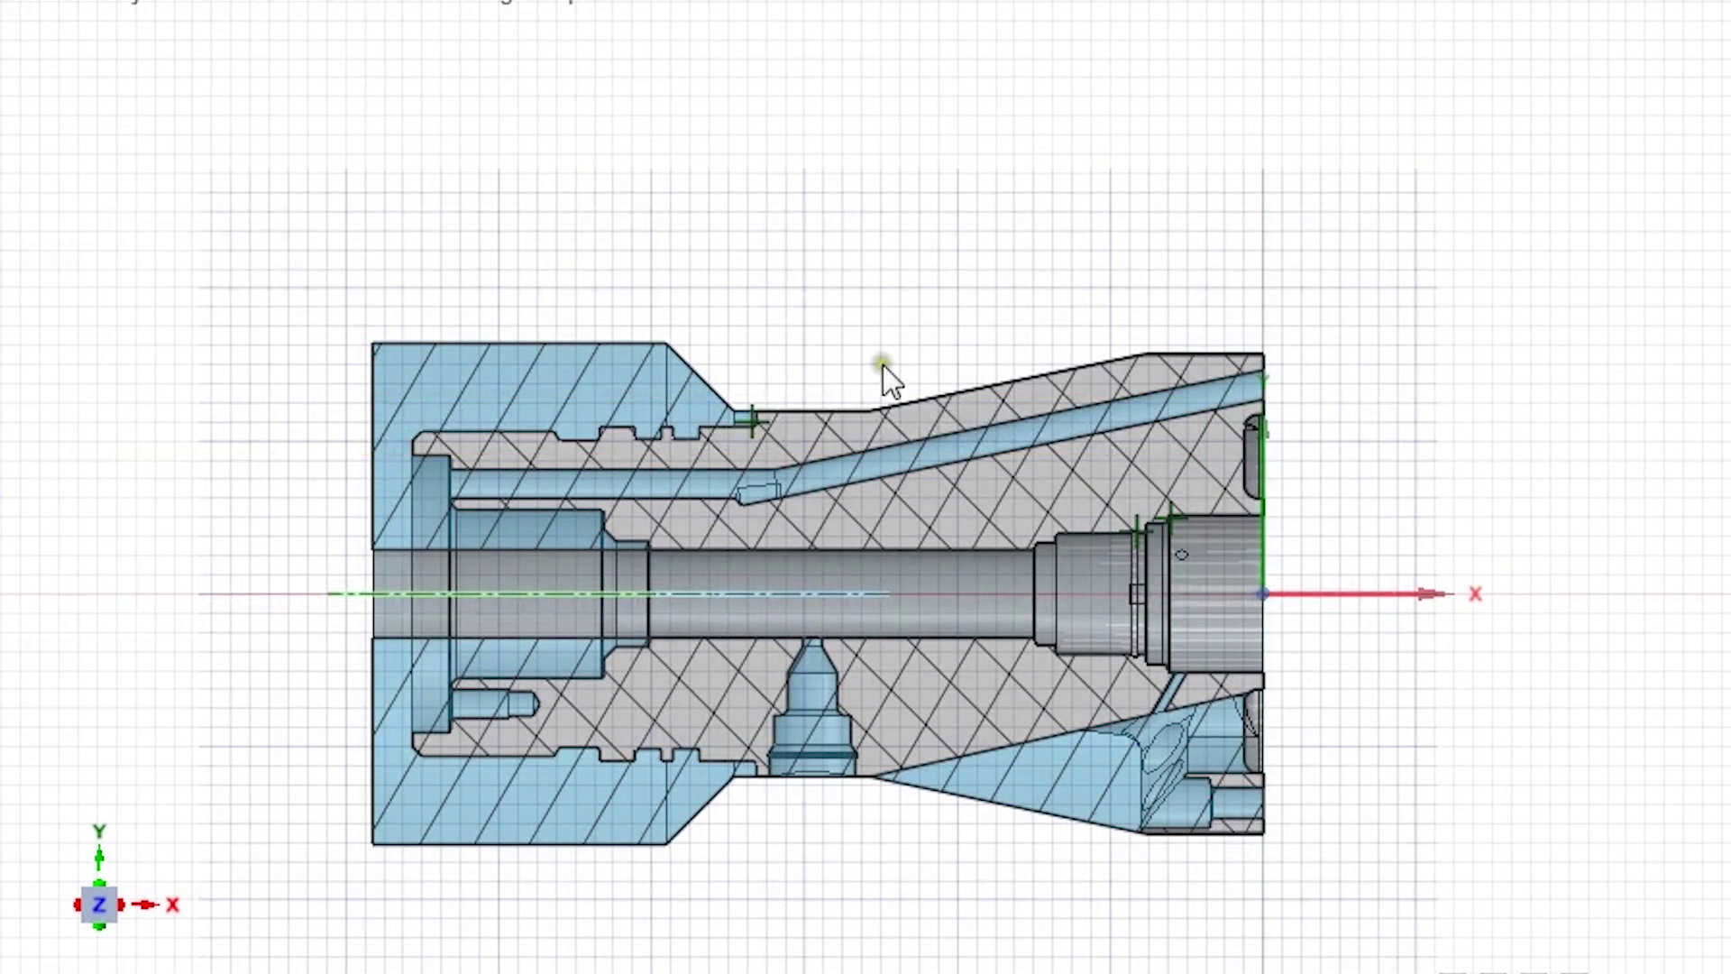
scroll(1277, 413, up, 4)
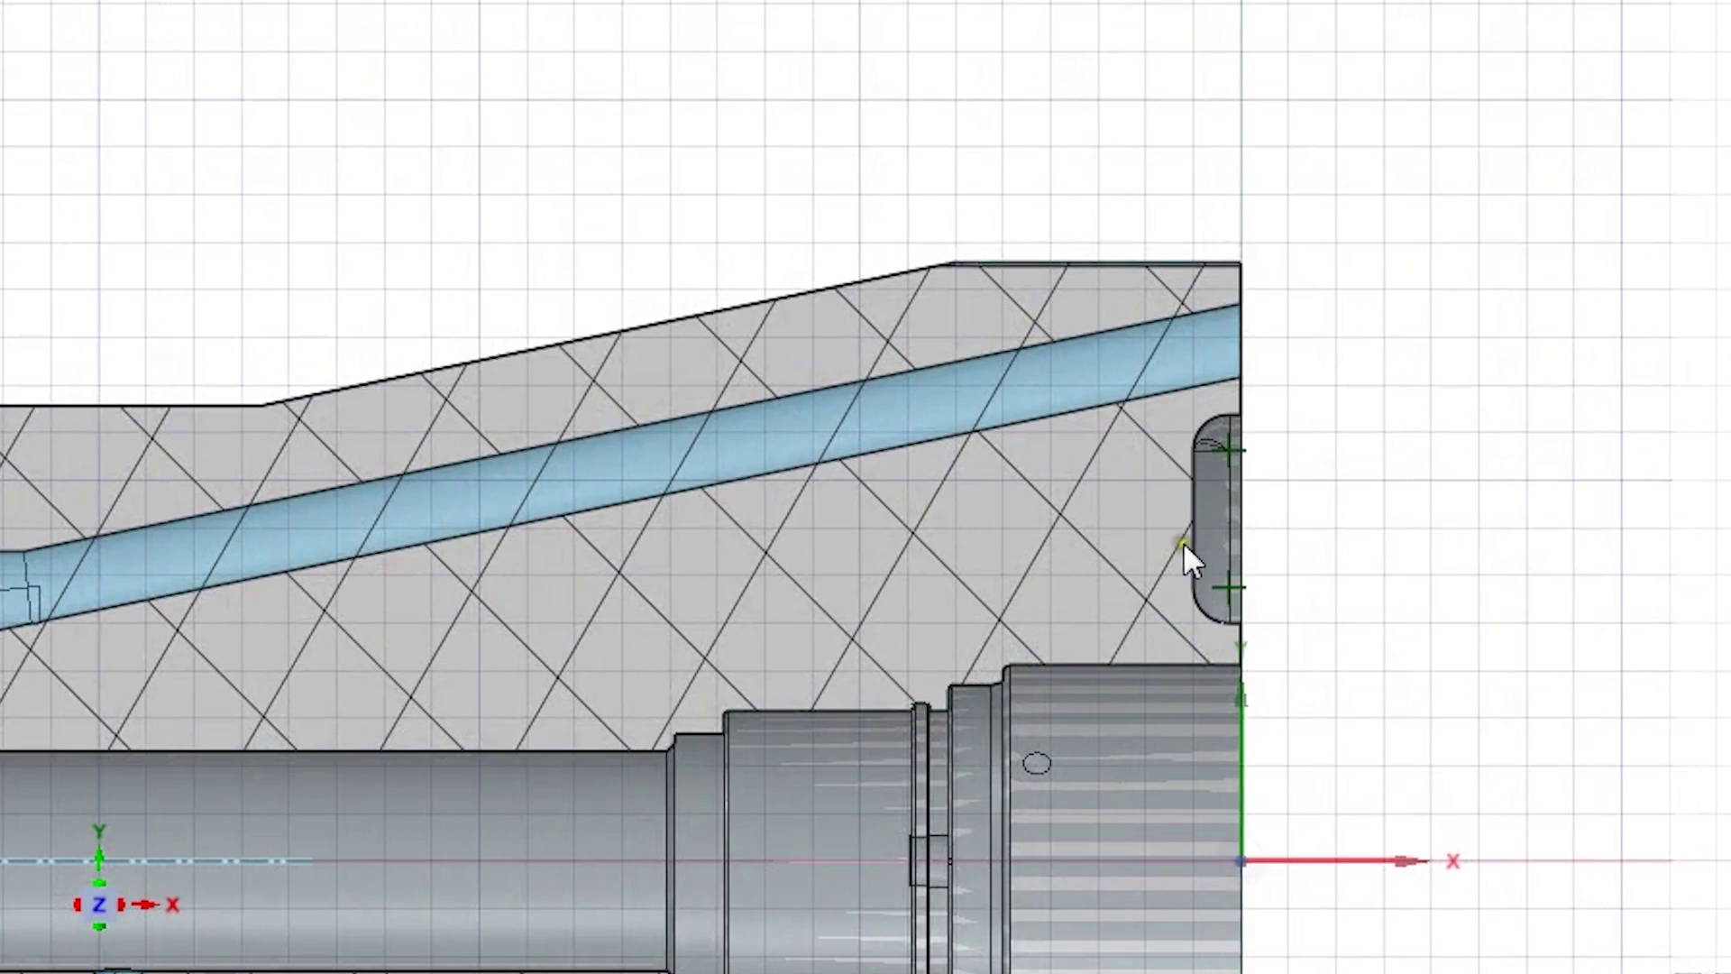
scroll(1183, 540, down, 4)
middle_drag(1211, 263, 1201, 193)
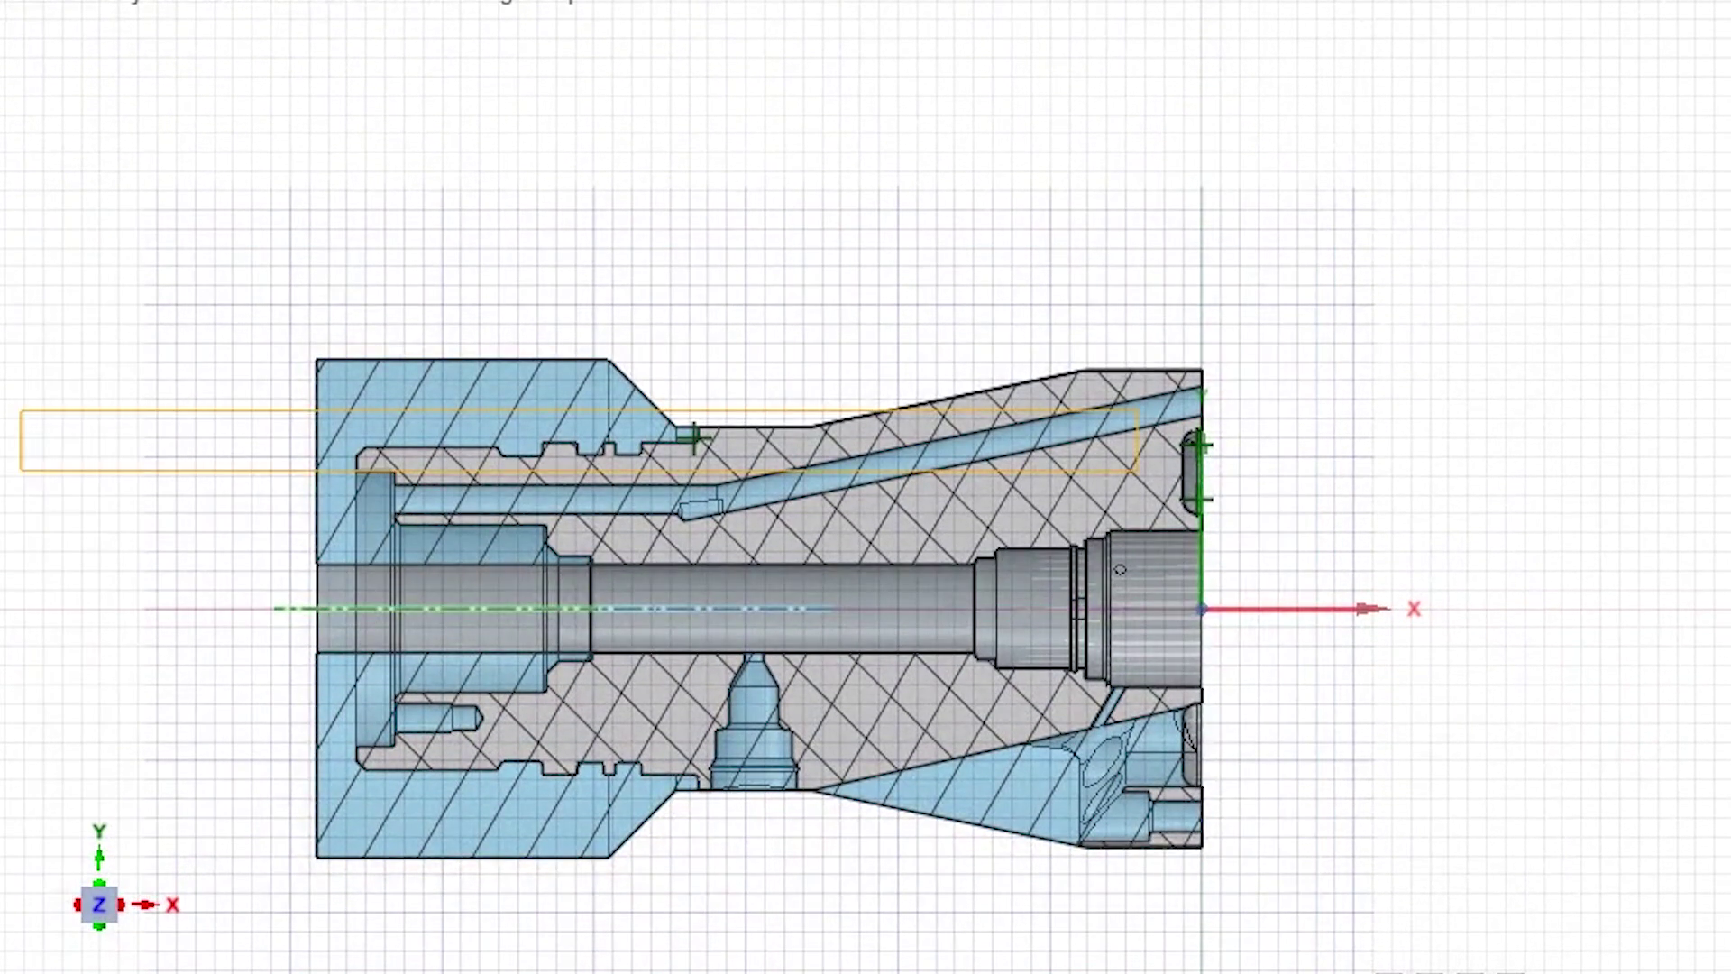
- View the lengthwise section of the housing with the red stock body head-on, showing the whole part
key(v)
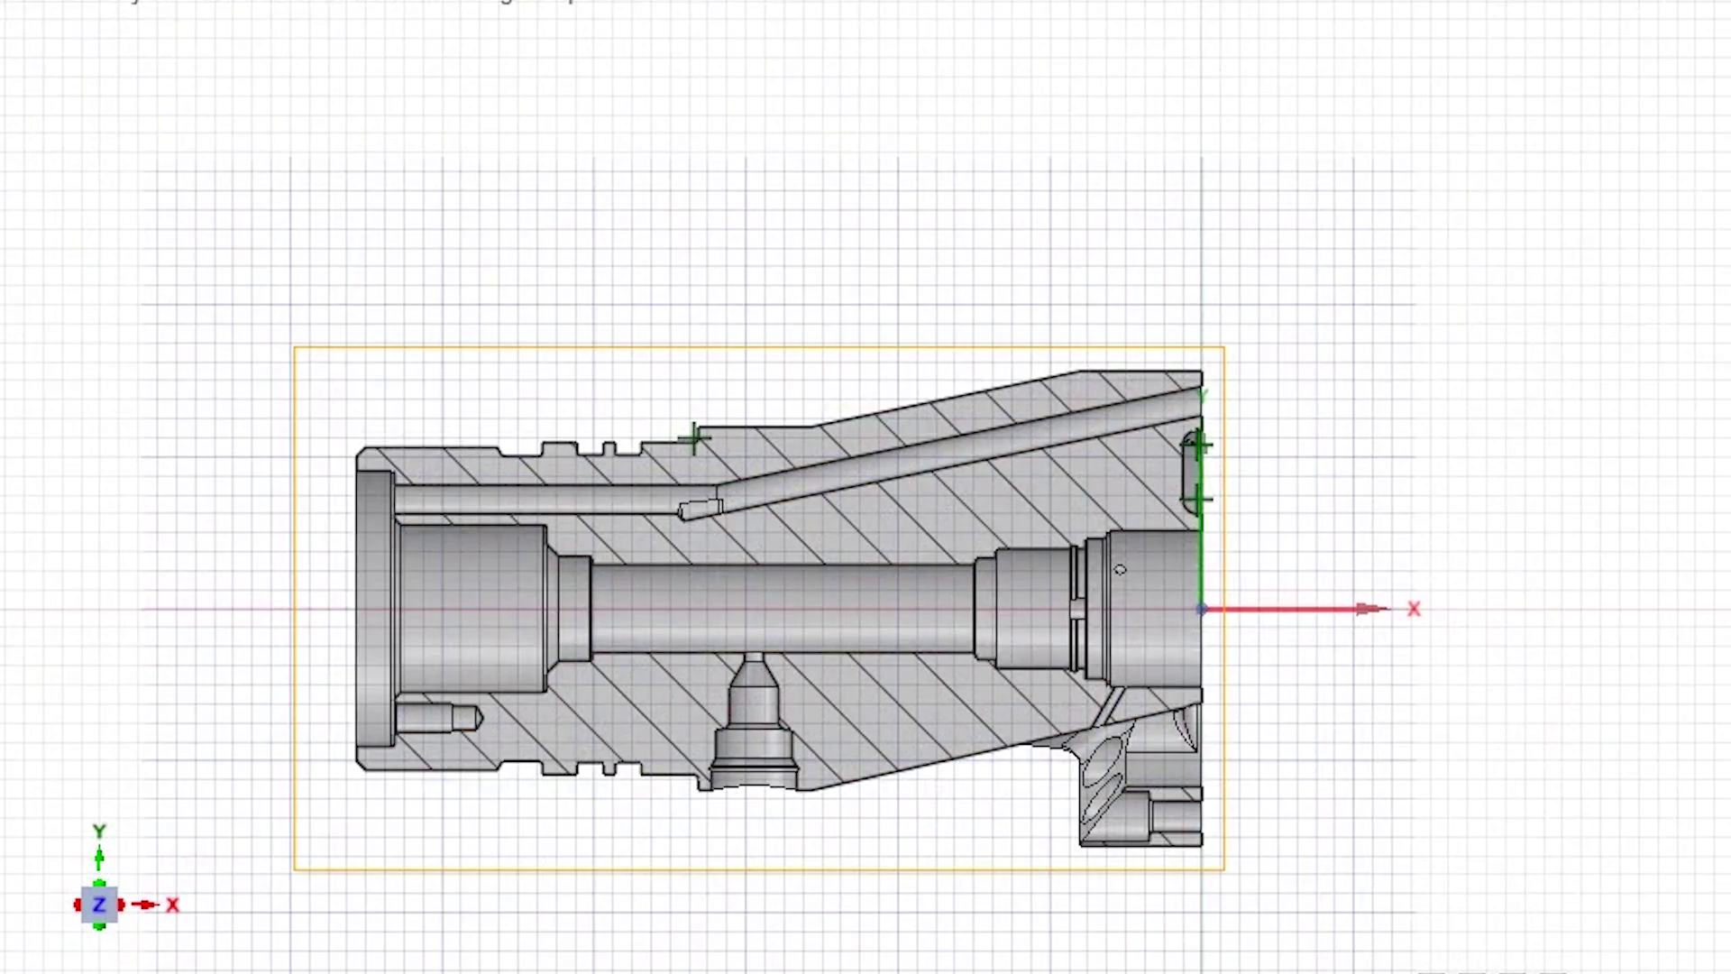
key(v)
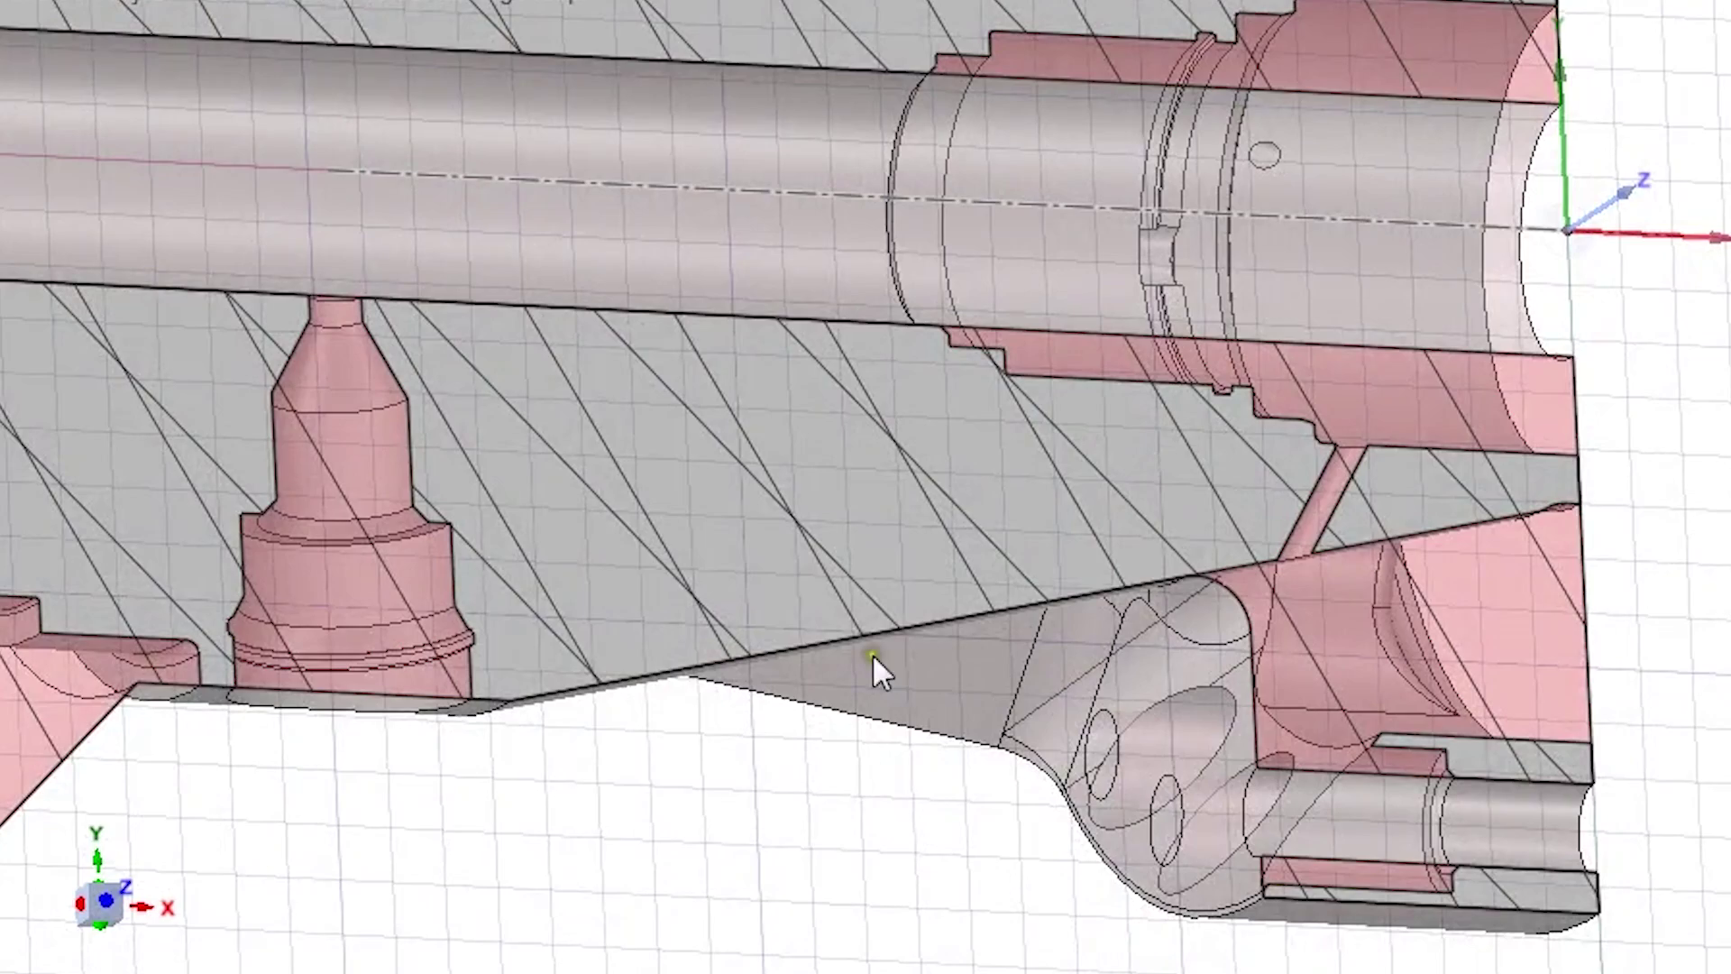
scroll(1167, 690, down, 5)
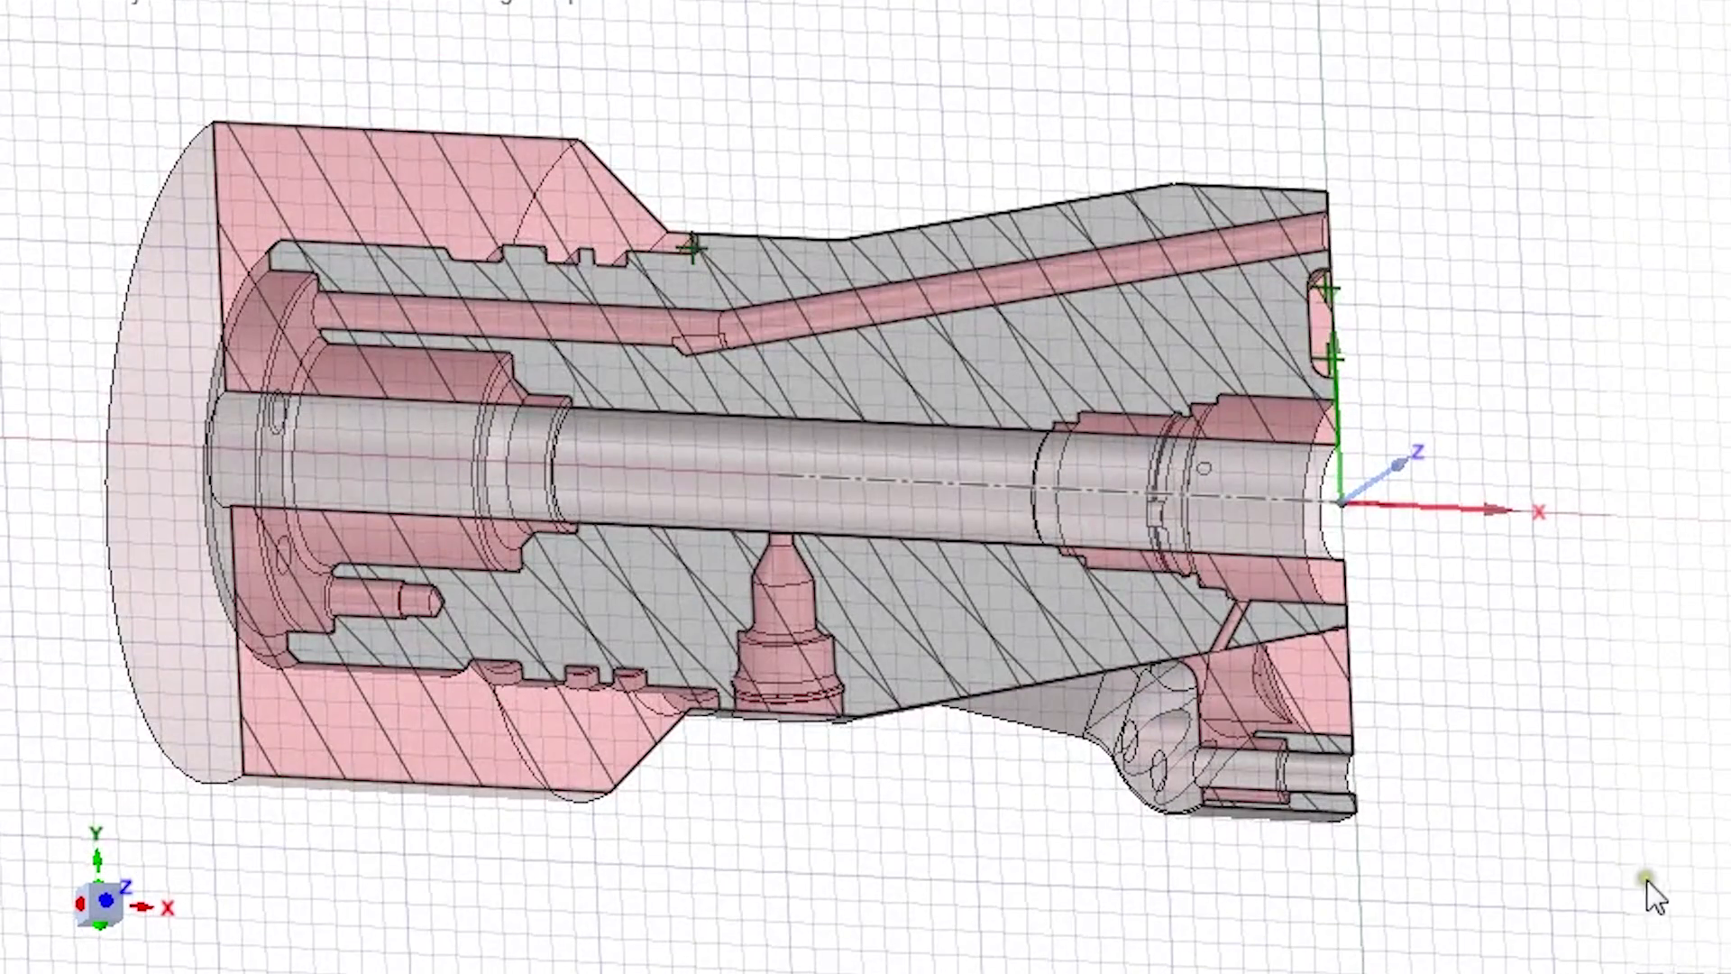
key(v)
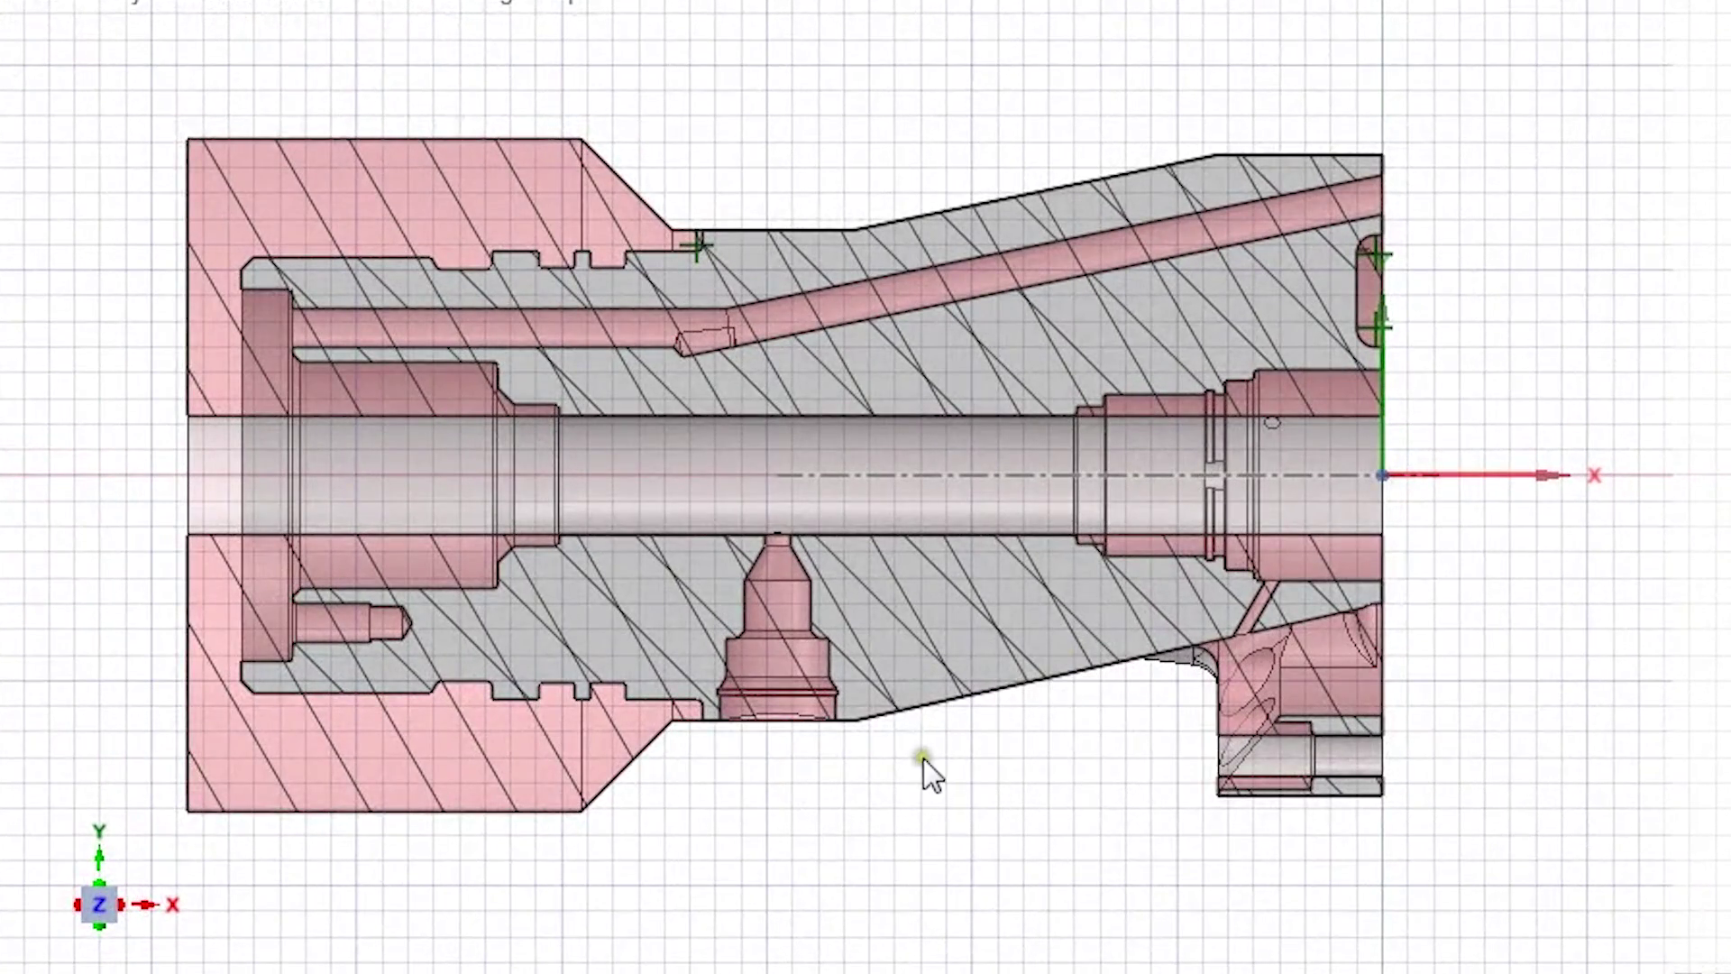
ctrl+middle_drag(924, 757, 934, 741)
scroll(934, 741, down, 2)
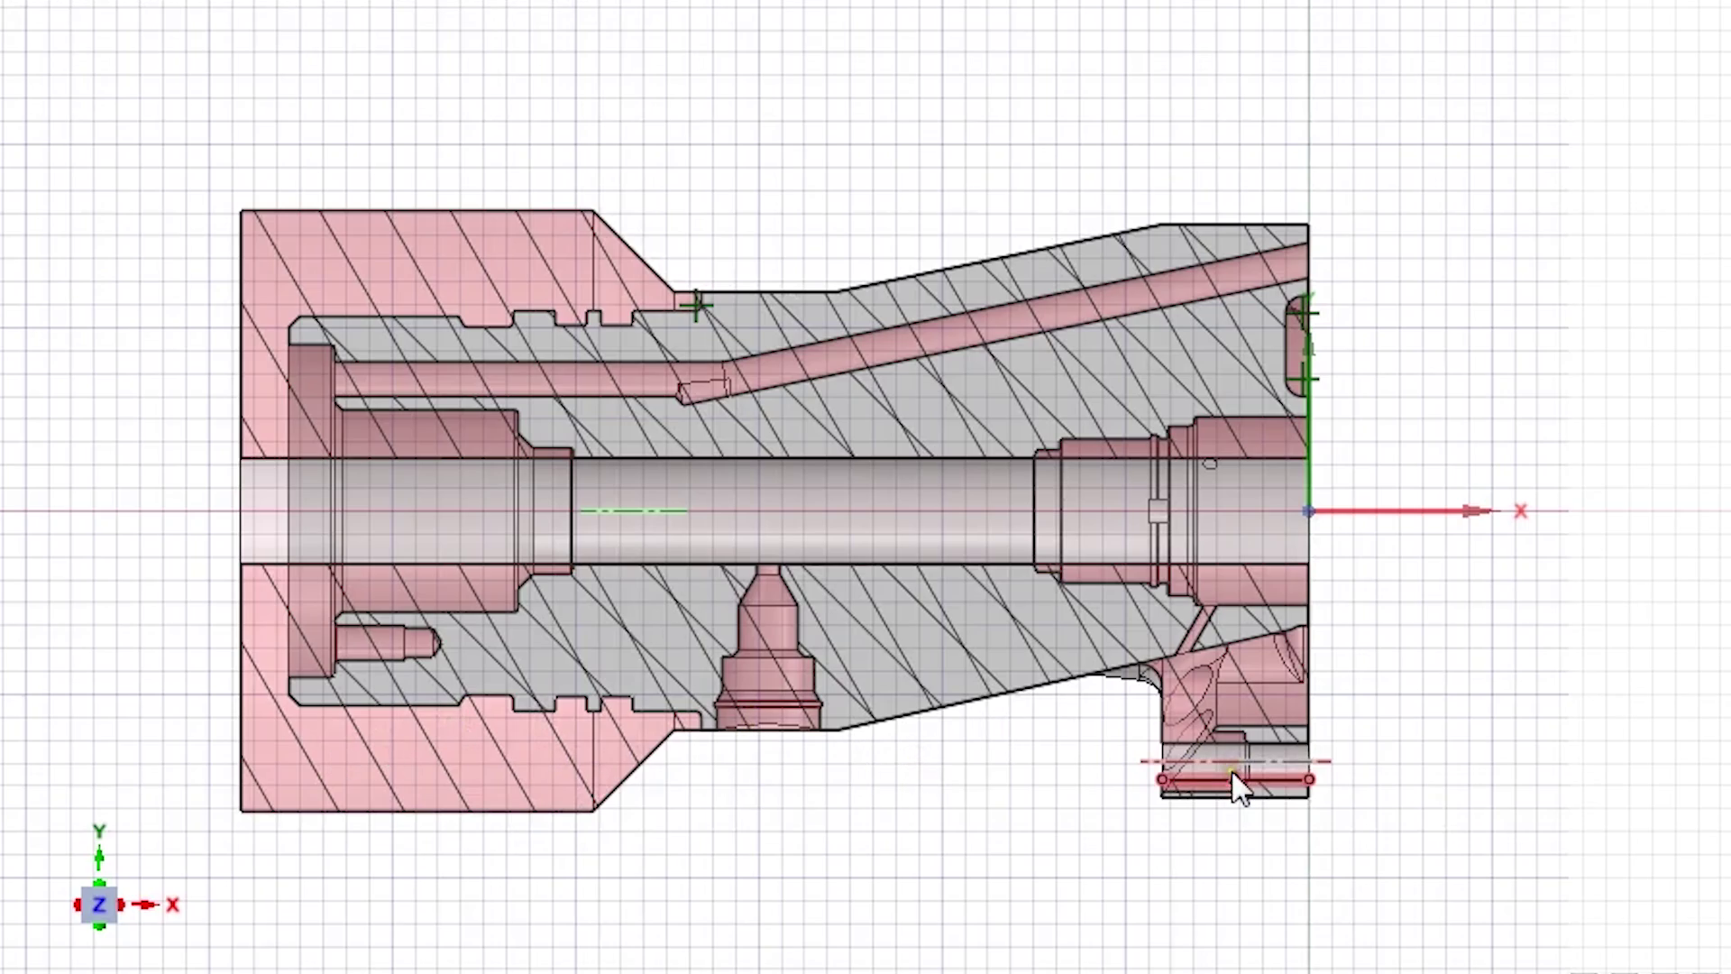
- Examine the flange's stepped bolt hole and the pocket behind it in the red-stock section, from both oblique sides and head-on
scroll(1140, 857, up, 3)
shift+middle_drag(1139, 857, 1445, 843)
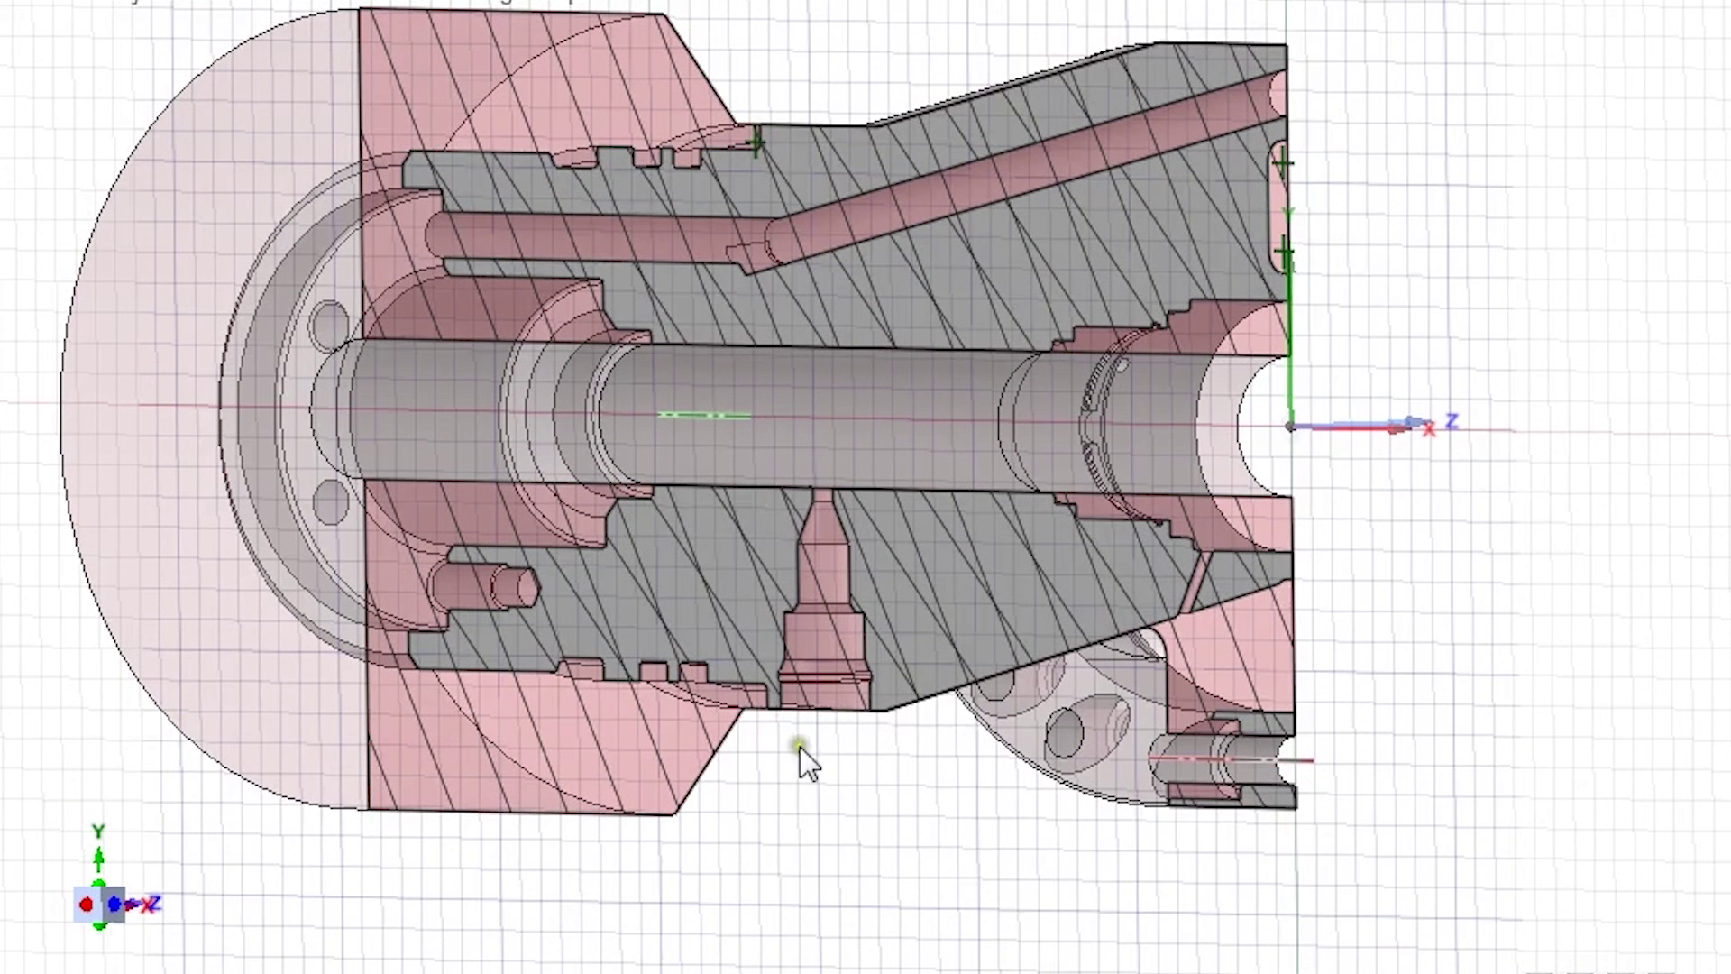
shift+middle_drag(1167, 800, 1185, 727)
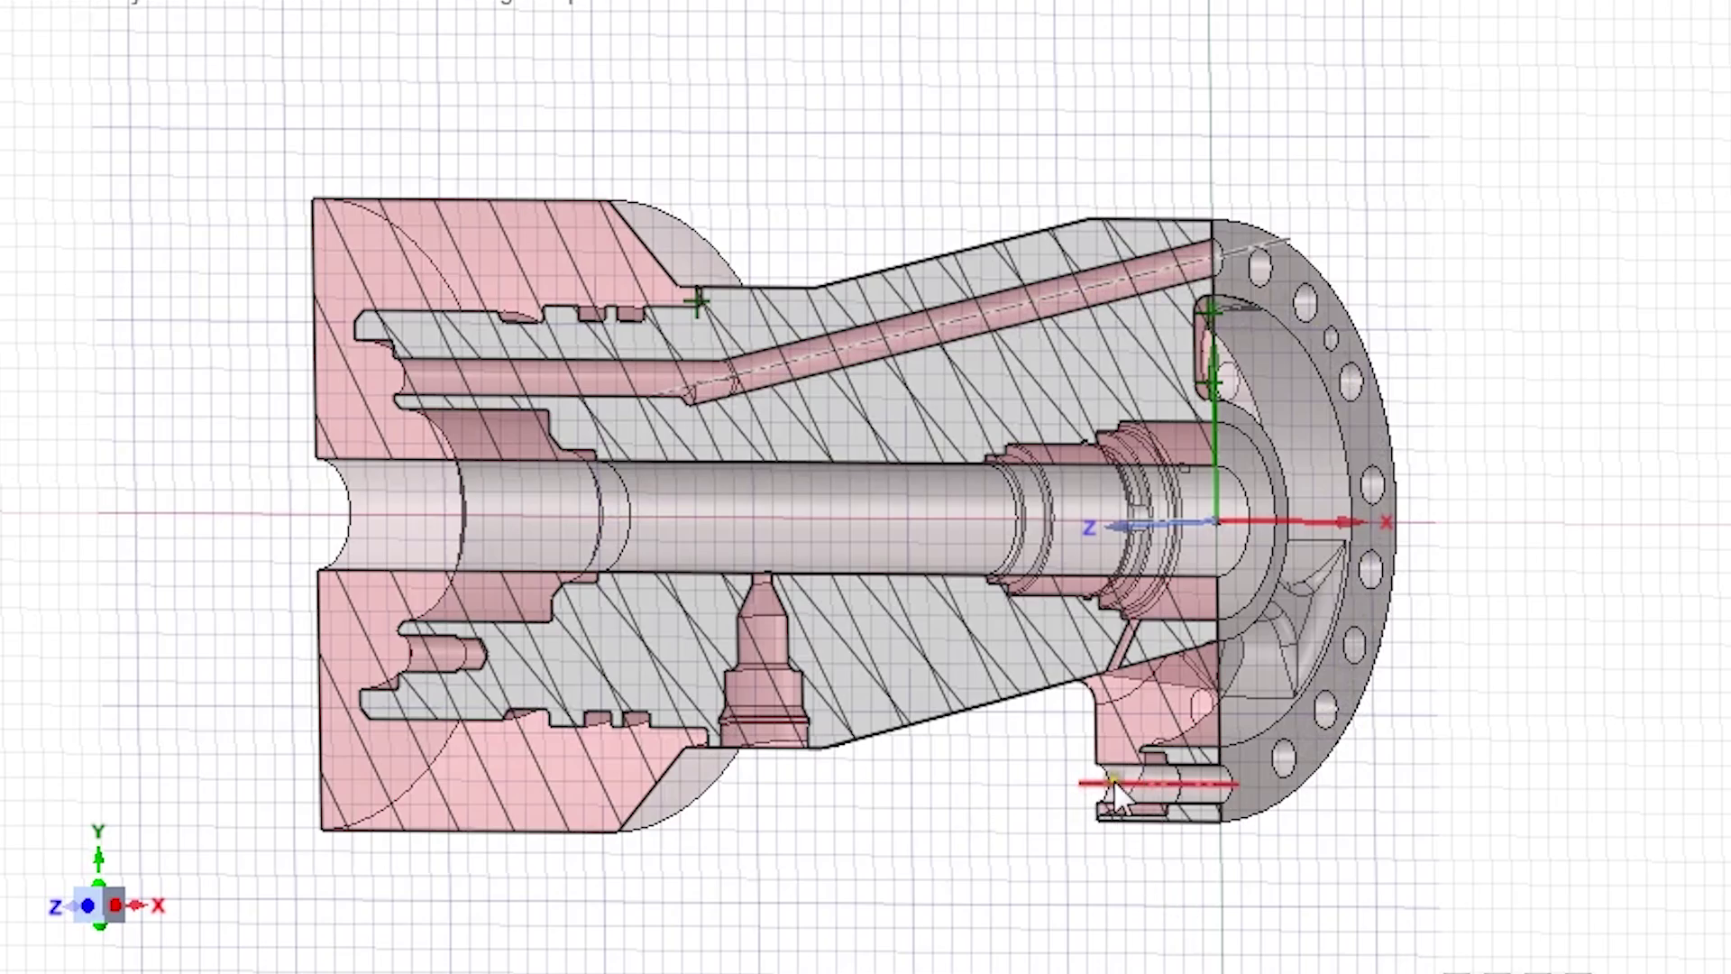
scroll(1017, 834, up, 2)
scroll(1014, 834, up, 1)
click(1640, 969)
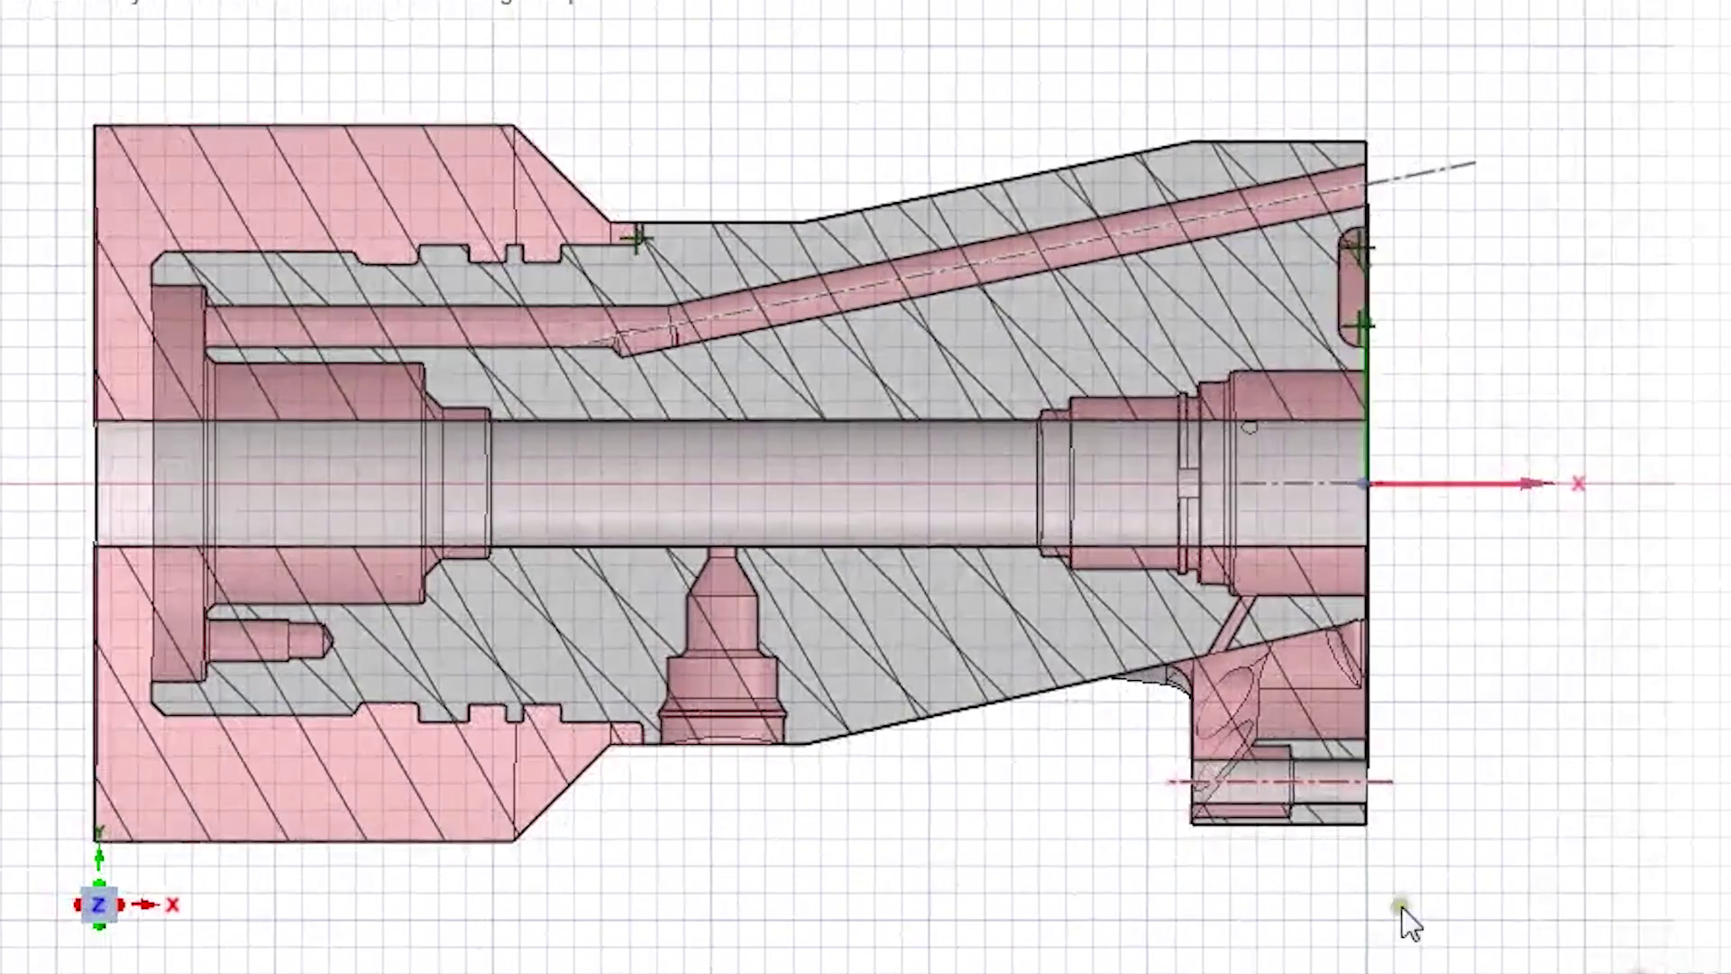
scroll(1217, 771, up, 2)
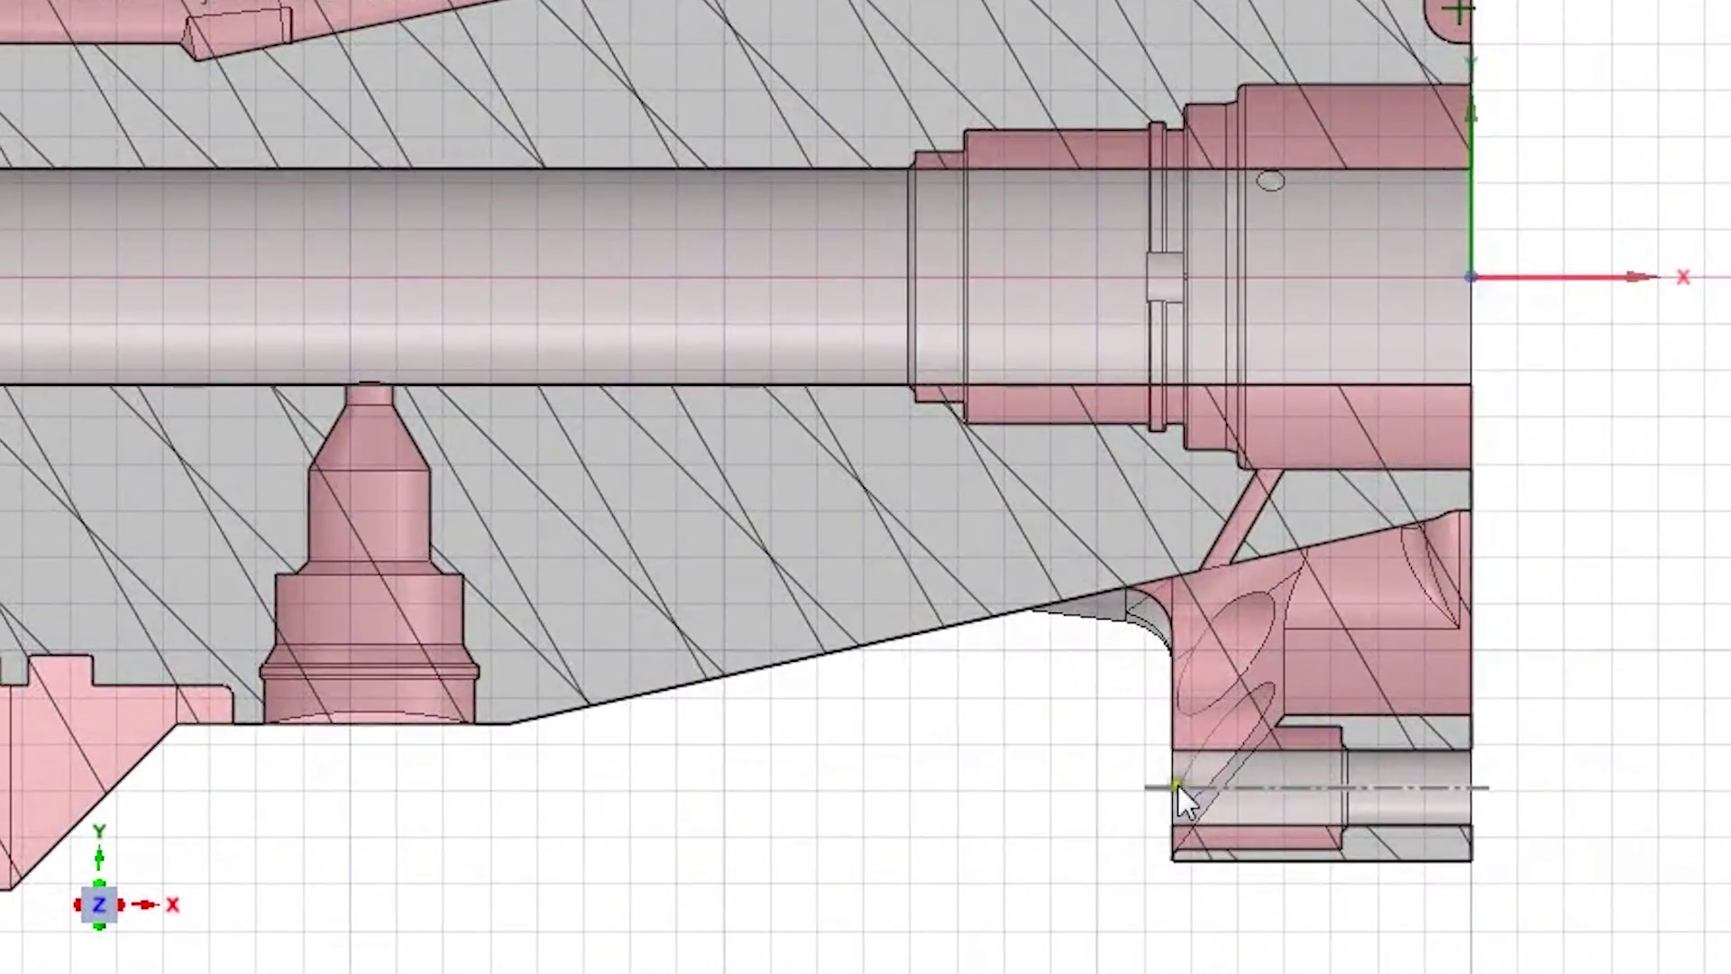
scroll(1179, 843, down, 3)
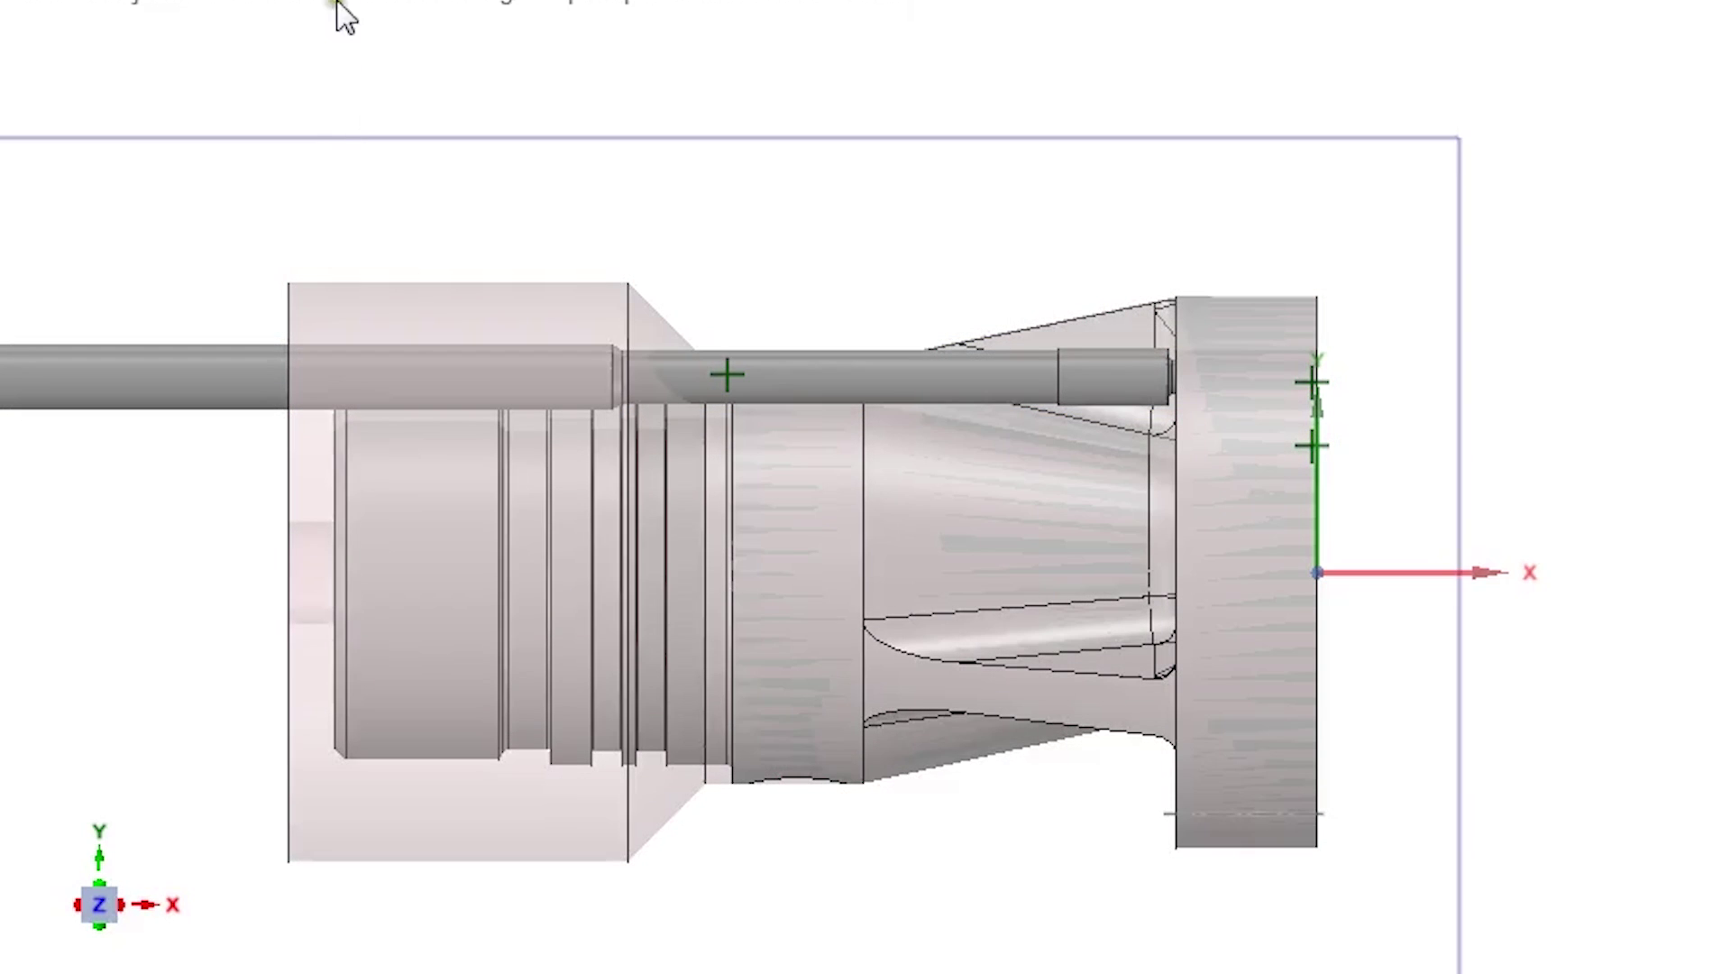
- Section the housing on the inclined plane through the long tool's axis and frame the tool tip at the flange's bolt hole
click(477, 137)
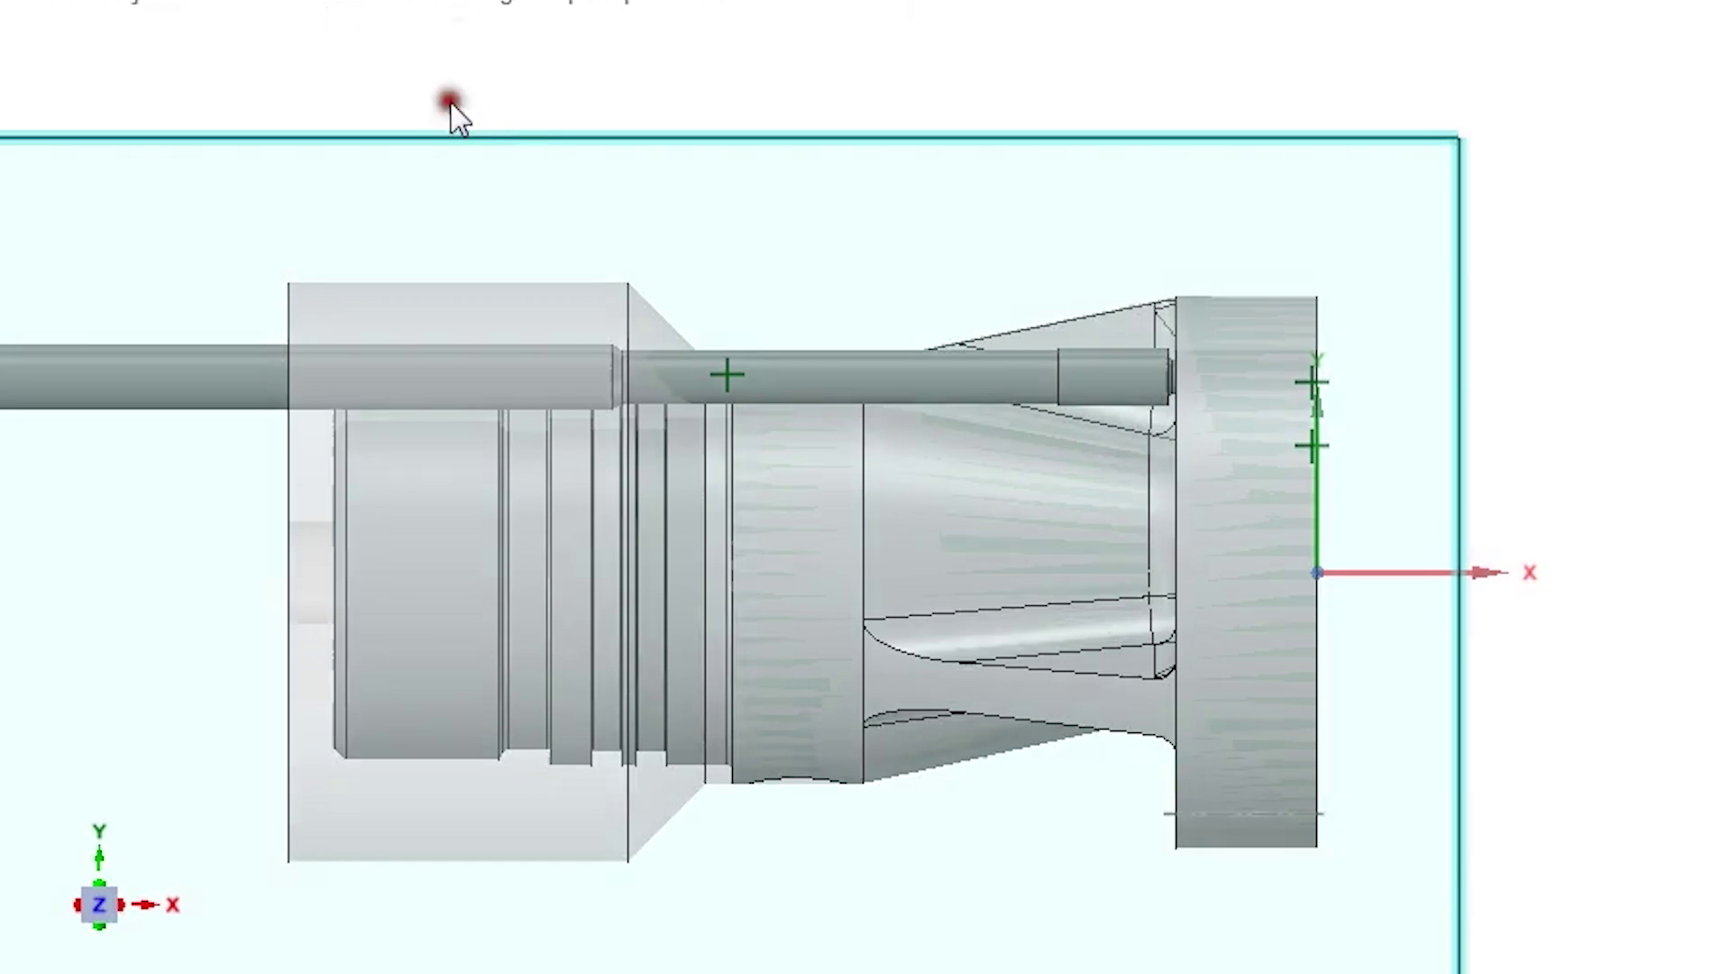
key(x)
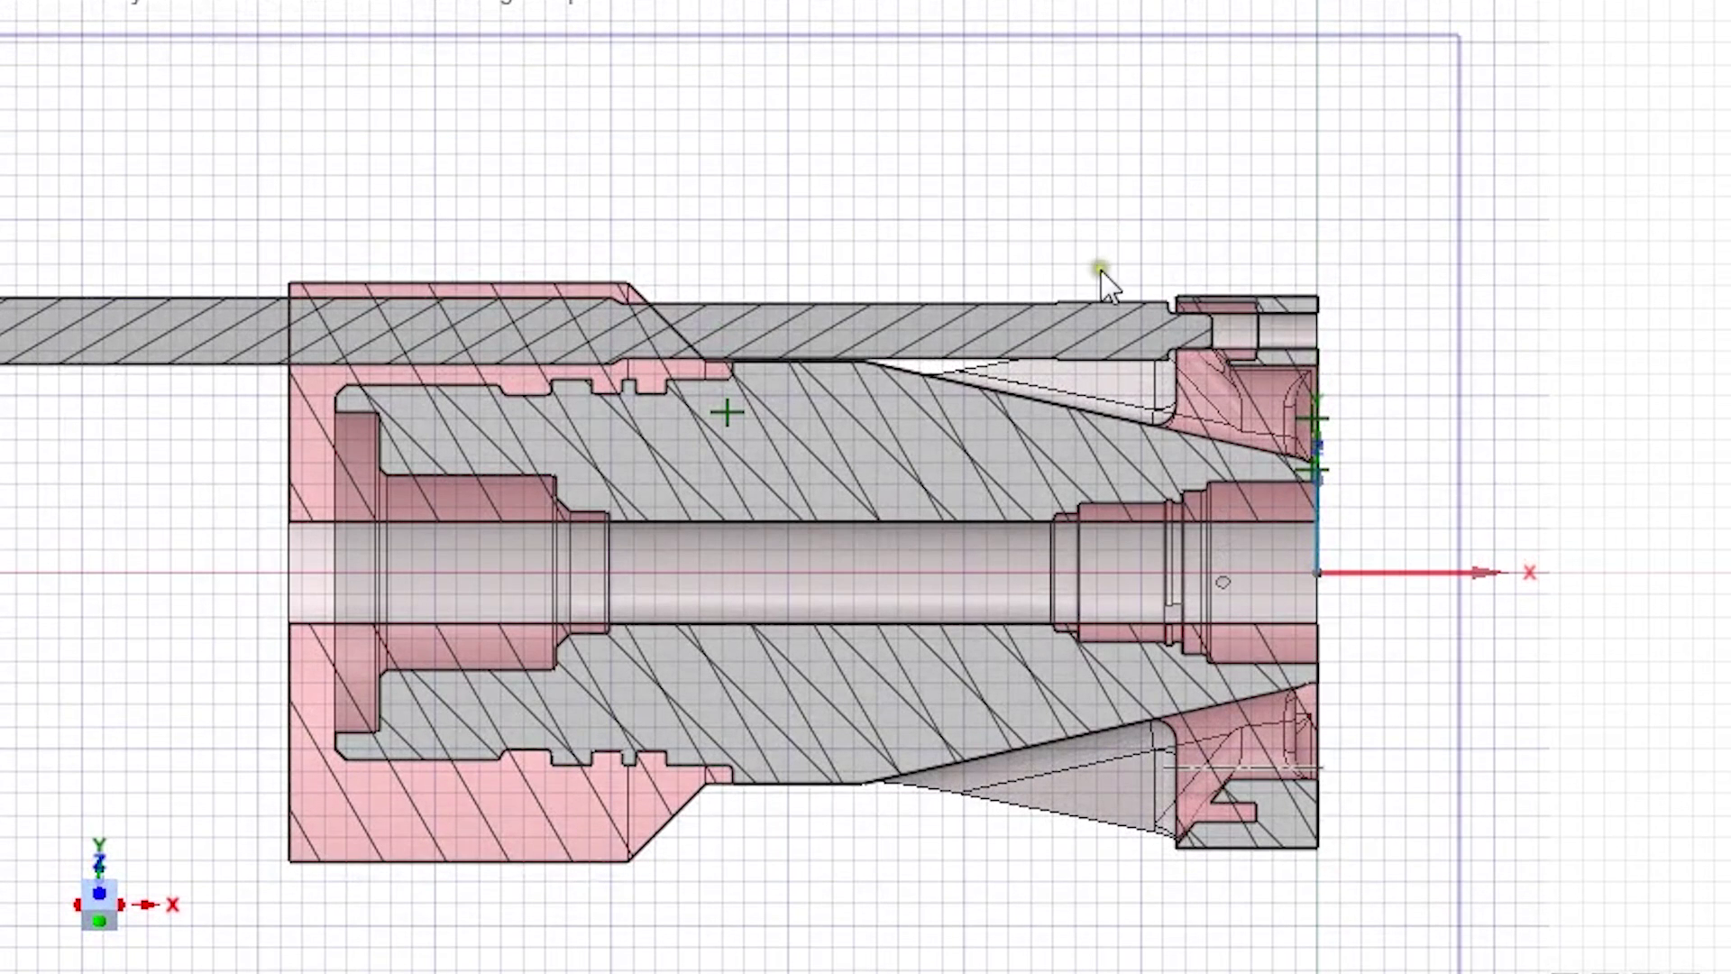
scroll(1115, 307, up, 1)
scroll(1140, 433, up, 2)
scroll(1163, 460, down, 1)
middle_drag(1178, 414, 1262, 378)
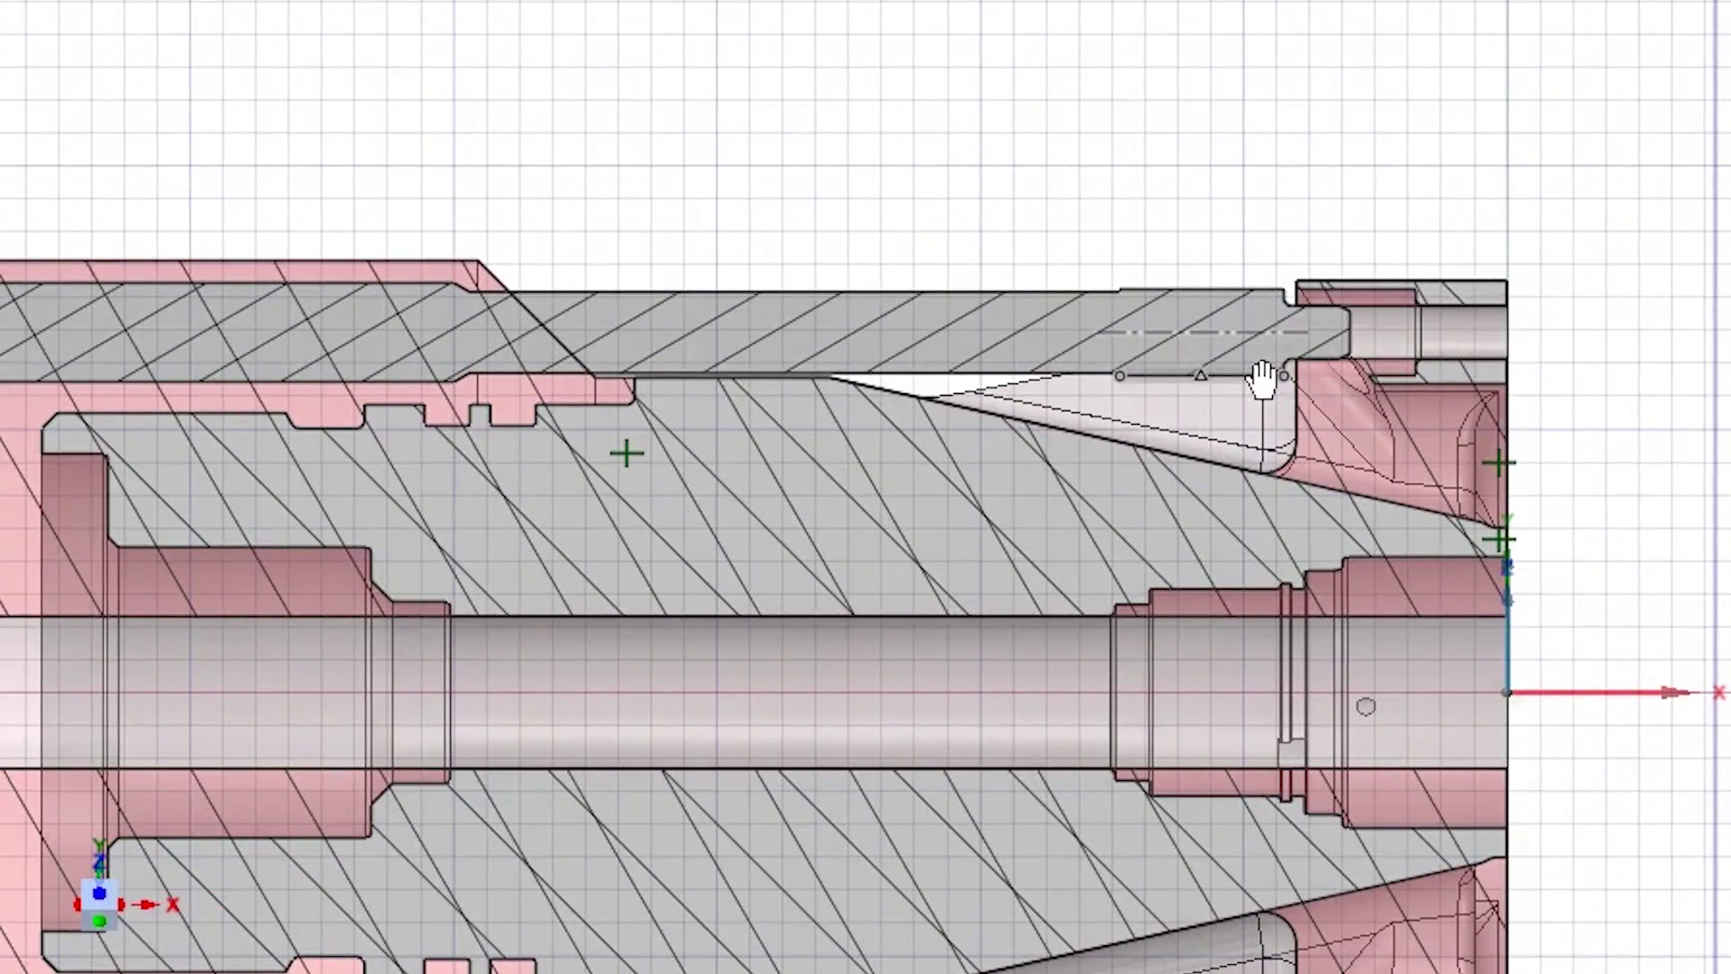
- Examine the long tool's clearance along the stock shoulder, neck and tapered pocket up to the counterbored flange hole
scroll(1190, 409, down, 2)
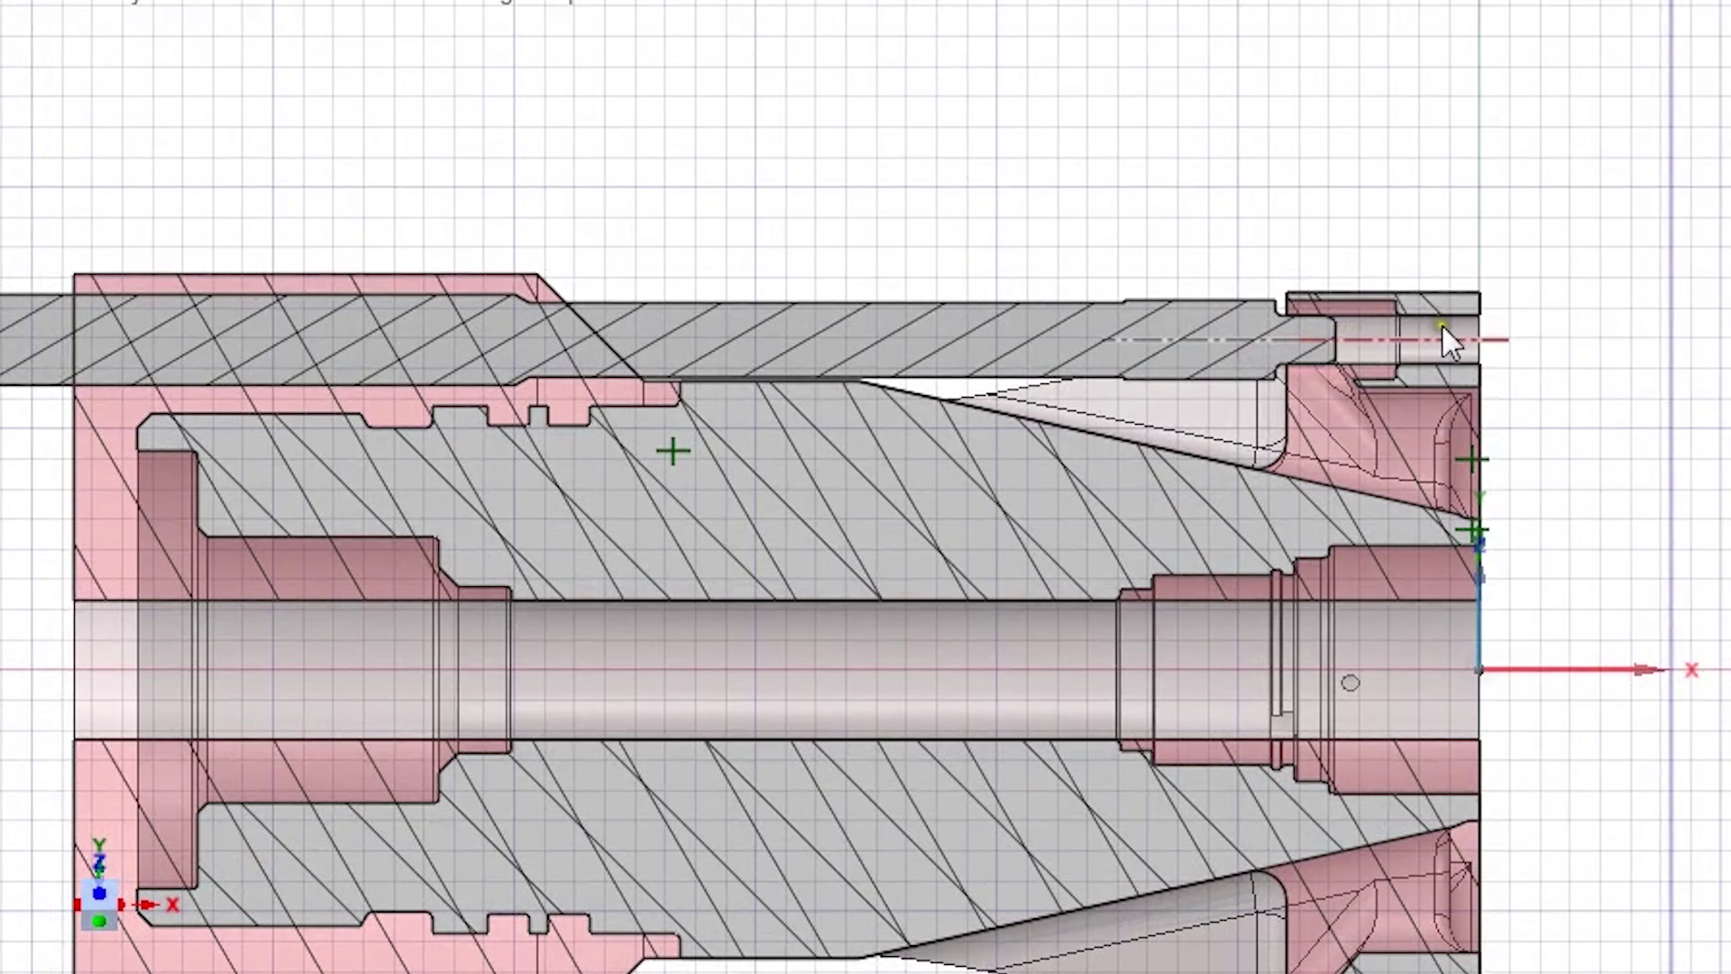
scroll(983, 388, down, 2)
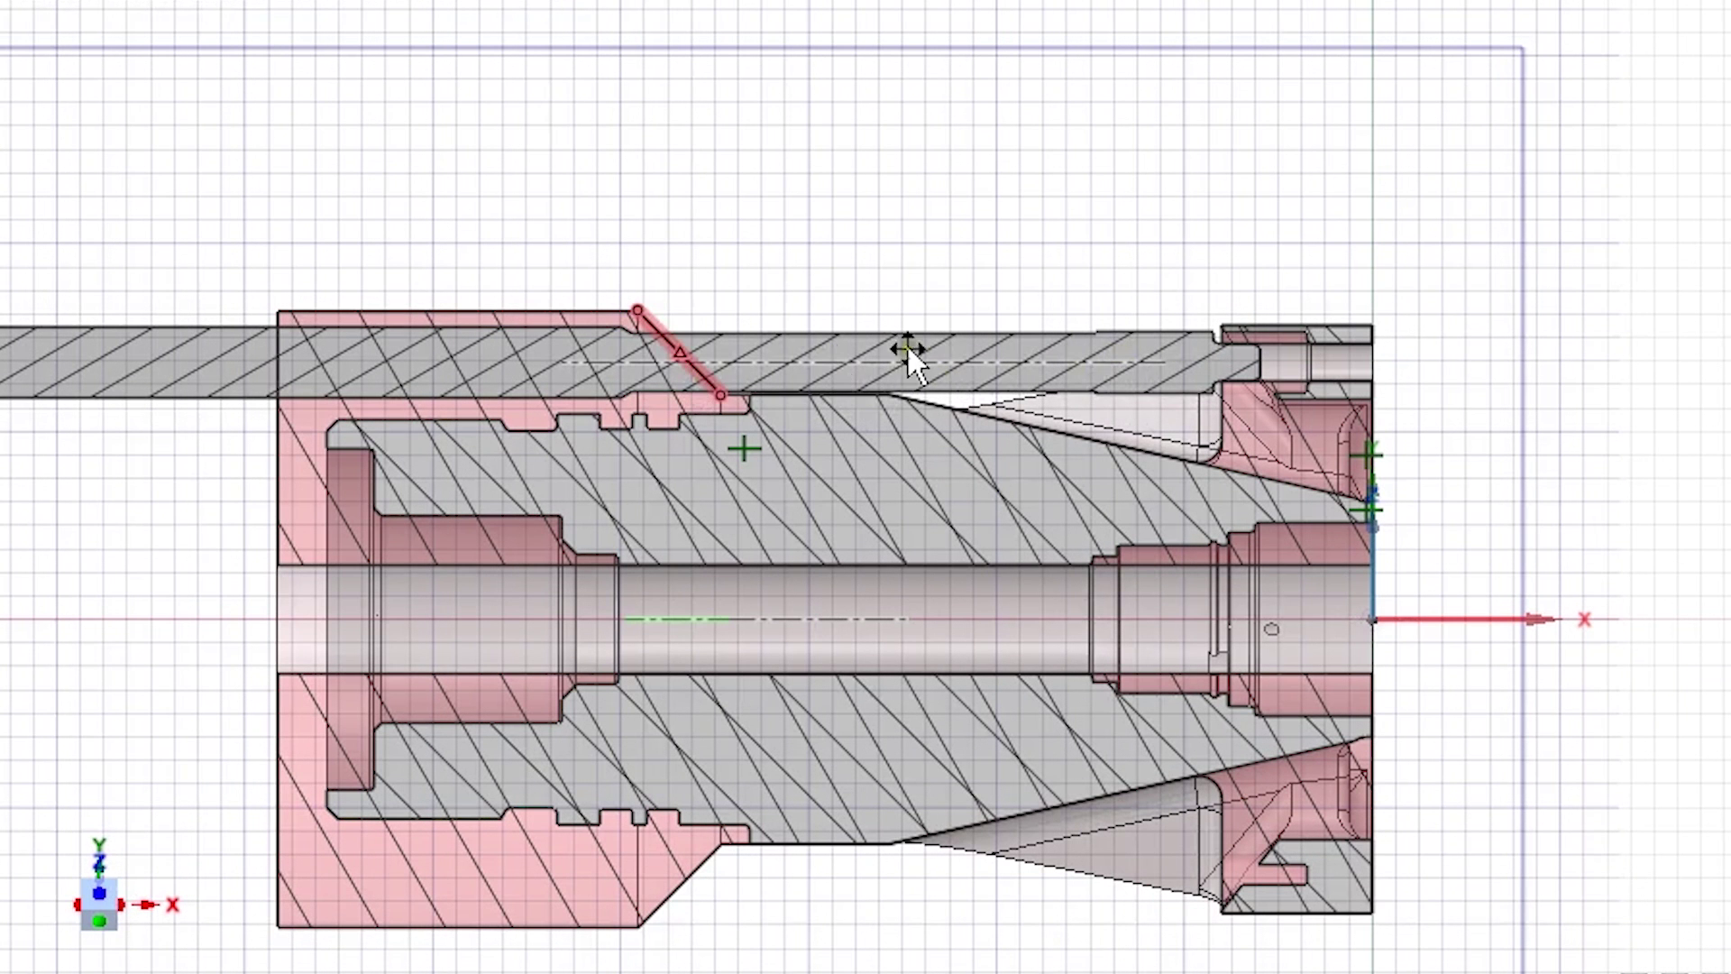
scroll(1213, 365, up, 3)
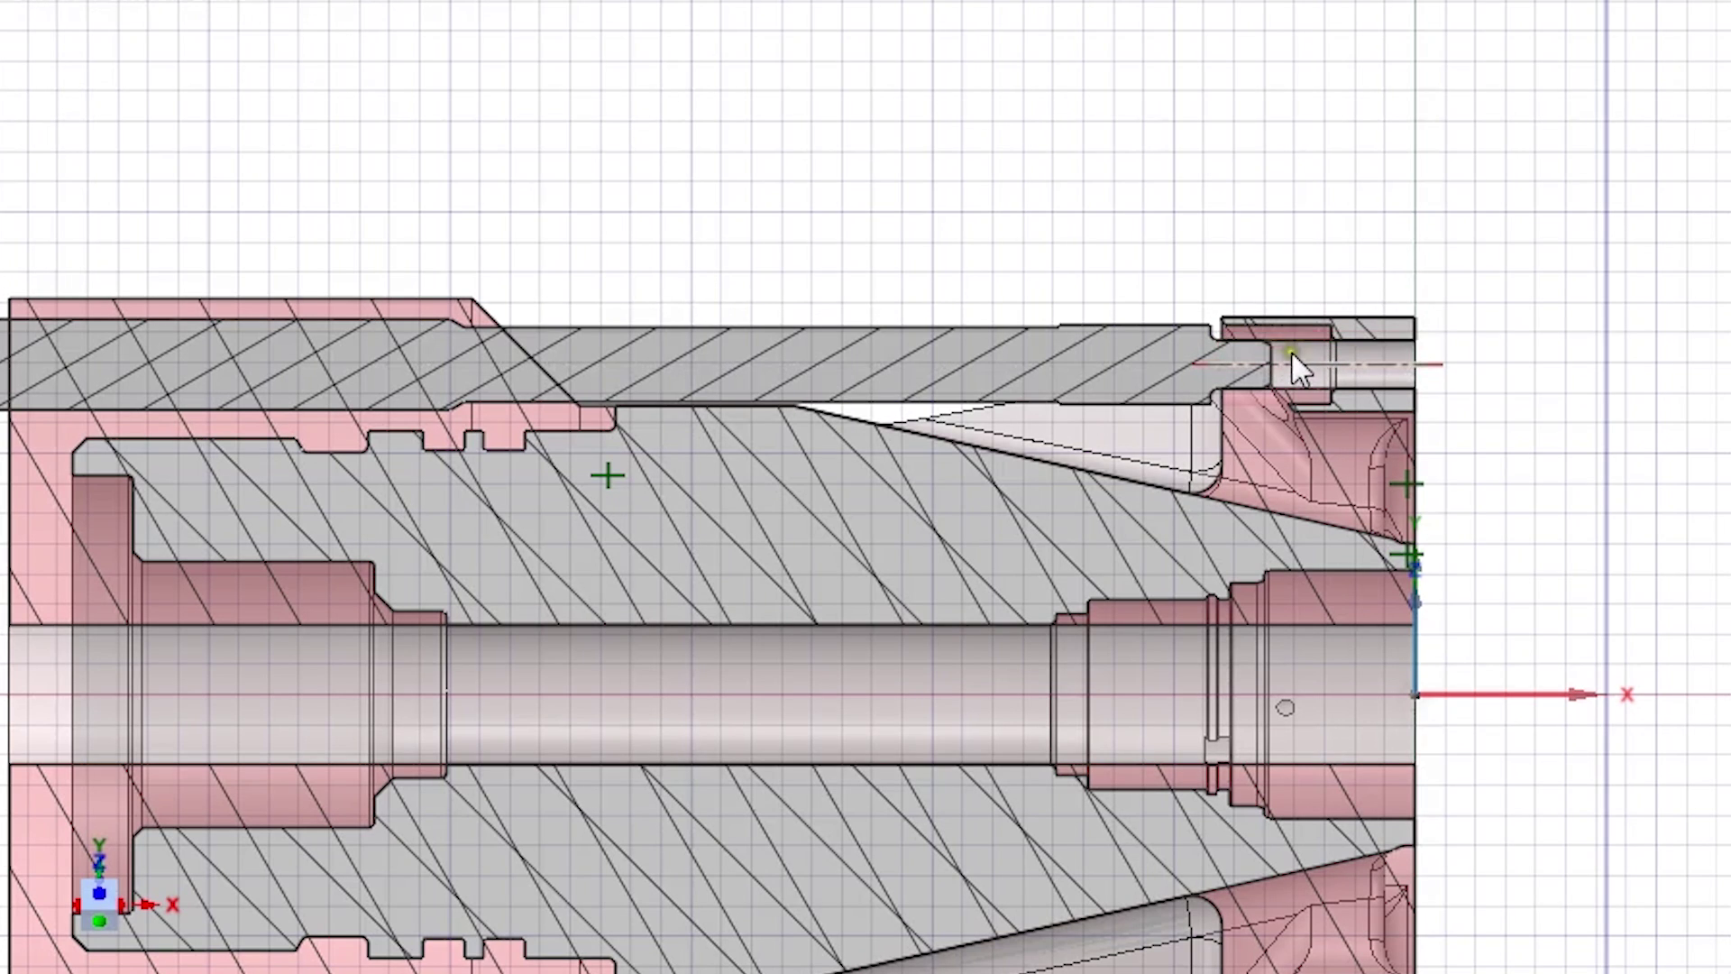
scroll(1284, 354, up, 5)
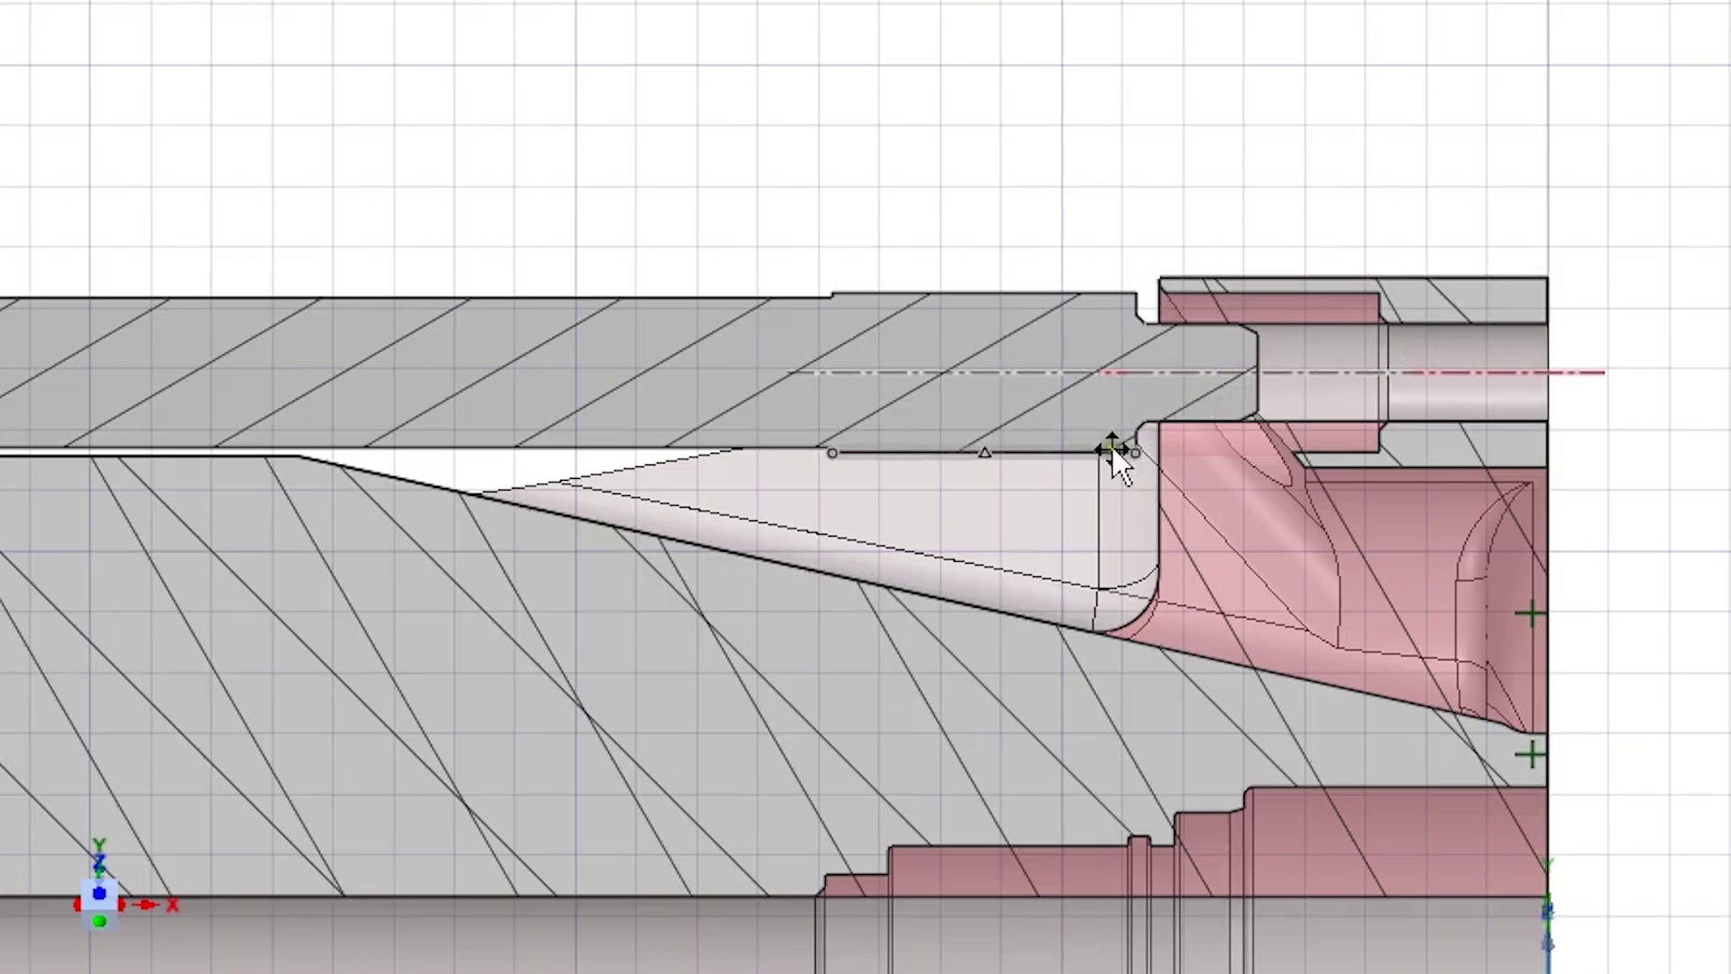
scroll(1109, 446, down, 5)
scroll(1109, 439, down, 1)
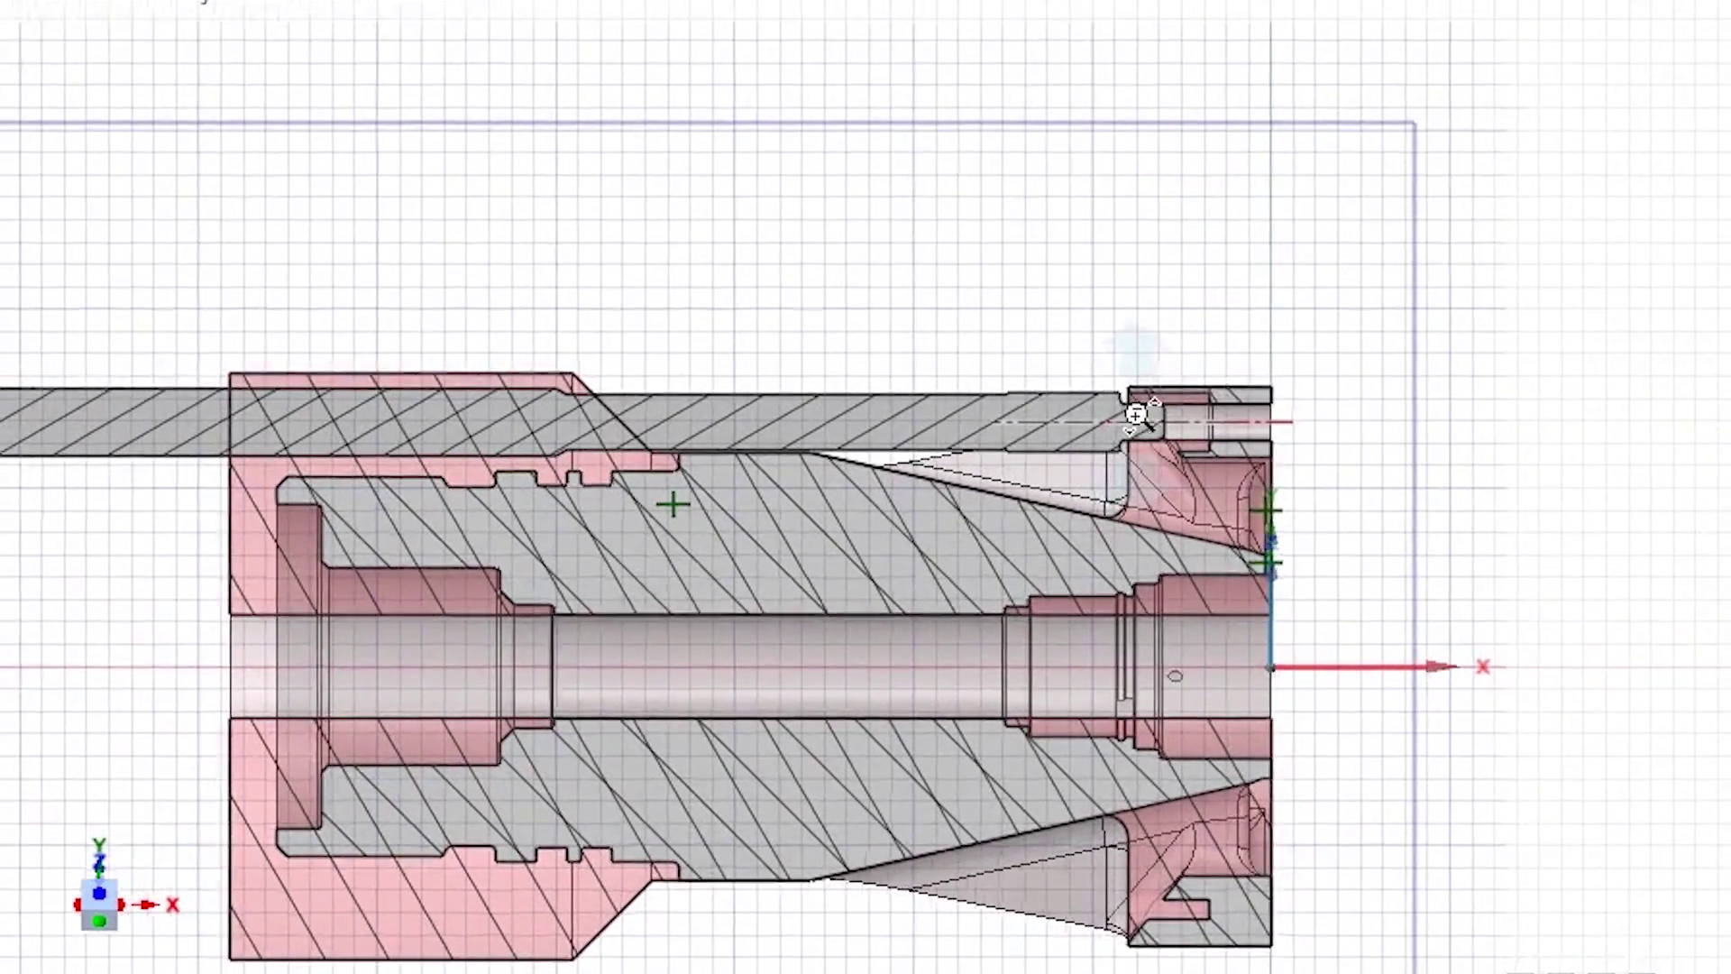
- Examine the long tool's tip at the counterbored flange hole in close-up, and its full length along the sectioned housing
middle_drag(1143, 403, 1195, 379)
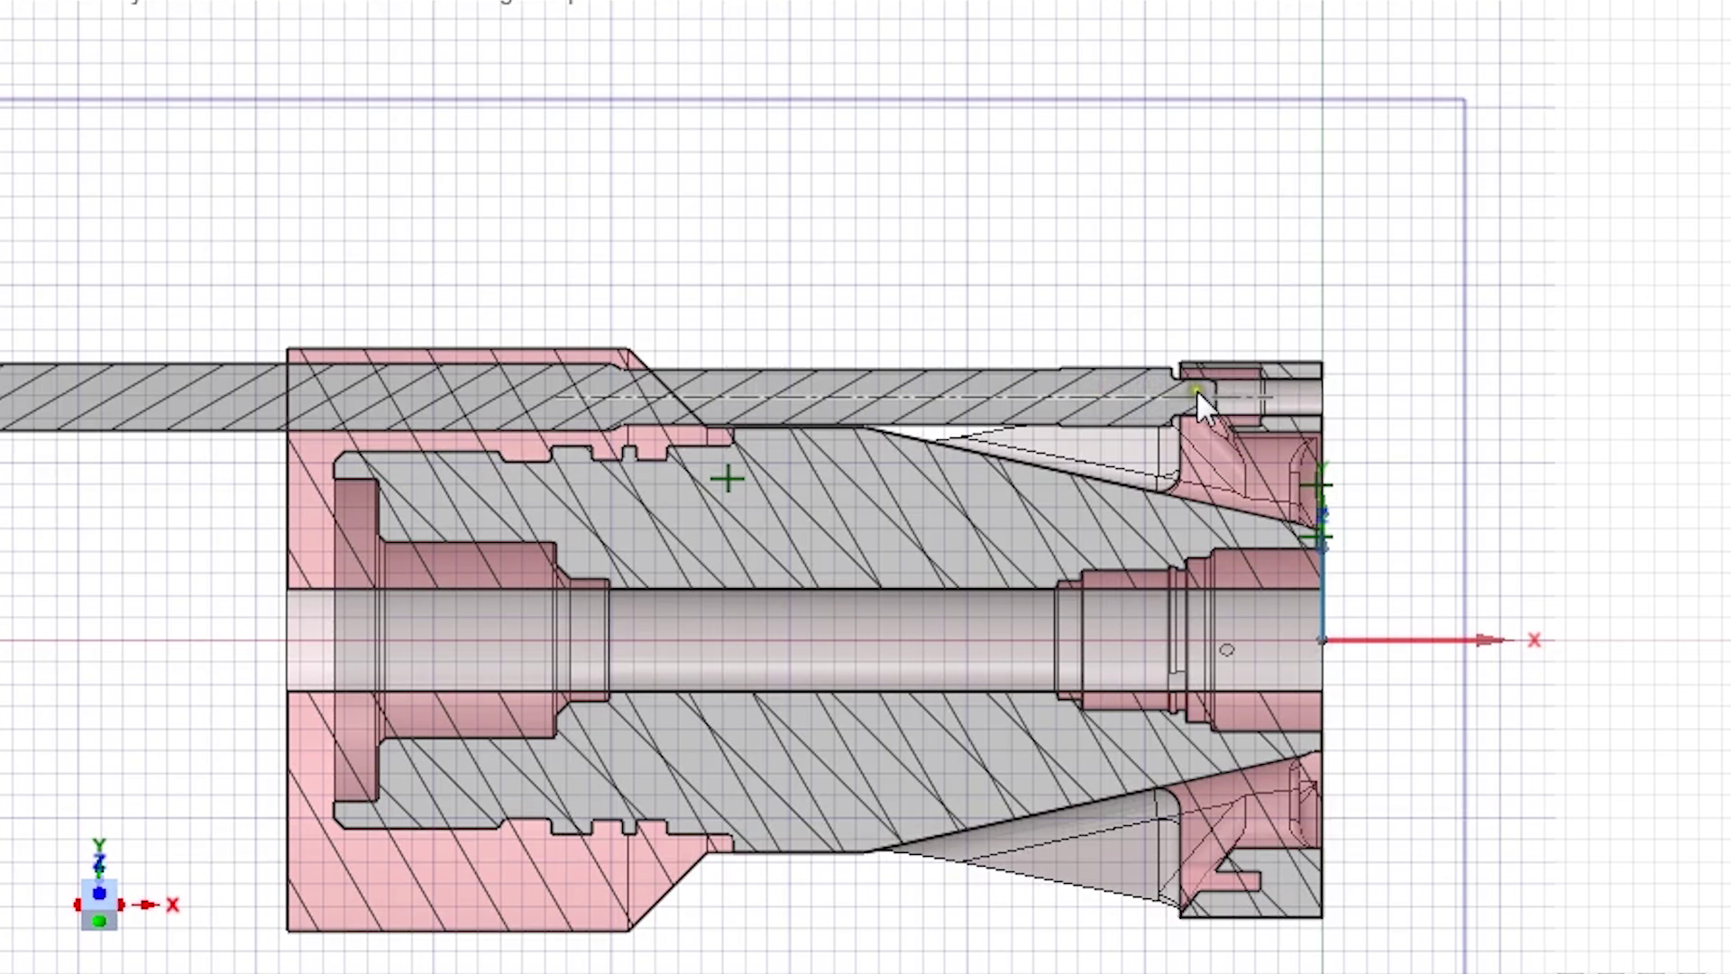
scroll(1165, 390, up, 5)
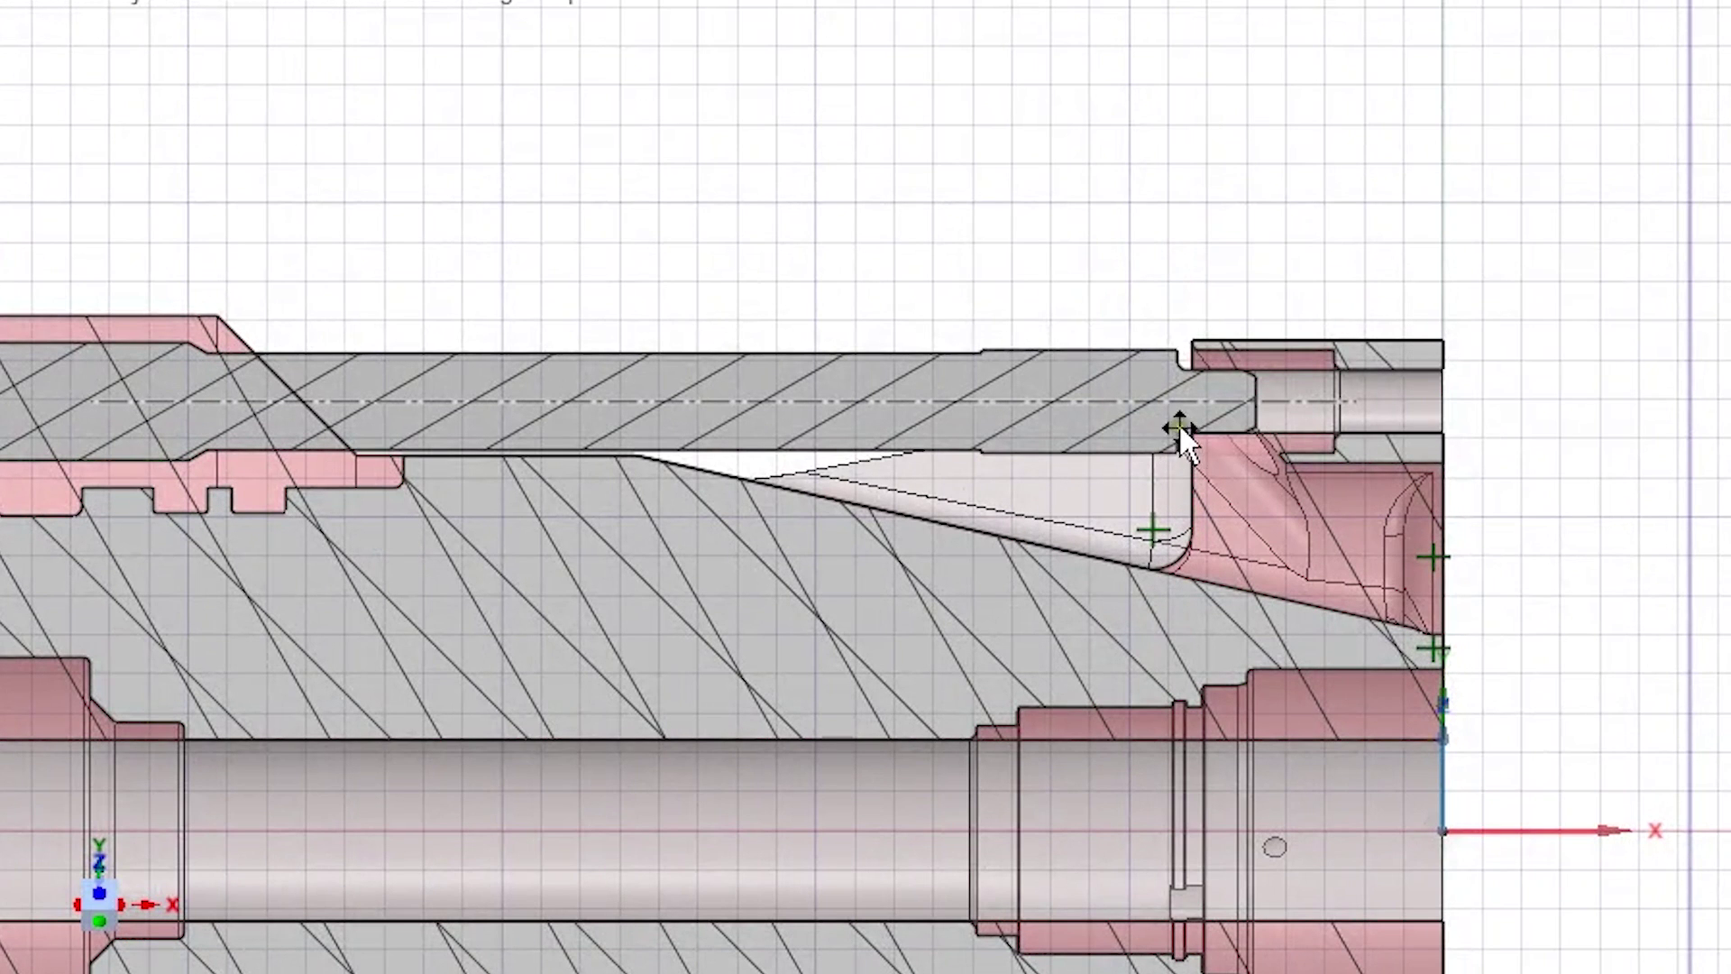
scroll(1180, 381, up, 2)
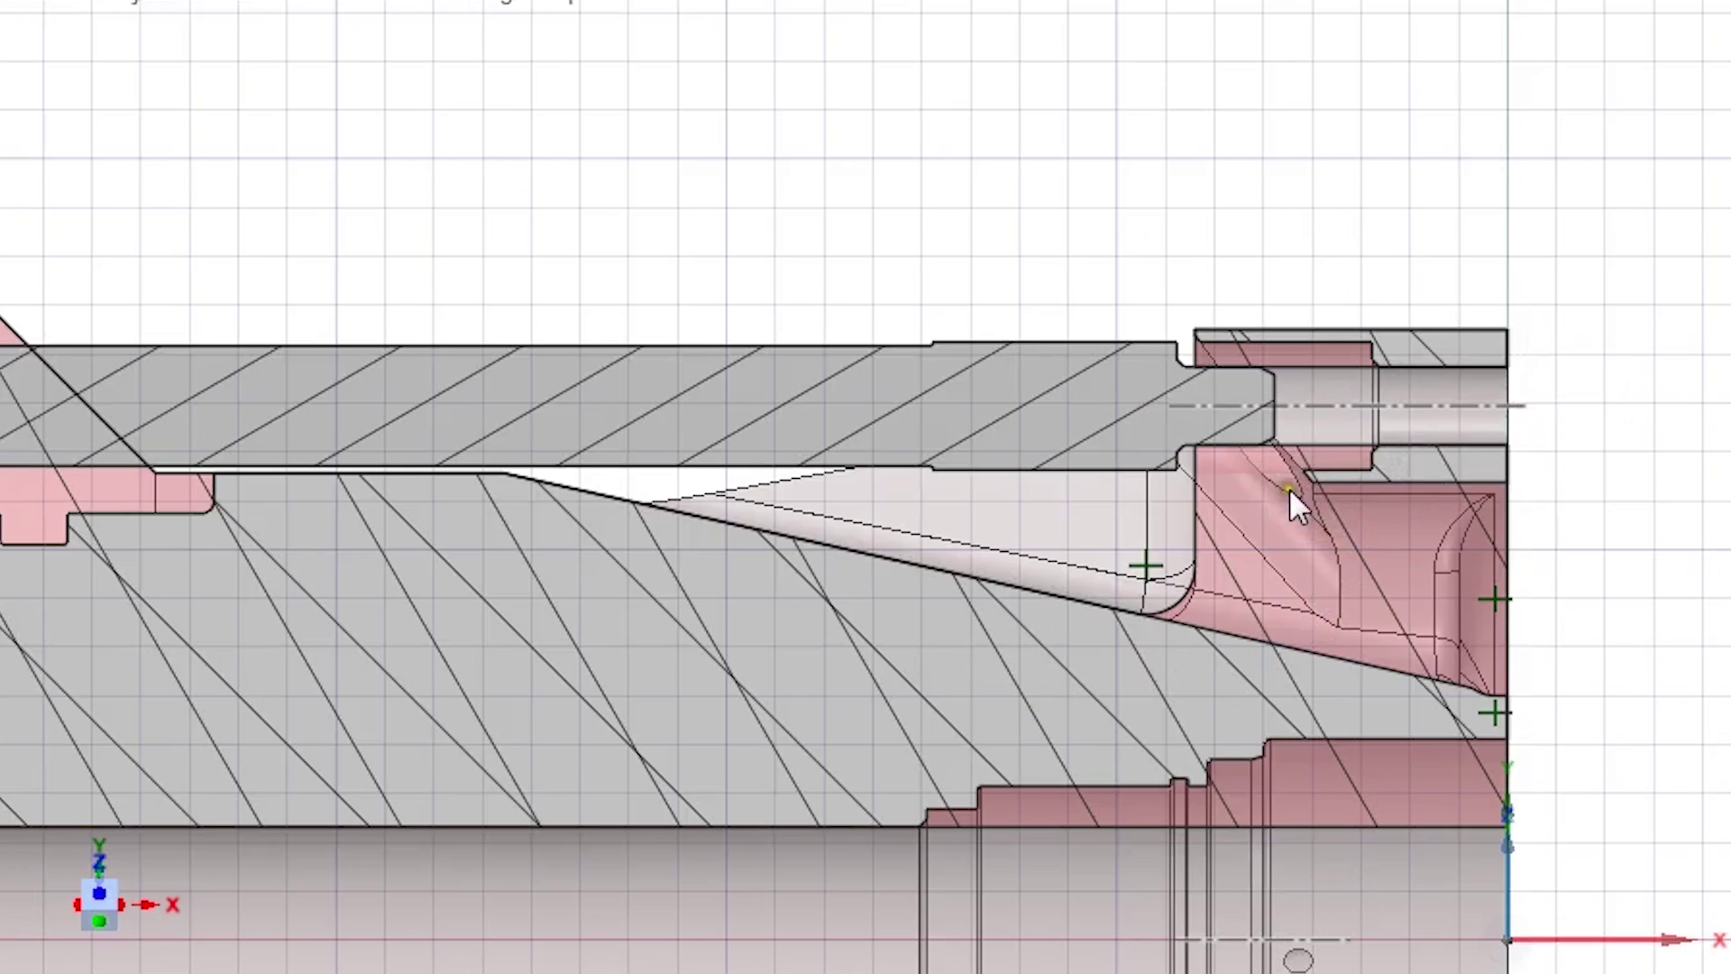
scroll(1149, 680, down, 5)
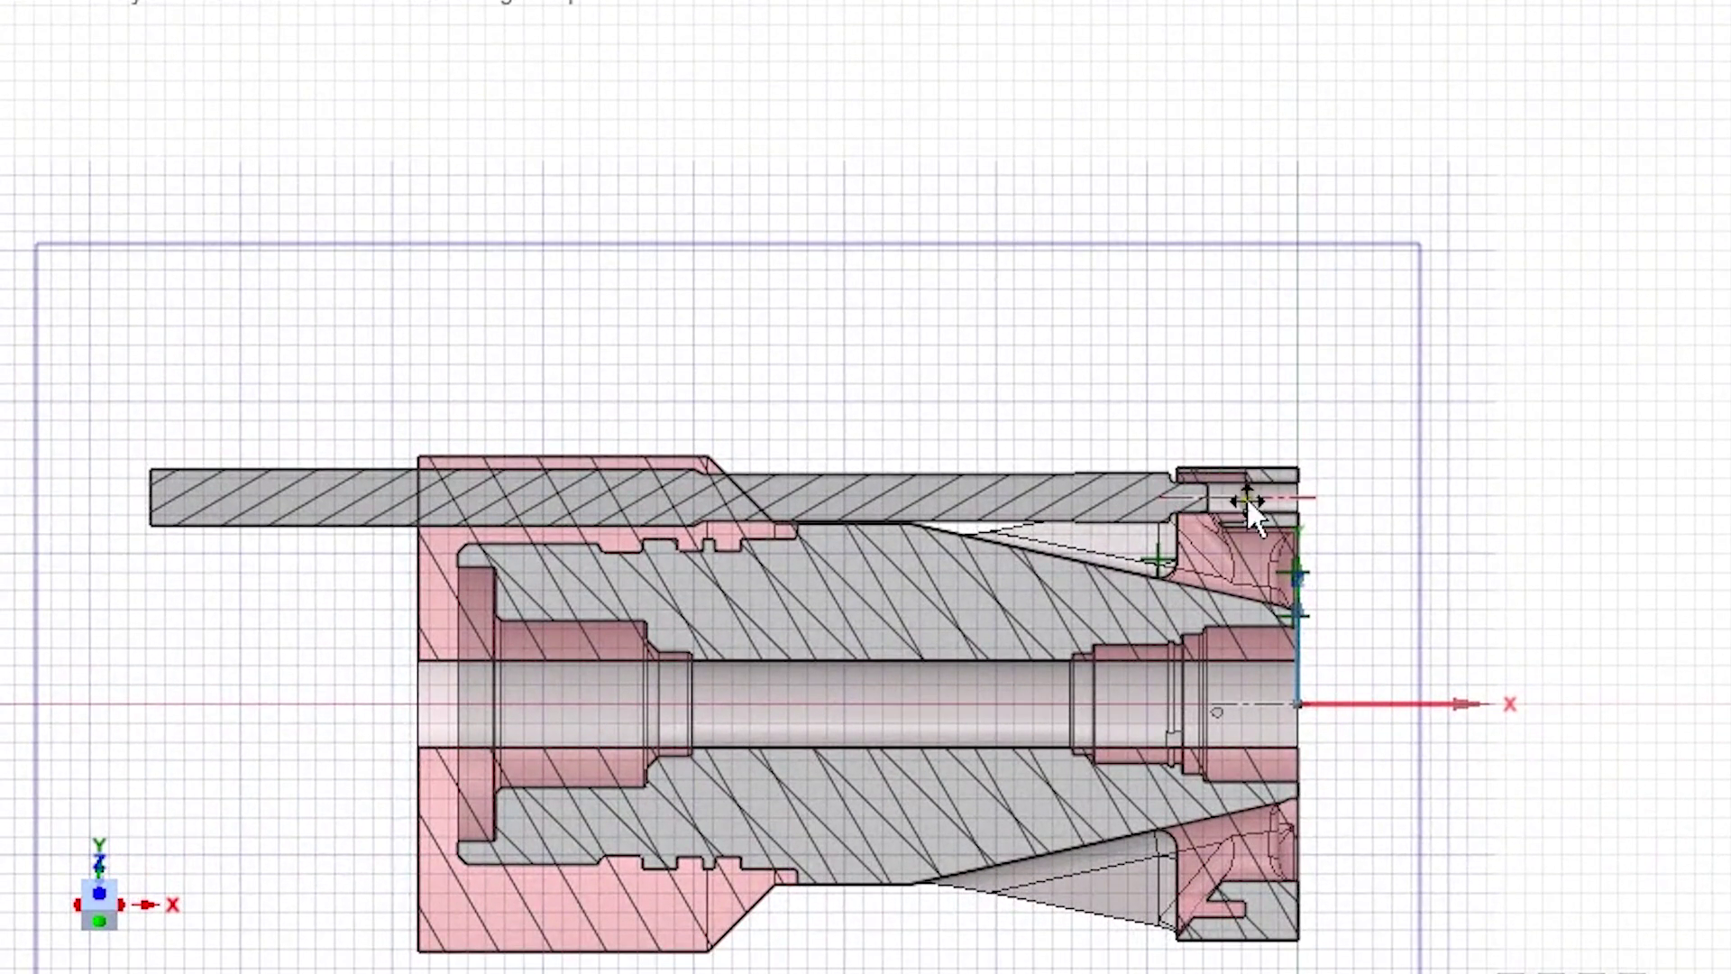
scroll(1064, 595, down, 1)
shift+middle_drag(1067, 556, 1059, 456)
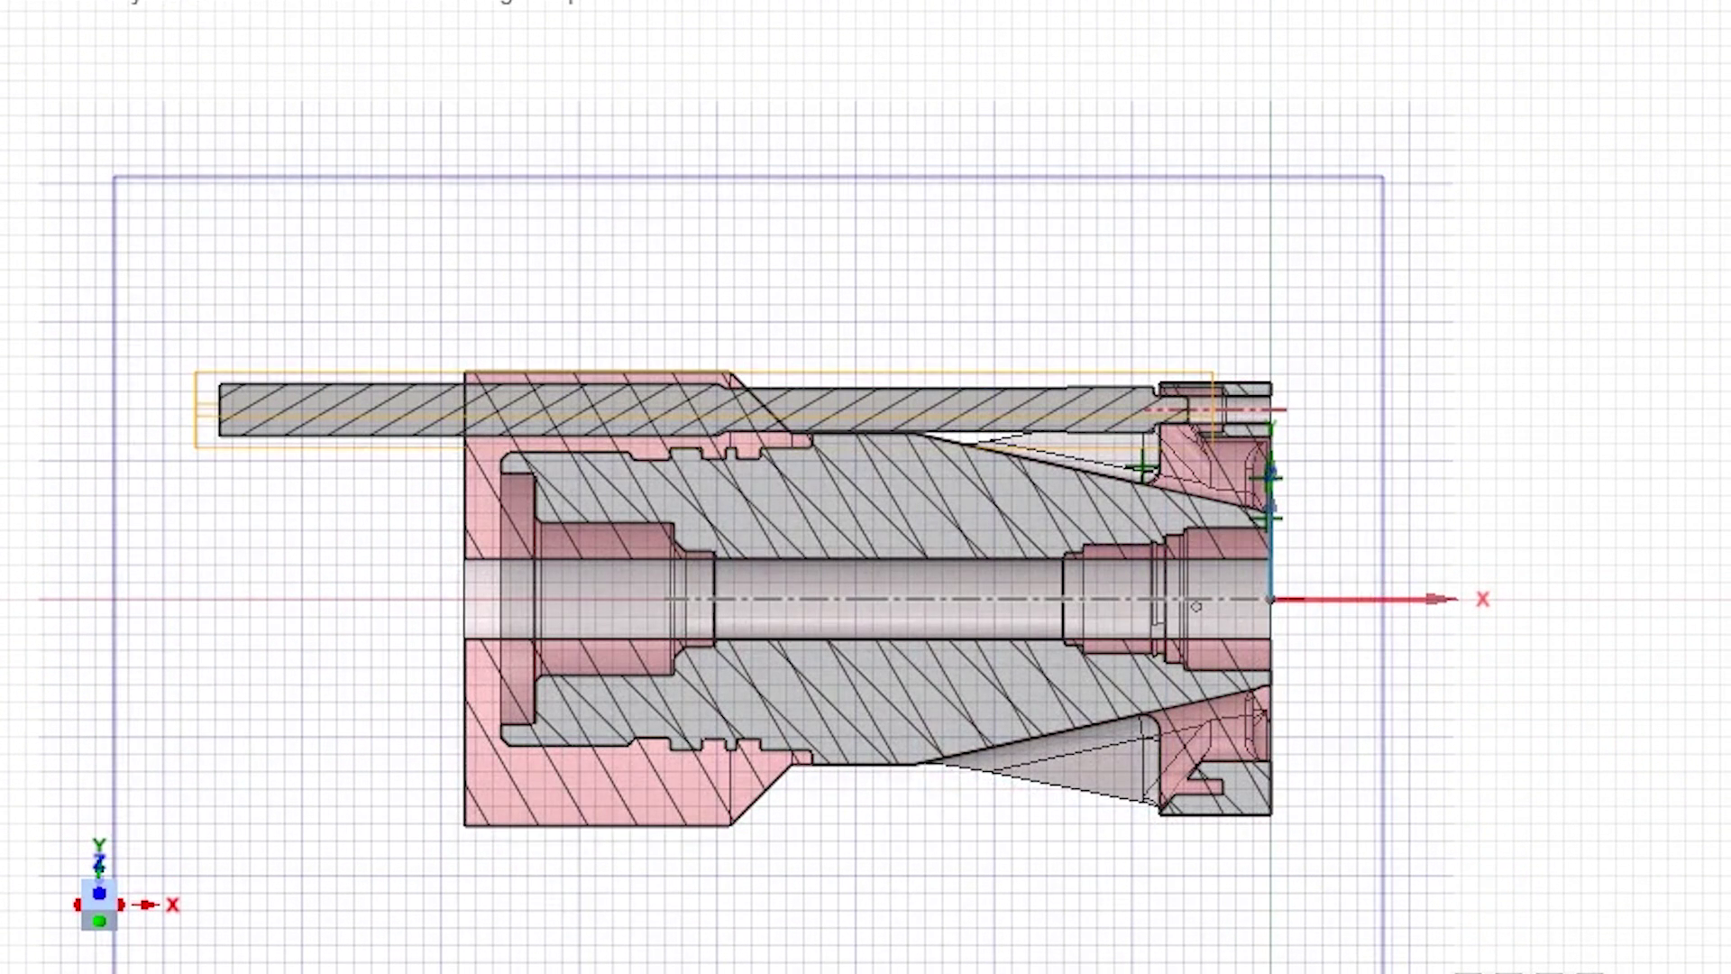
- Remove the long tool and show the unsectioned transparent stock bodies obliquely, ending with only the stock that has three kidney-shaped flange openings
key(Delete)
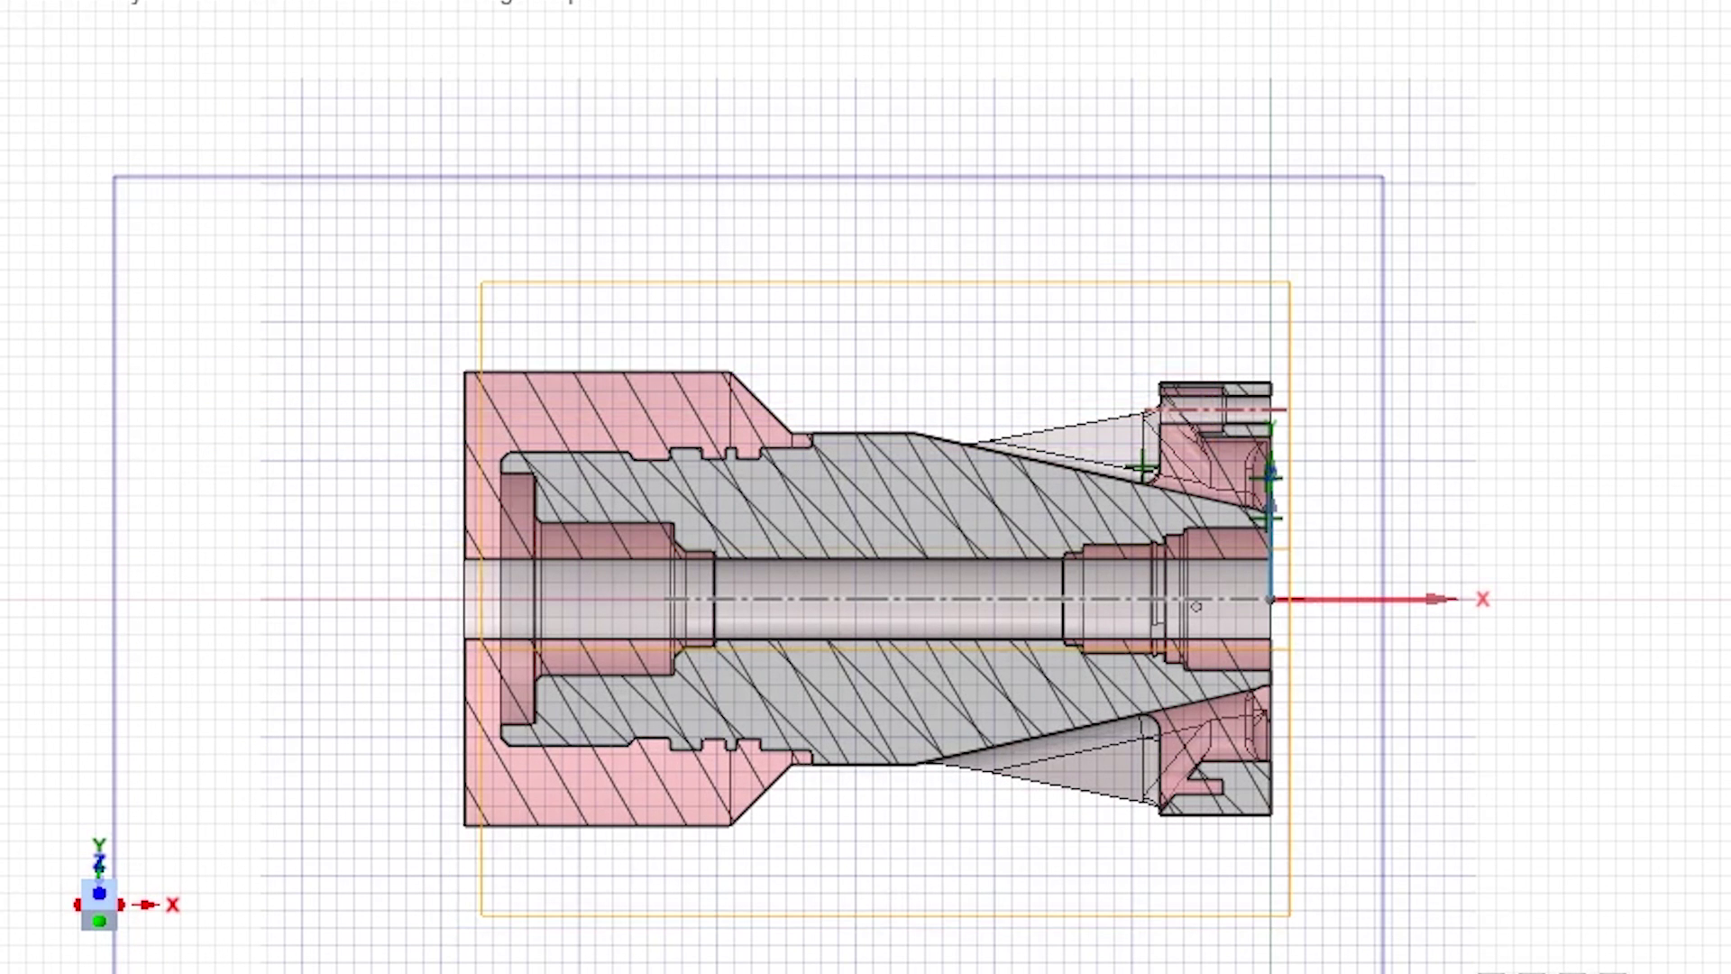
key(Delete)
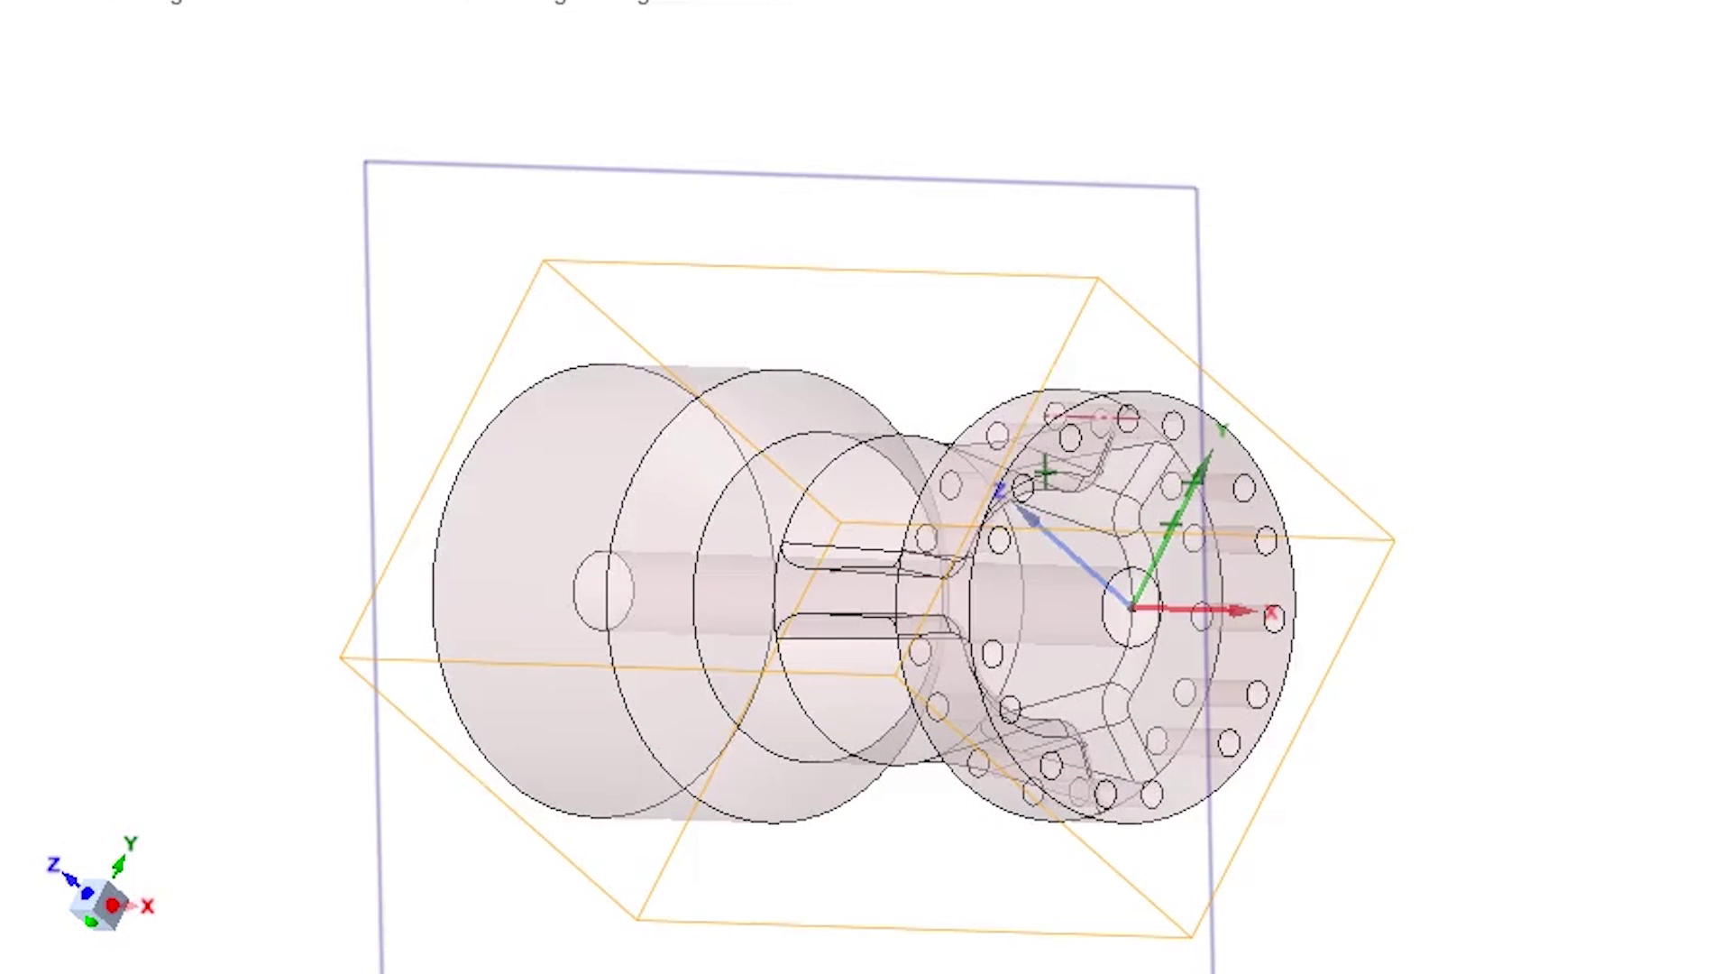
key(ctrl+z)
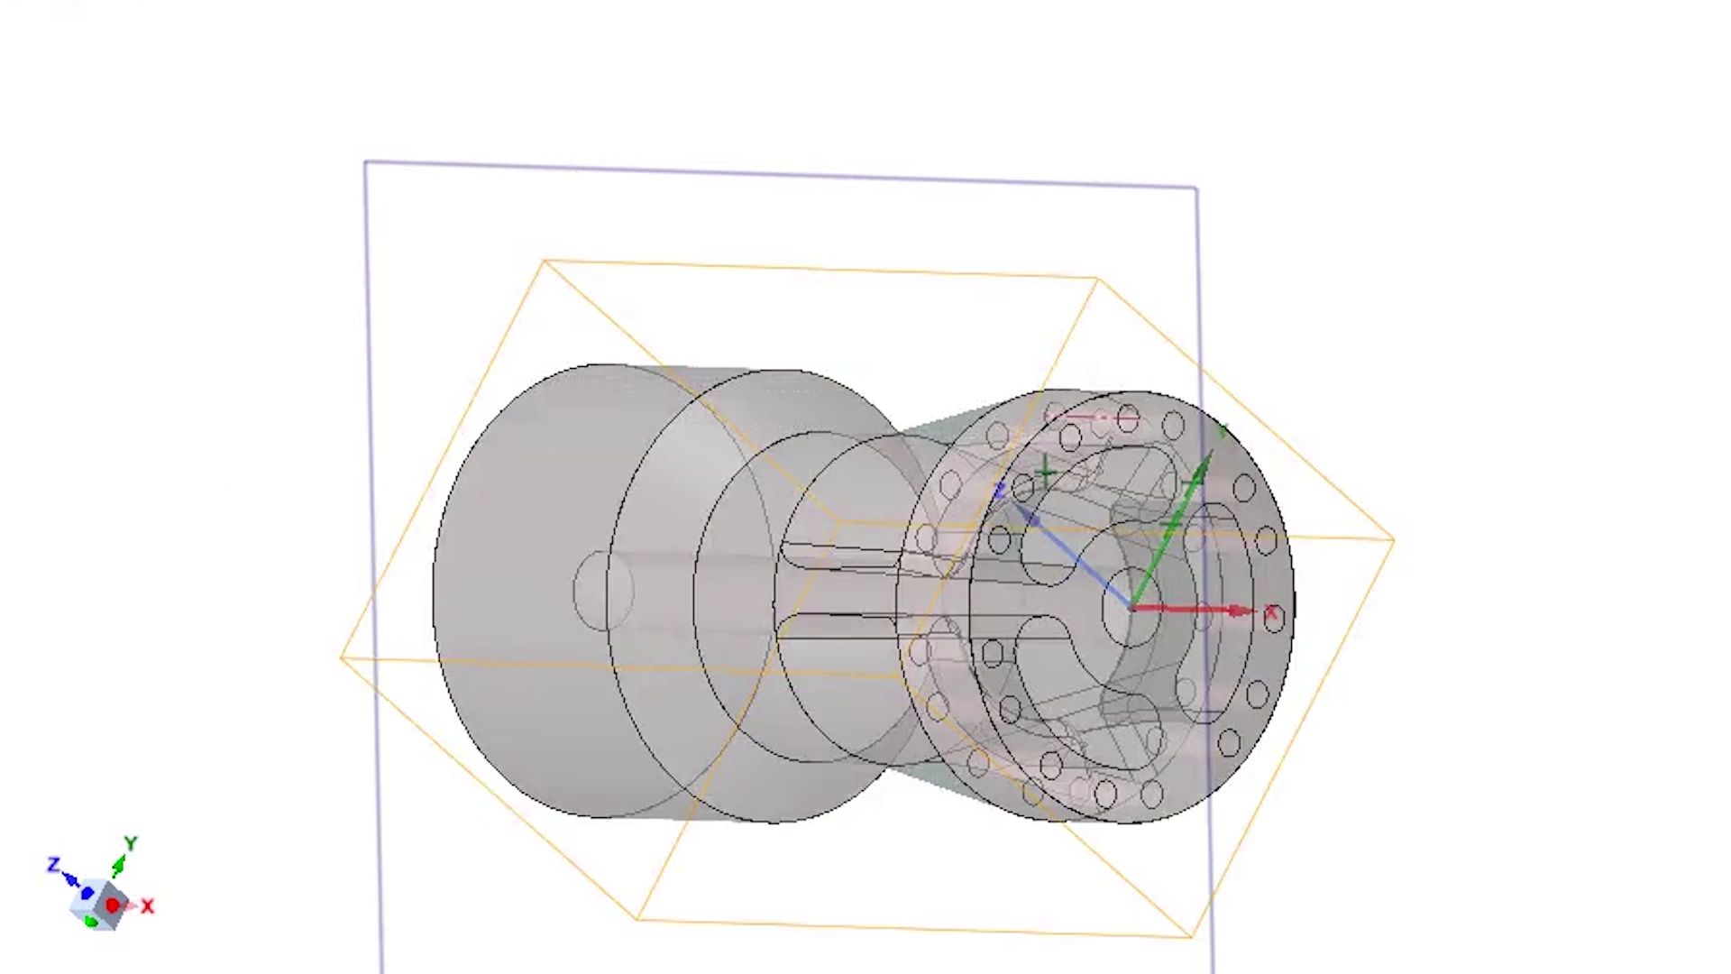
scroll(1275, 611, up, 5)
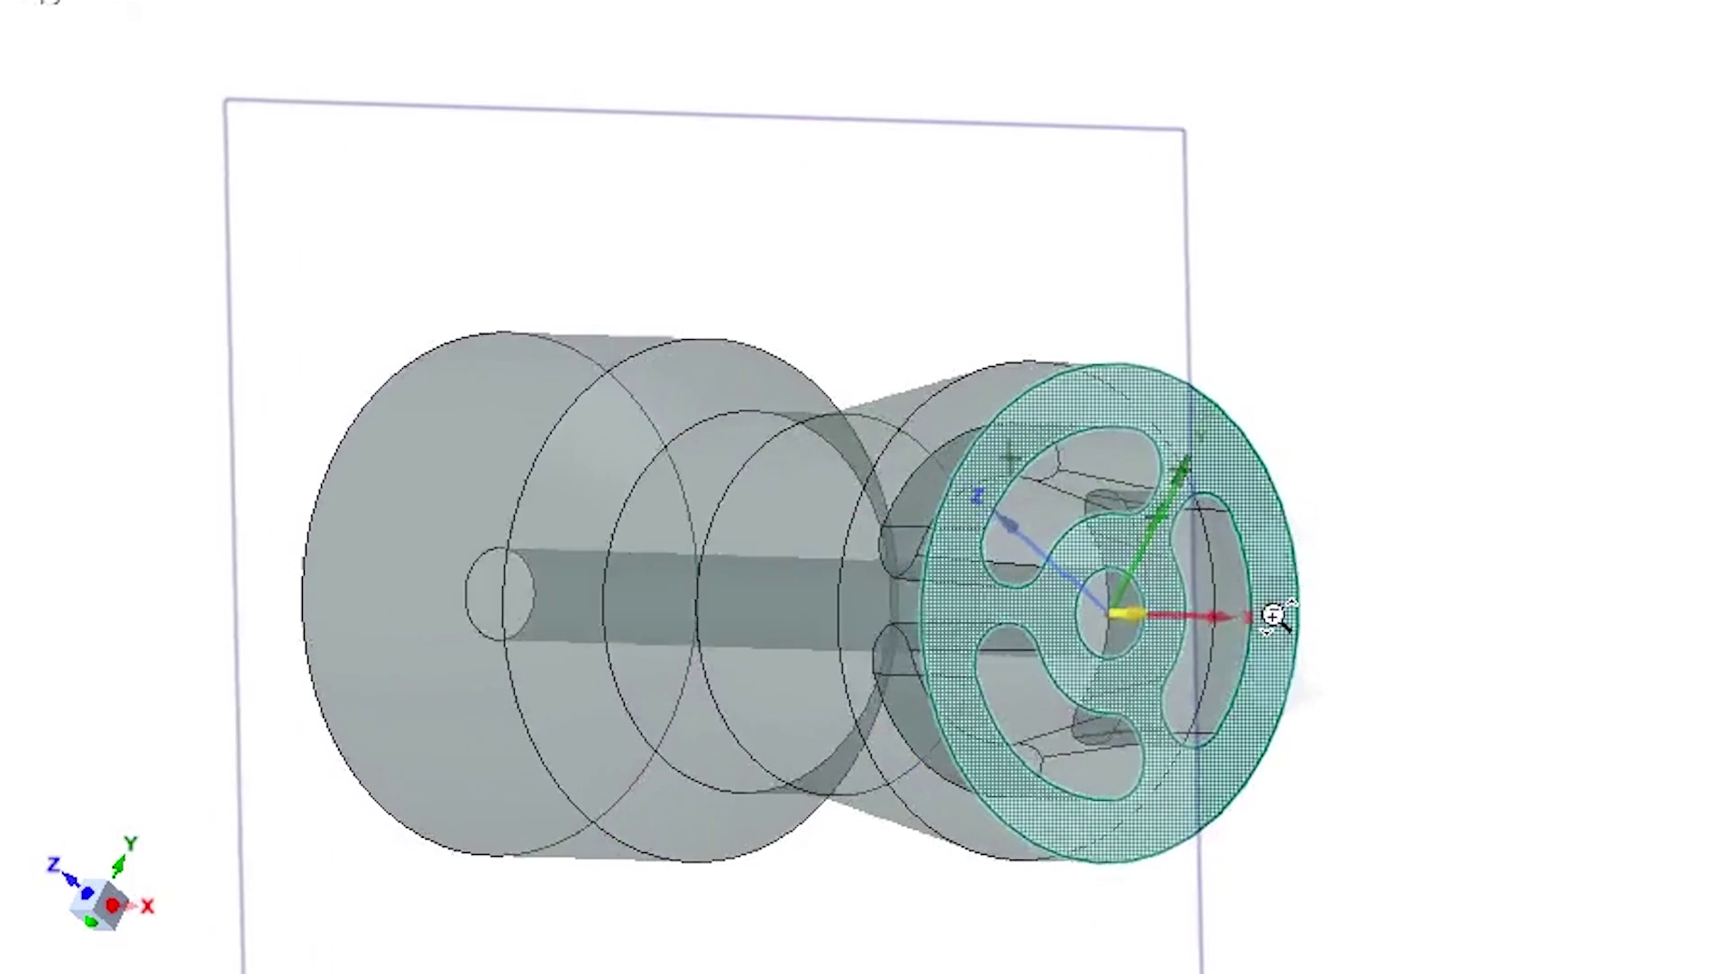
scroll(1288, 681, down, 3)
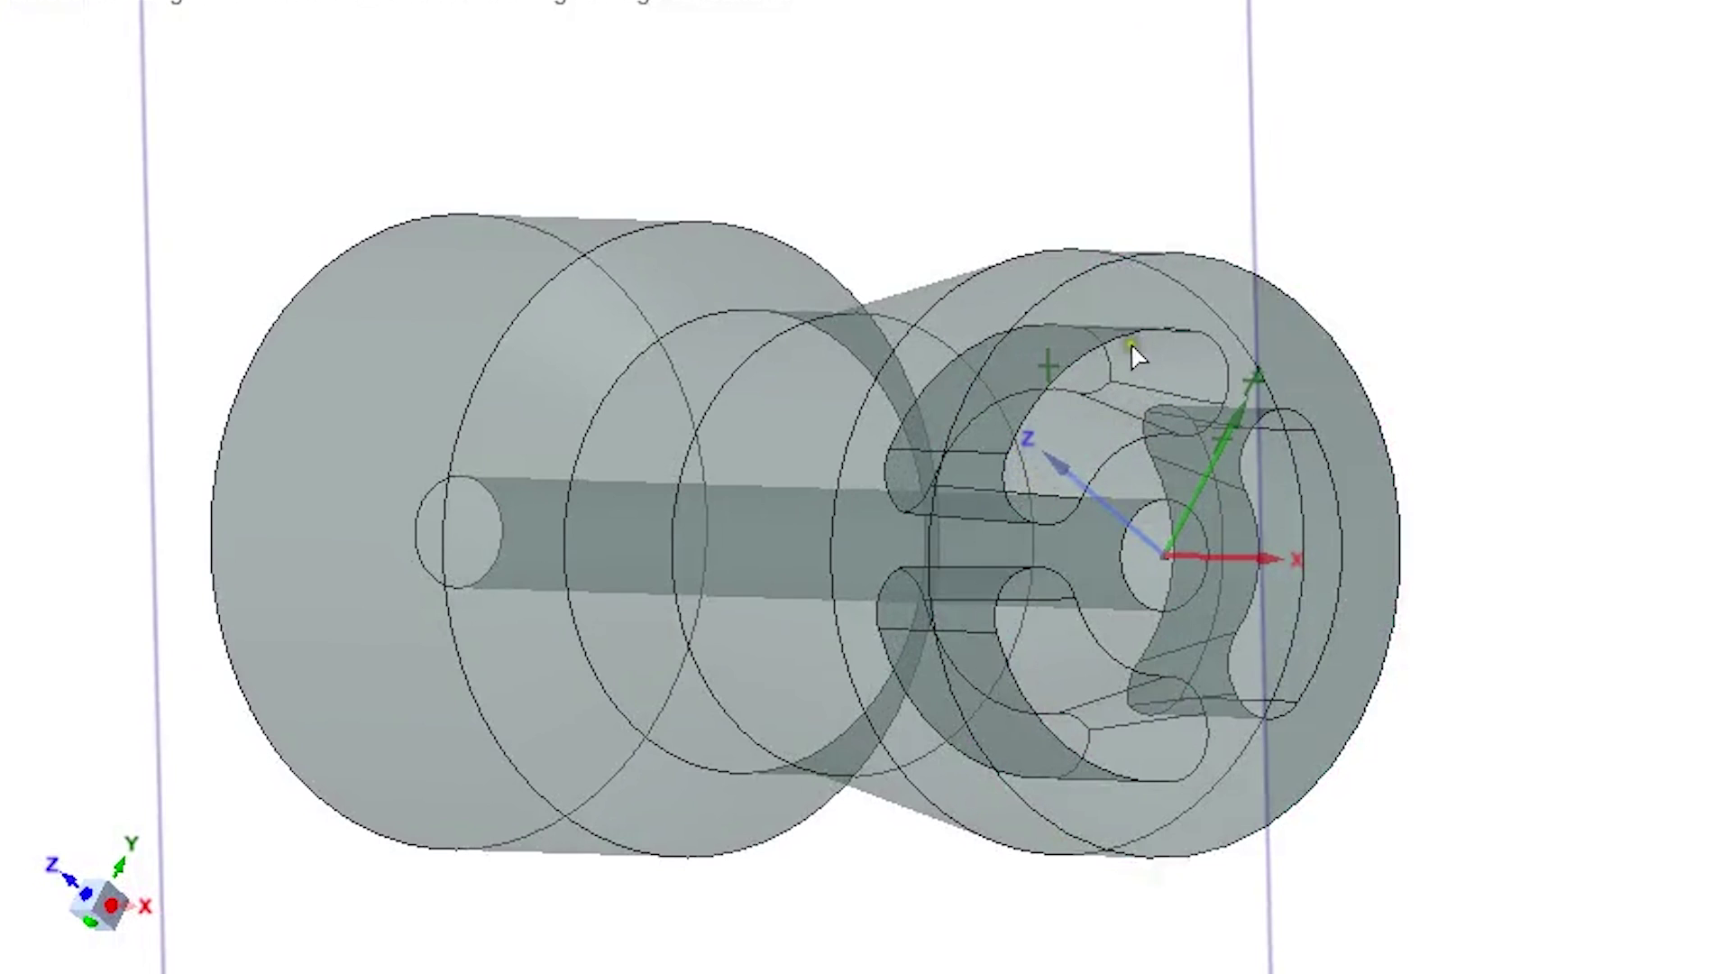
- Display the finished housing alone and examine its flange, grooved cylindrical shaft faces and recessed shaft end from several sides
click(127, 321)
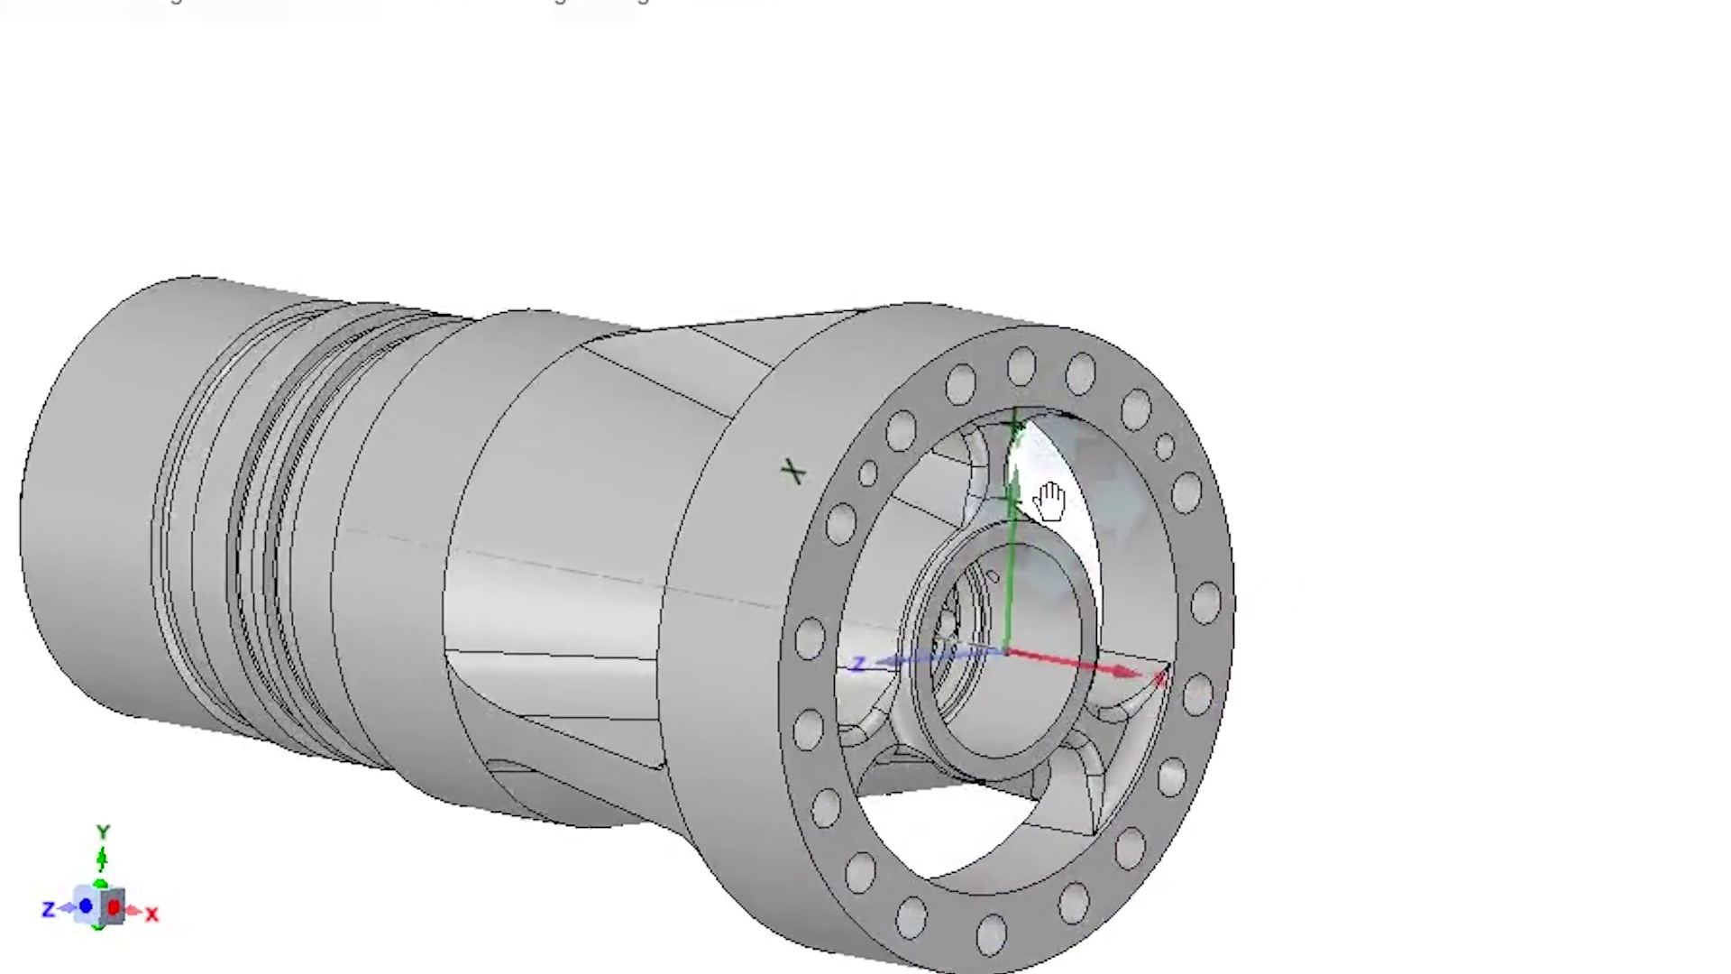
shift+middle_drag(1051, 502, 1145, 352)
middle_drag(1145, 352, 1047, 337)
scroll(1046, 332, up, 3)
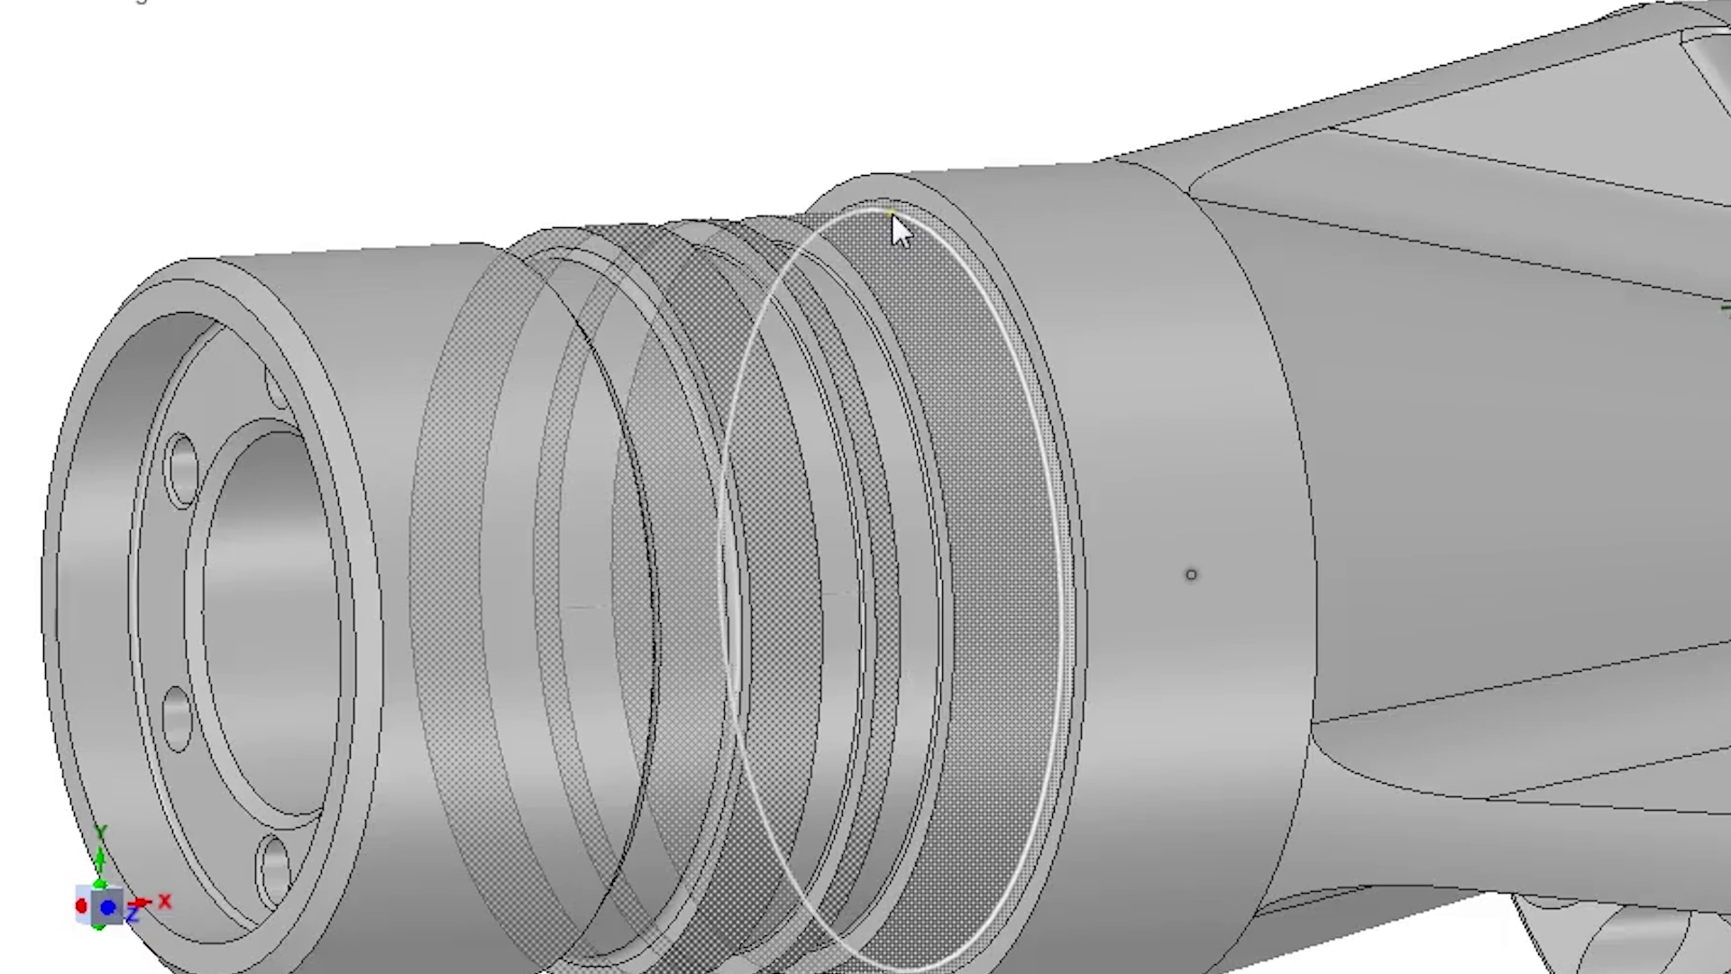
scroll(933, 282, down, 2)
ctrl+middle_drag(955, 222, 985, 200)
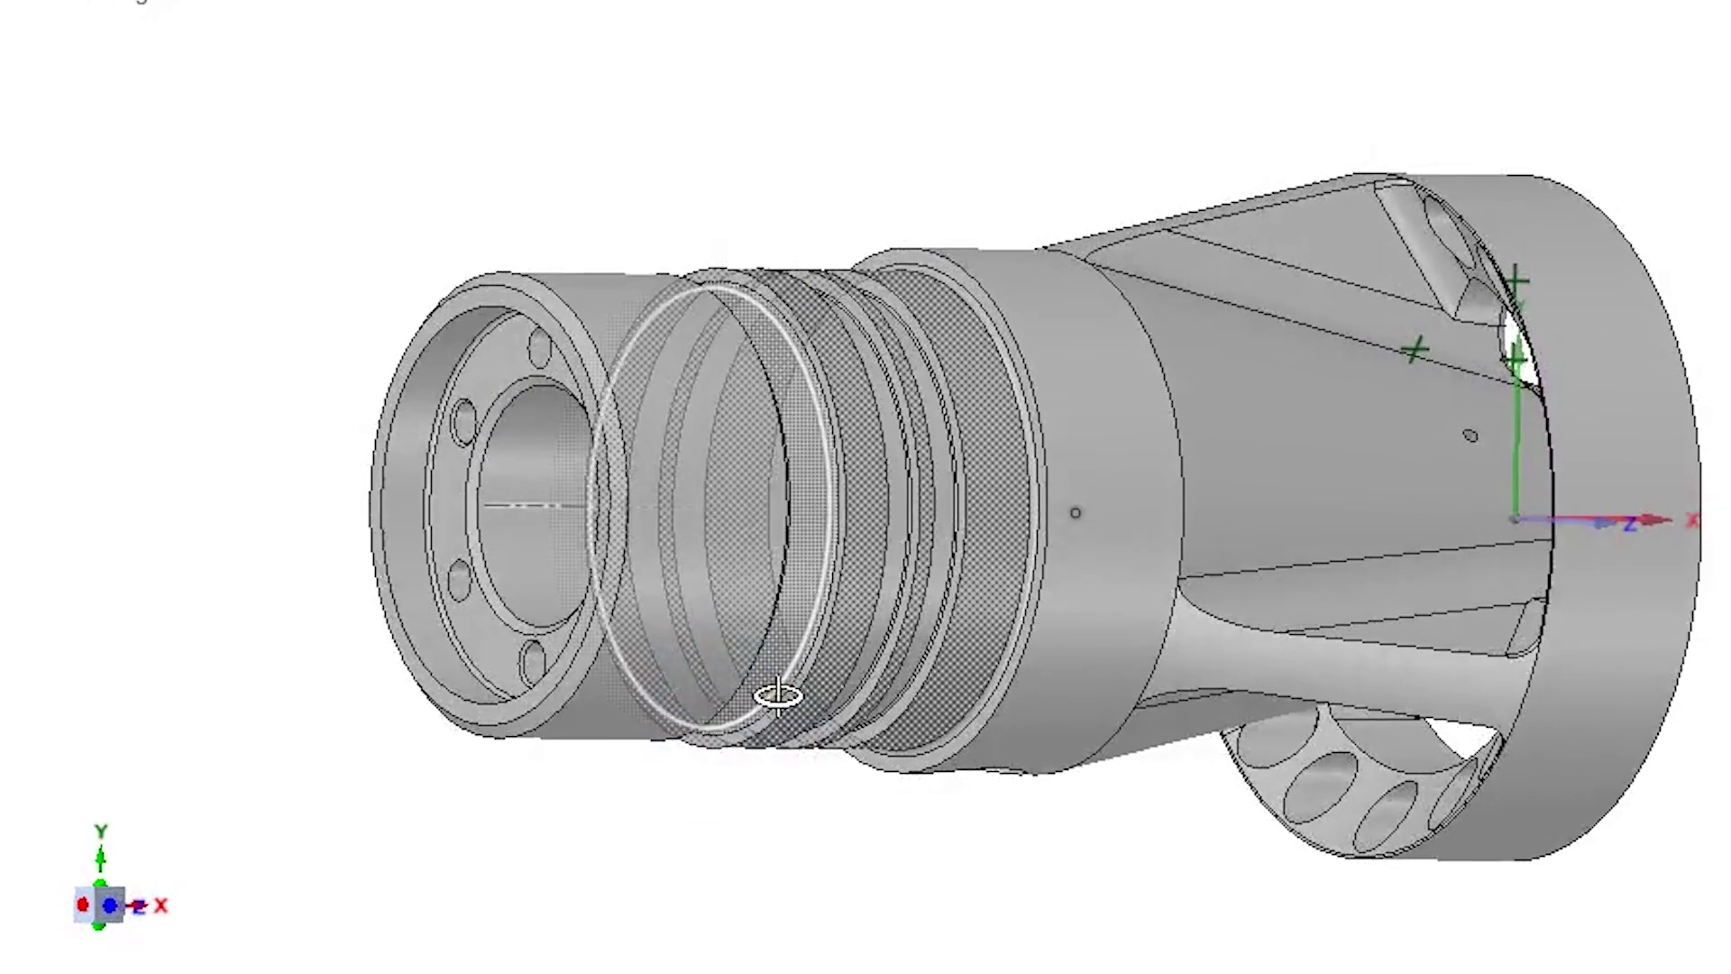
scroll(929, 387, up, 1)
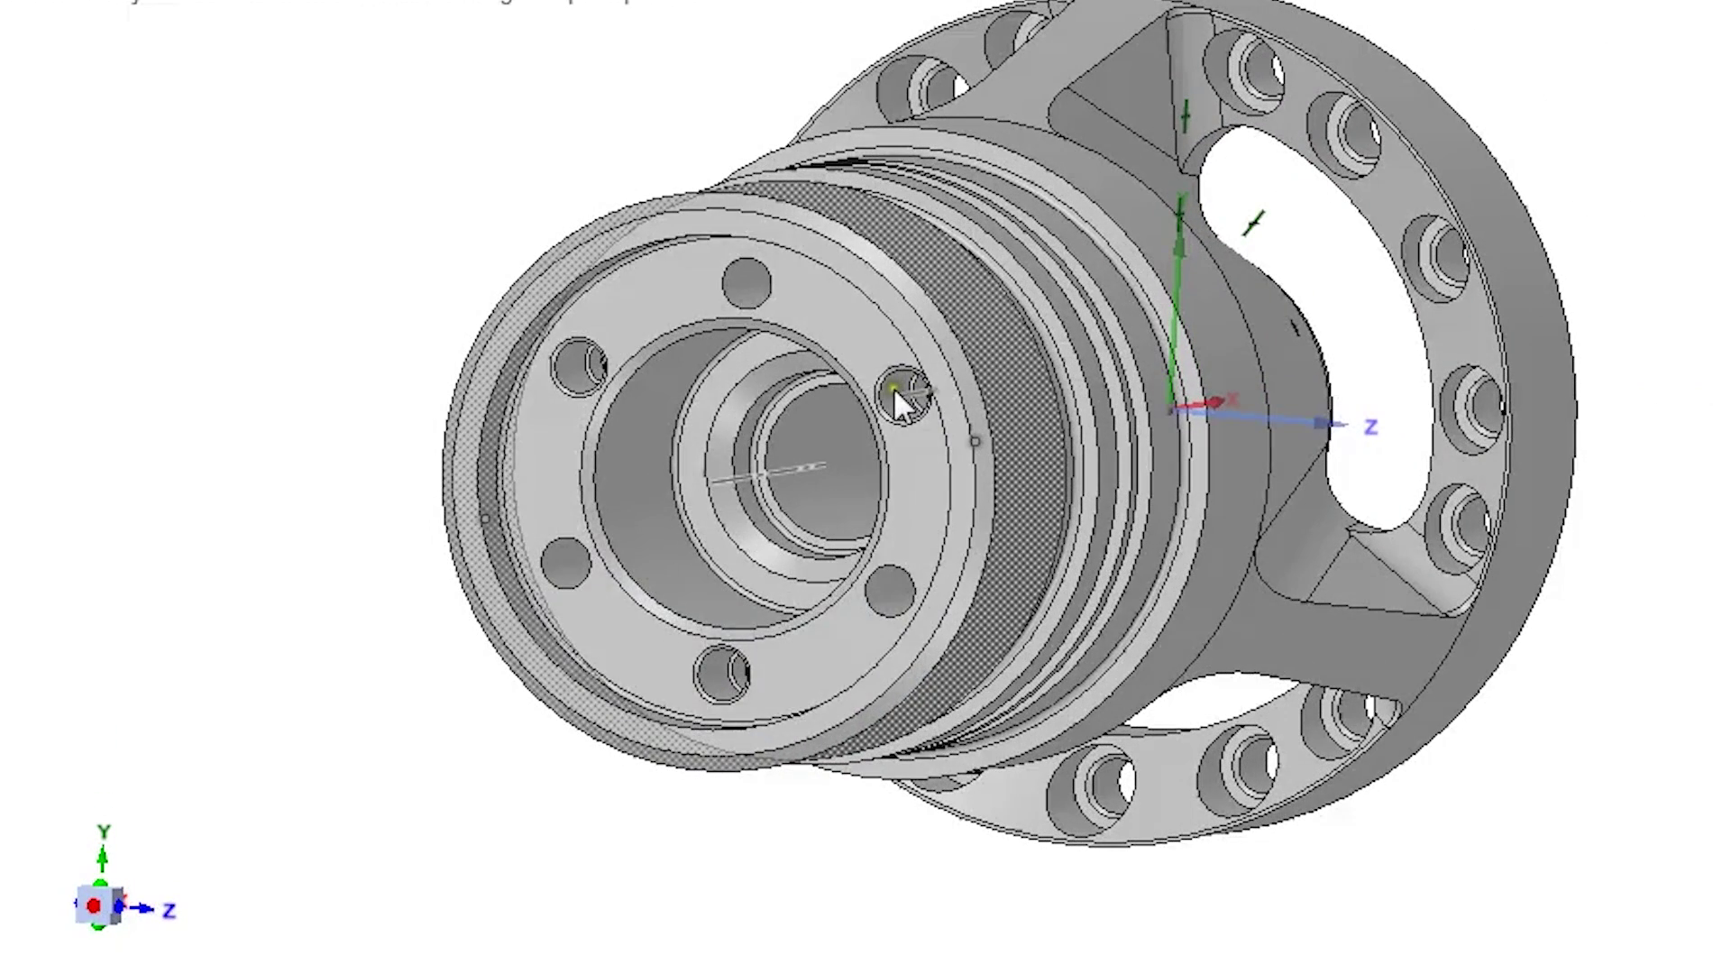
- Inspect the small bolt holes in the recessed shaft end face, and view the whole housing obliquely from that end
click(712, 675)
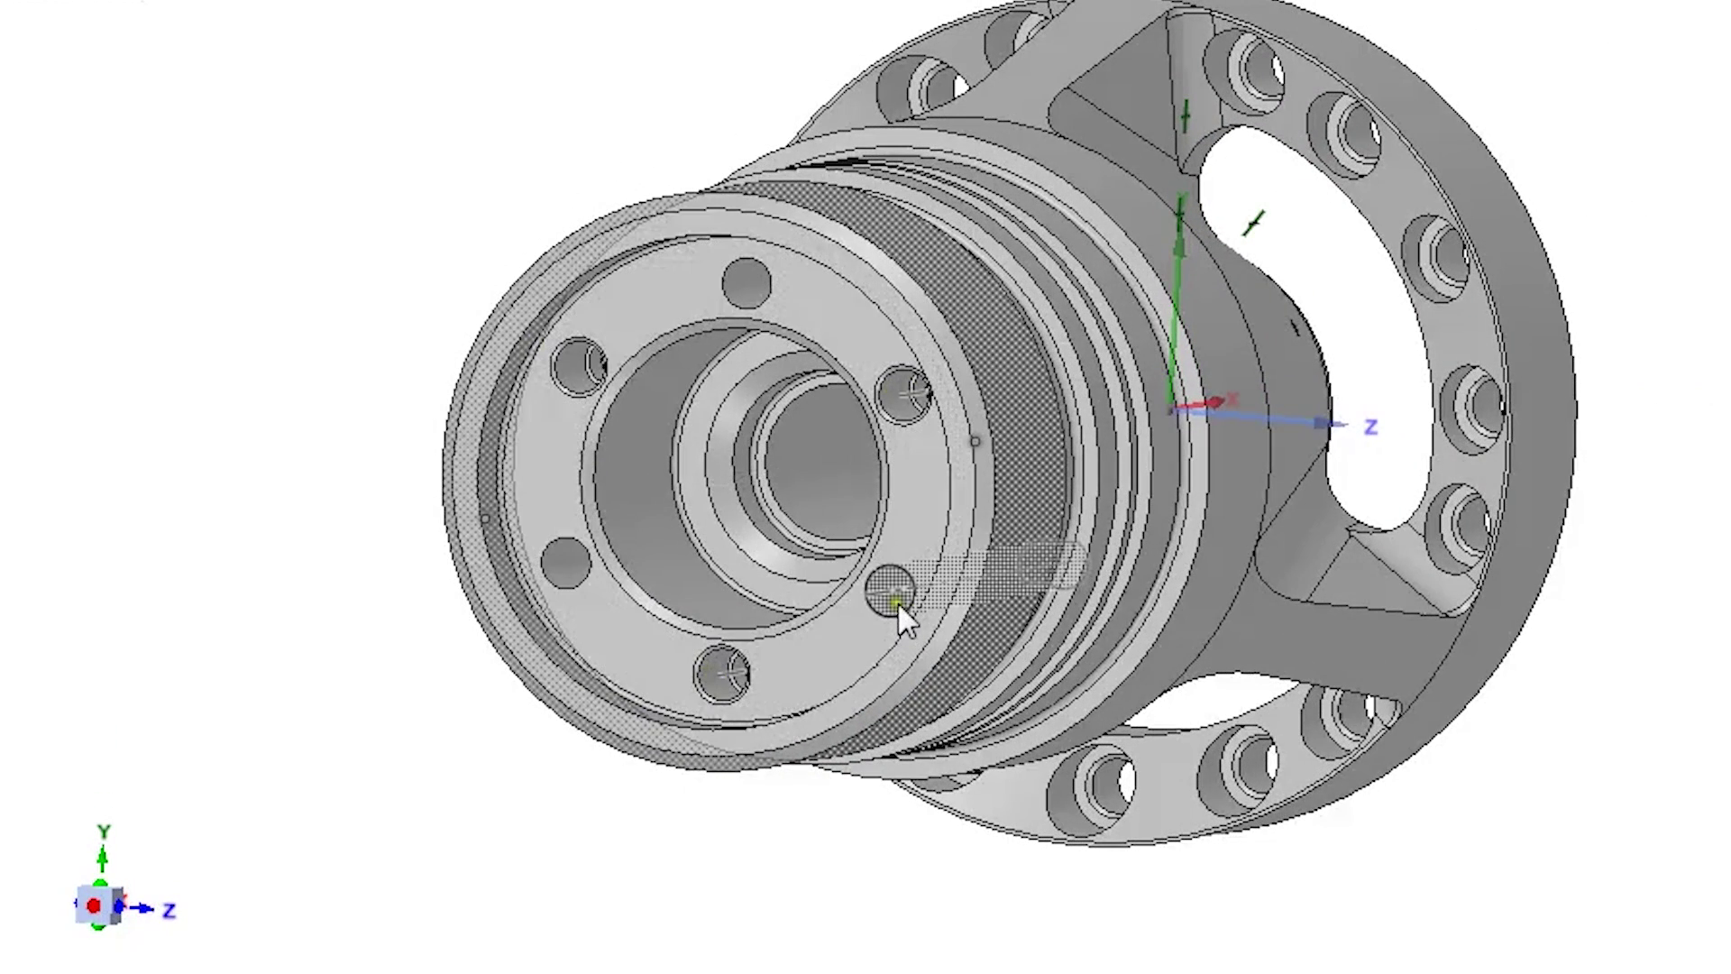
click(896, 602)
click(750, 275)
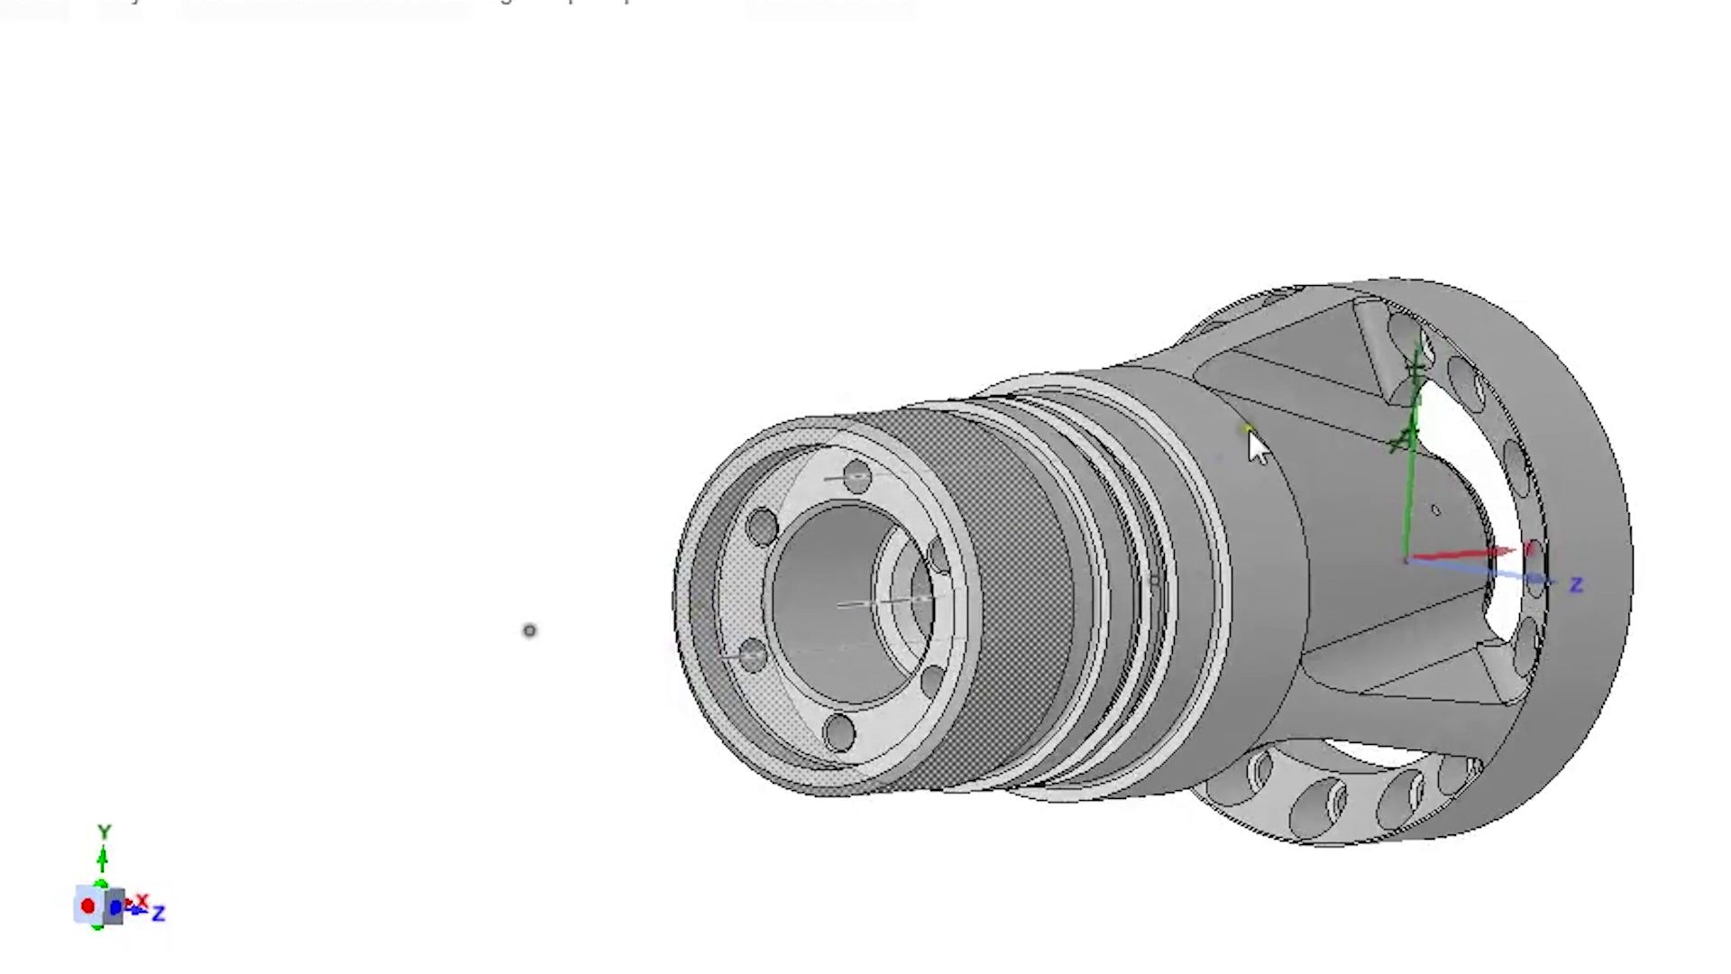
middle_drag(1360, 553, 1037, 550)
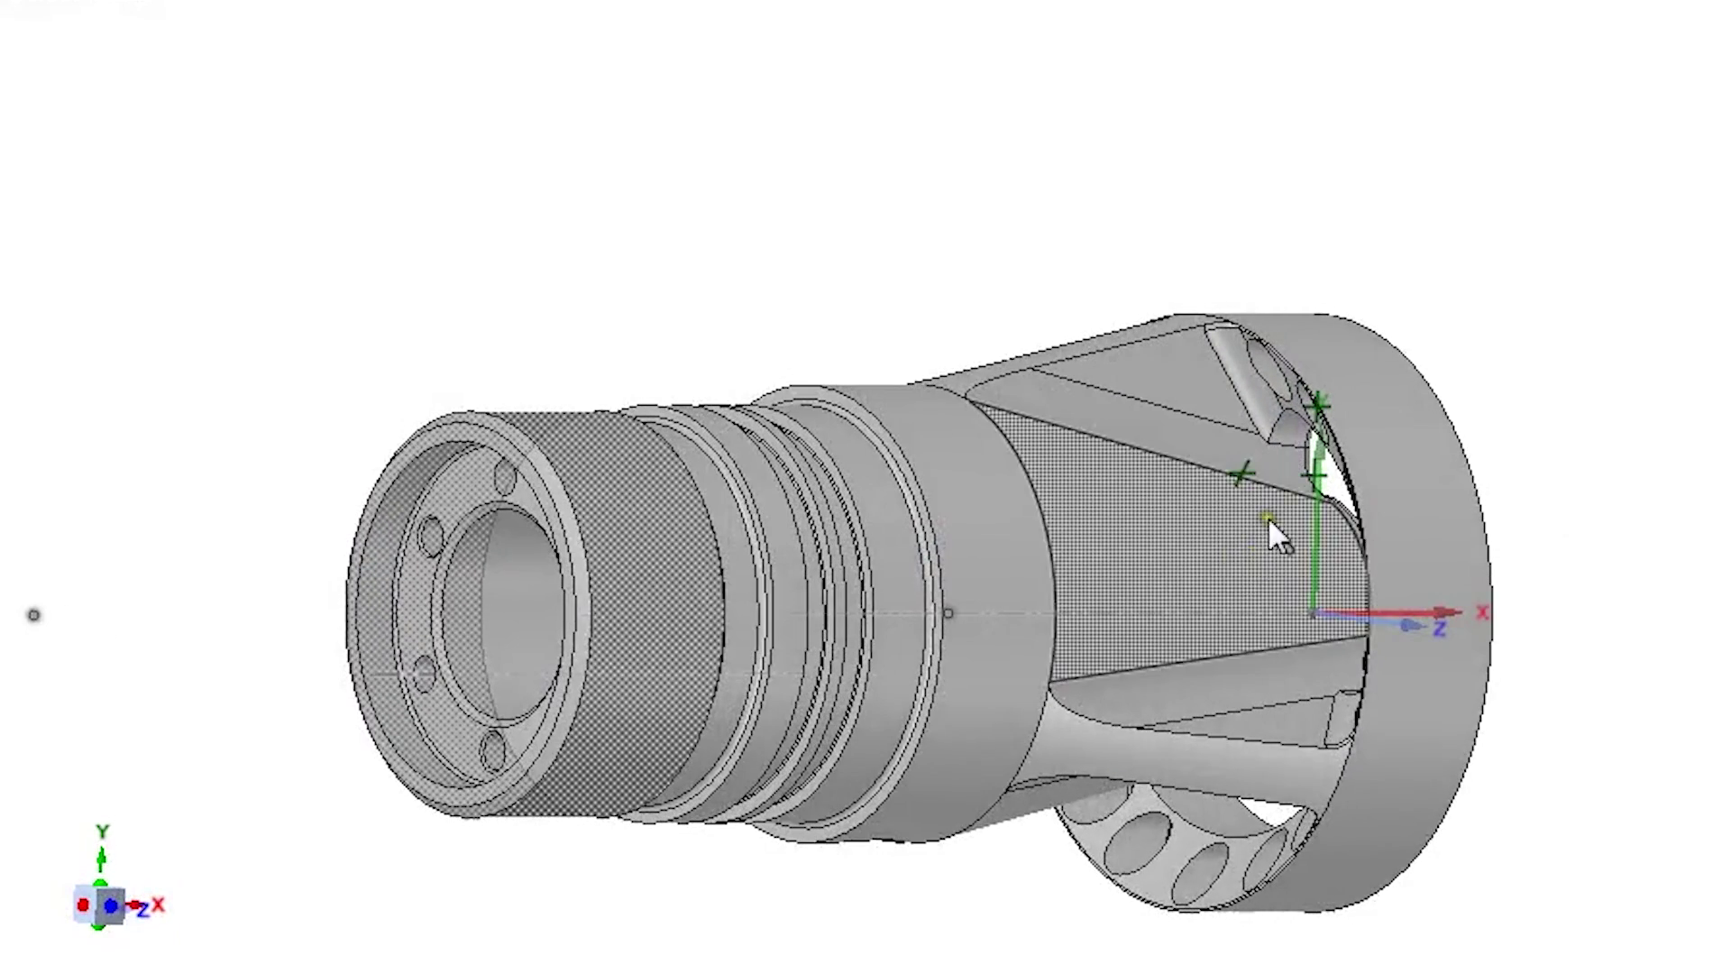